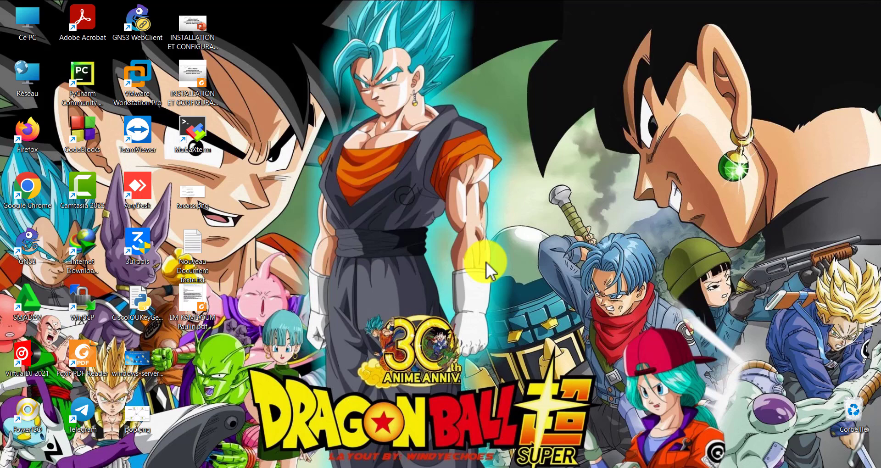
- Browse the YouTube Studio channel content page, scrolling down and back up
drag(345, 283, 506, 424)
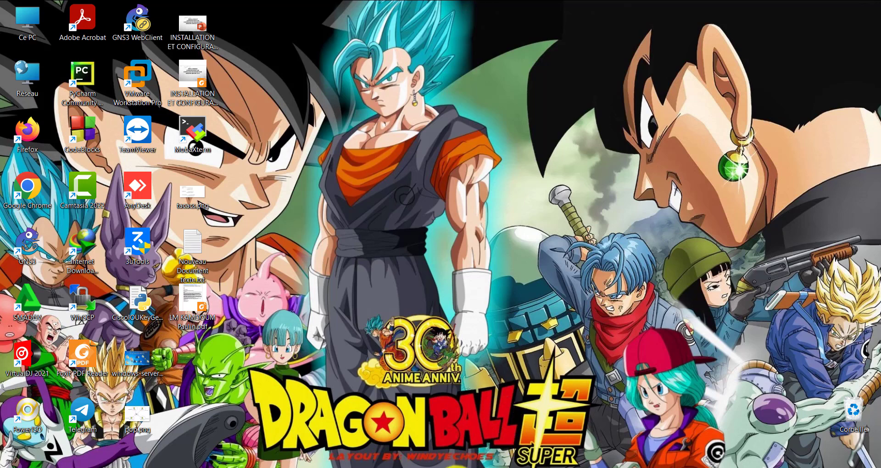
click(381, 467)
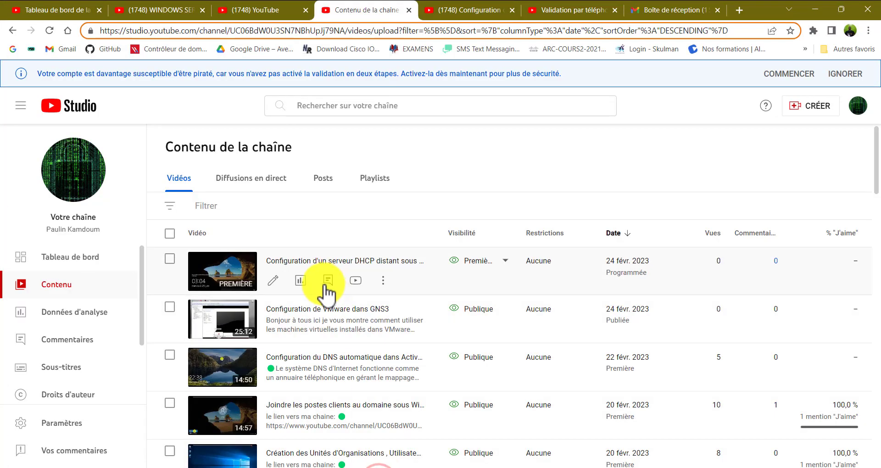
scroll(321, 292, down, 3)
scroll(251, 317, down, 4)
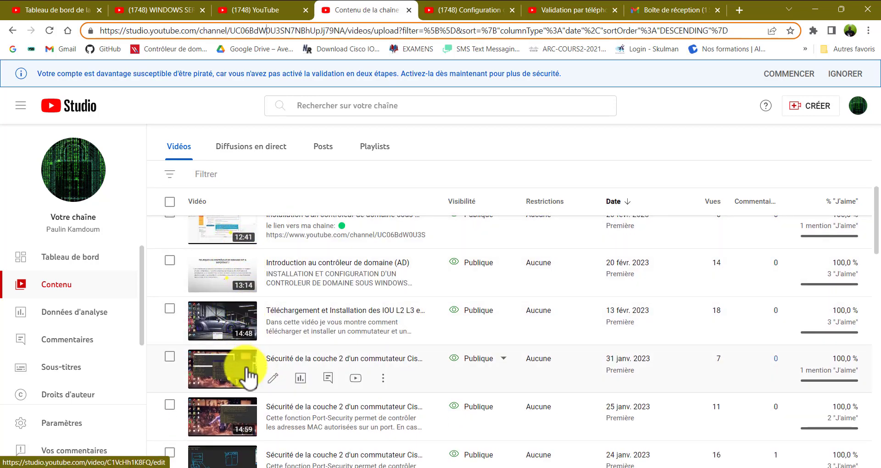
scroll(240, 365, down, 4)
scroll(230, 426, down, 5)
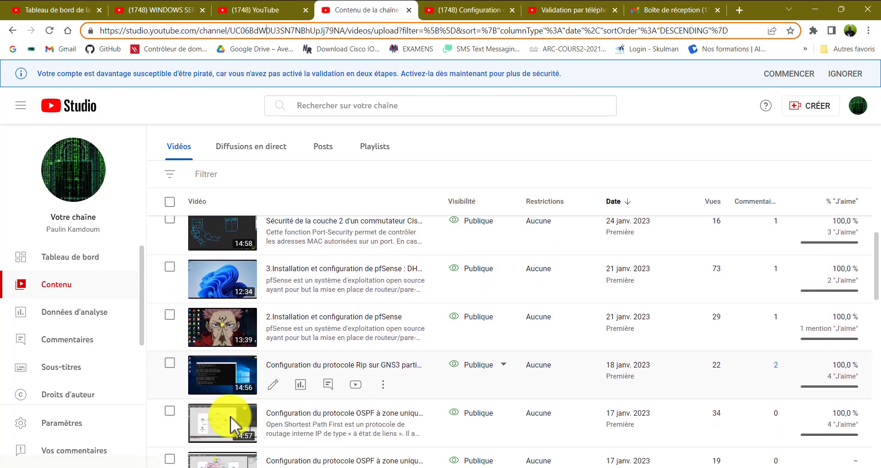
scroll(316, 398, up, 10)
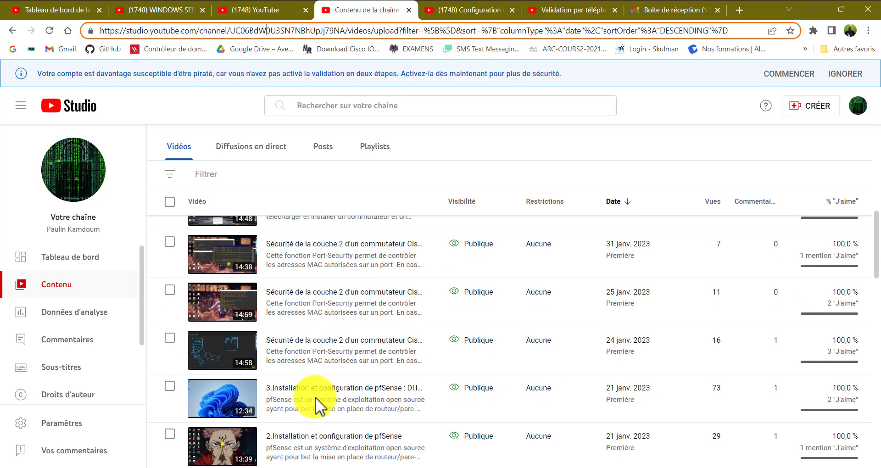
scroll(317, 403, up, 5)
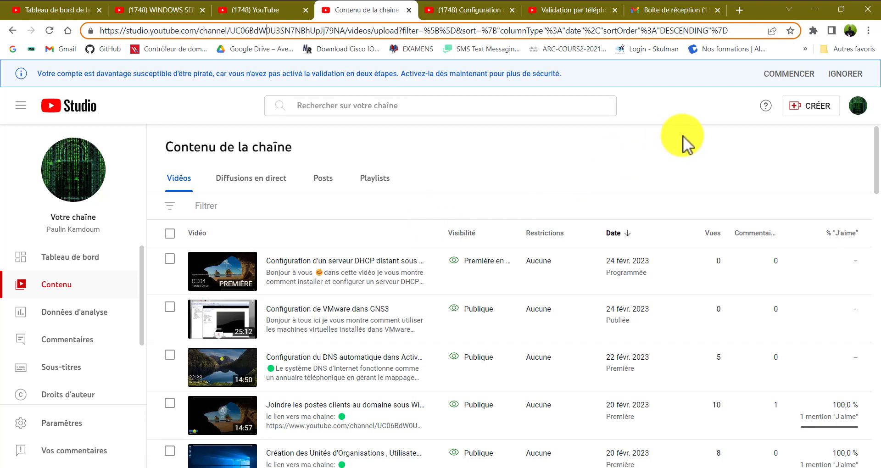
- Minimize the browser, glance at the blank Notepad document, then bring up the GNS3 CD_DNS topology
mouse_move(271, 289)
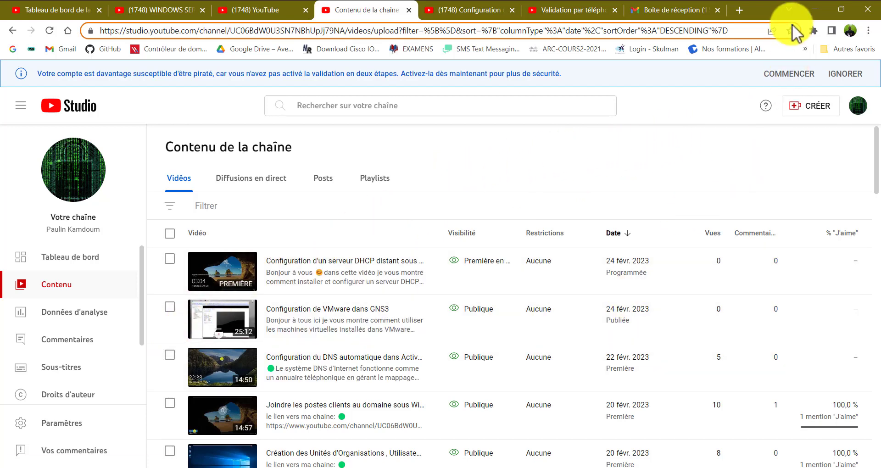
click(812, 10)
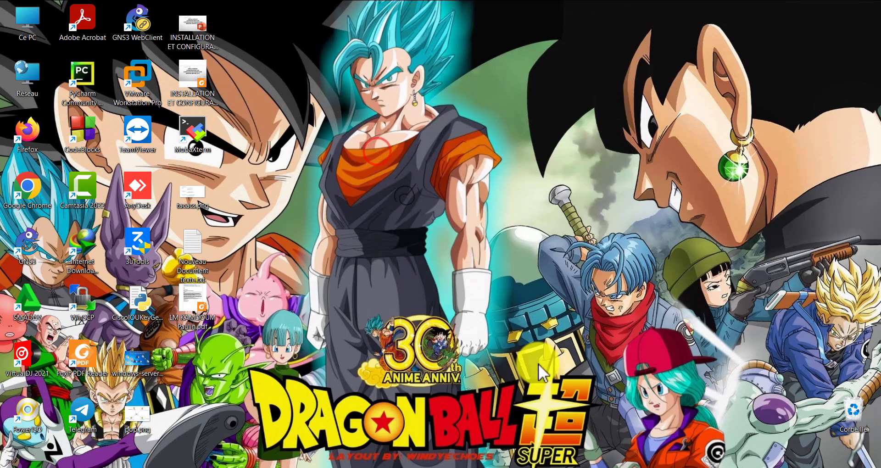
click(683, 467)
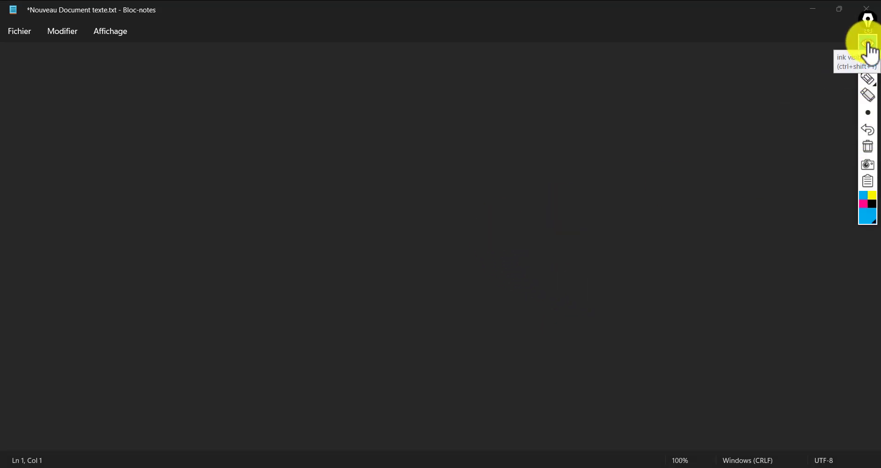
click(340, 467)
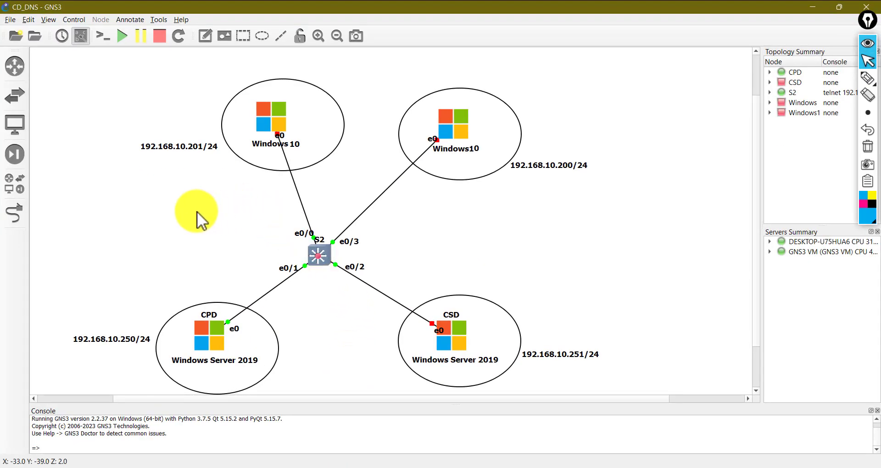
drag(197, 205, 239, 251)
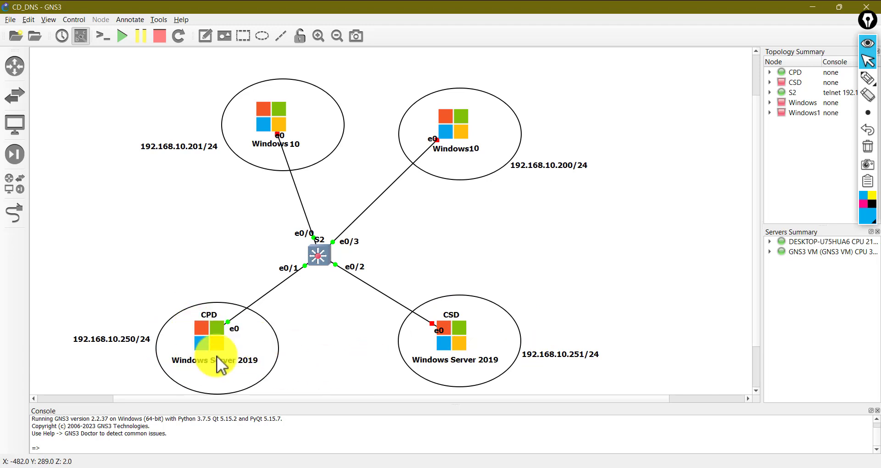
click(200, 327)
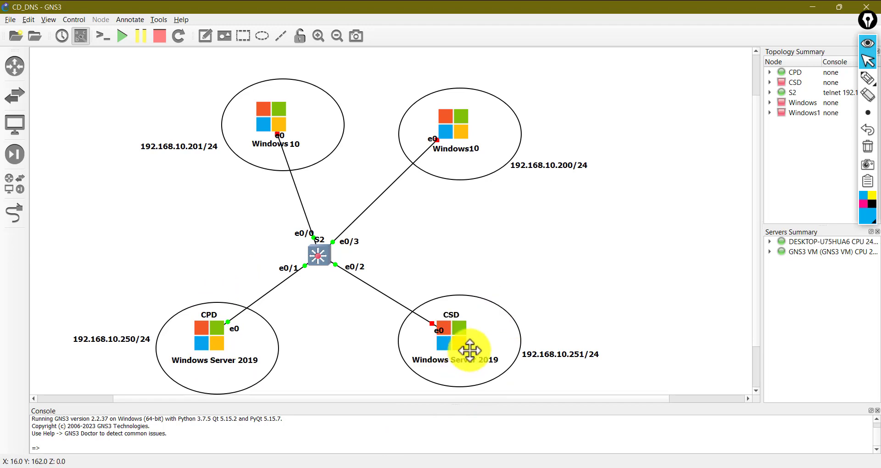
click(461, 321)
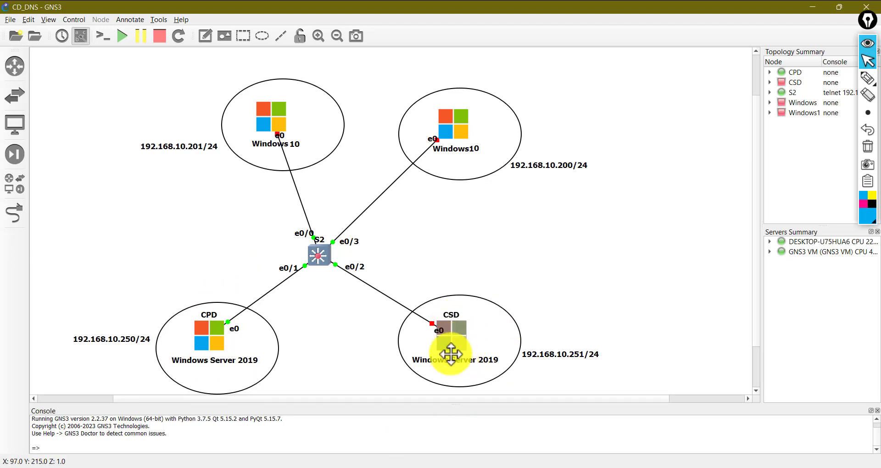
click(409, 242)
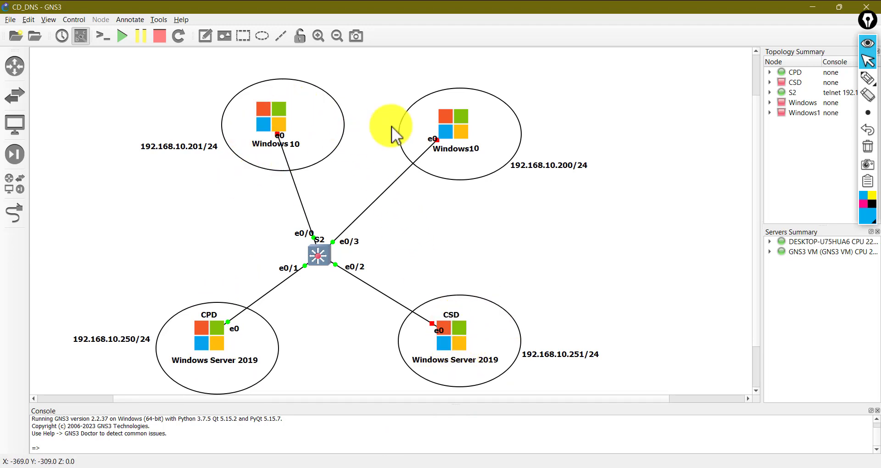
click(454, 128)
click(498, 153)
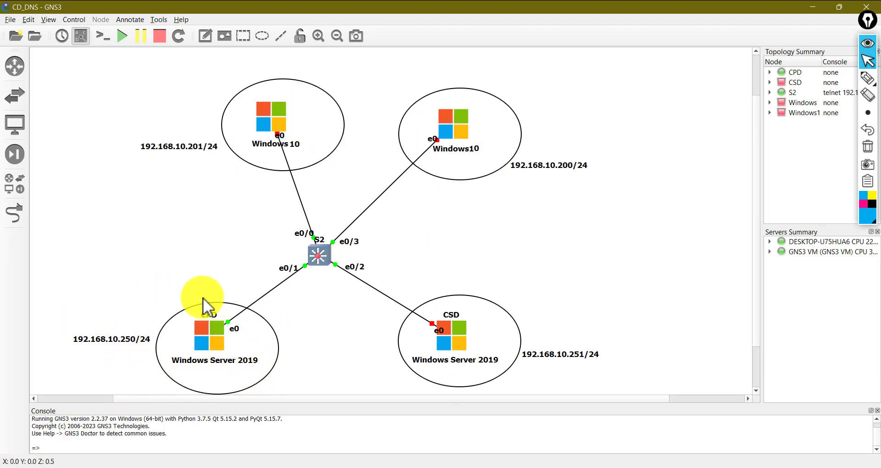
click(218, 324)
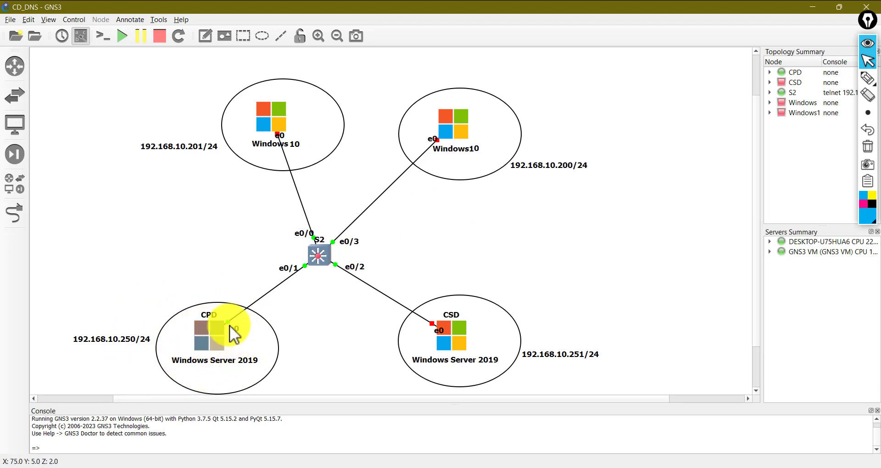
click(627, 173)
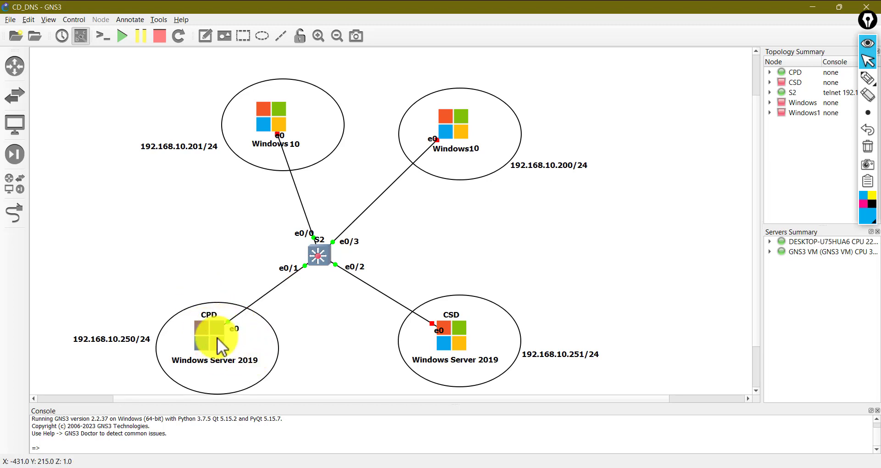
mouse_move(217, 338)
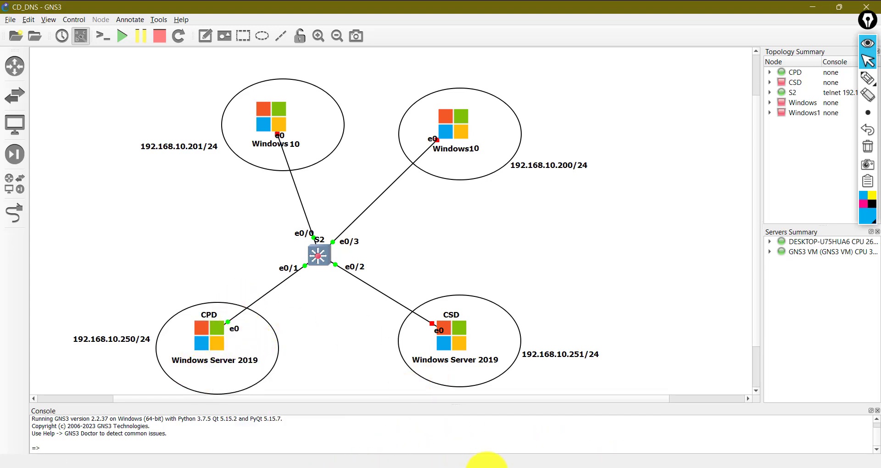
- Open the Windows Server 2019 CPD VM, send Ctrl+Alt+Del and start the DOMAINE\Administrateur sign-in
mouse_move(615, 467)
click(641, 384)
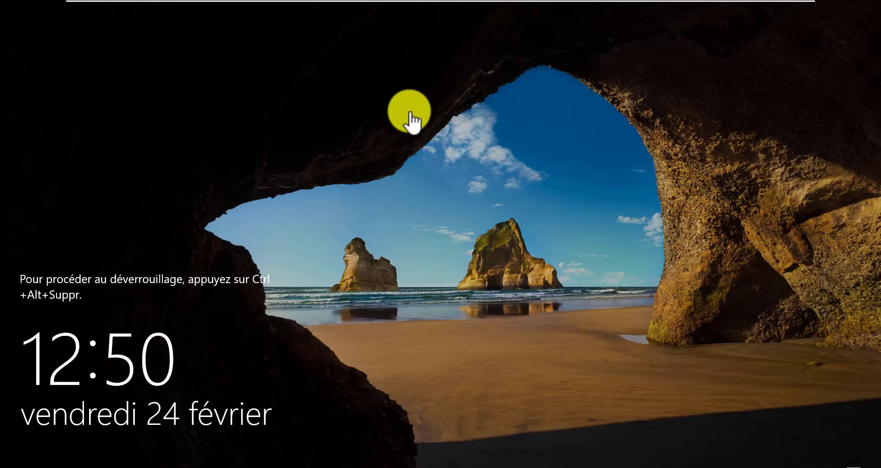
click(410, 119)
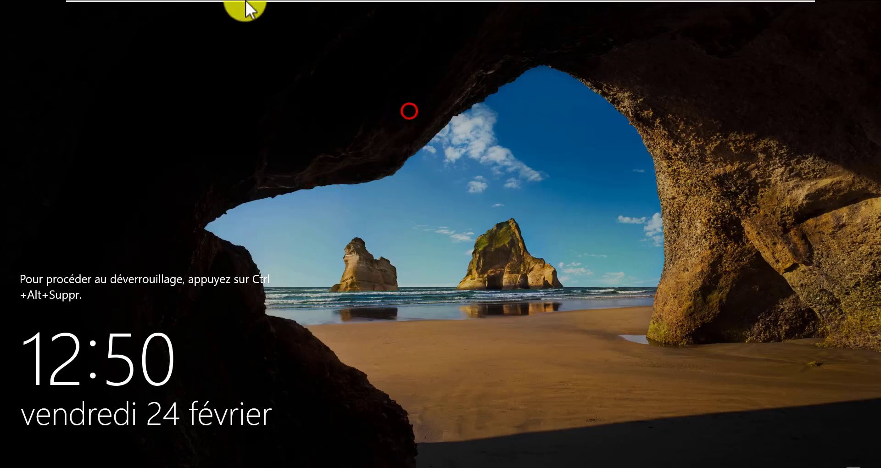
mouse_move(246, 5)
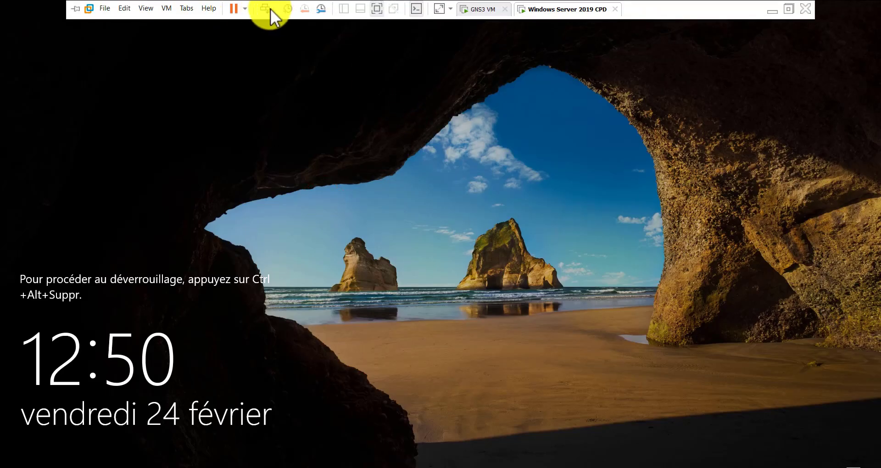
click(265, 8)
click(376, 295)
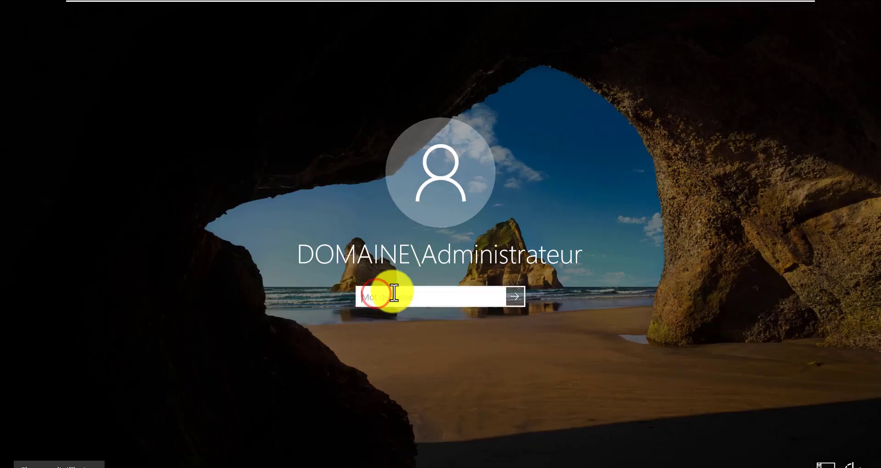
click(393, 292)
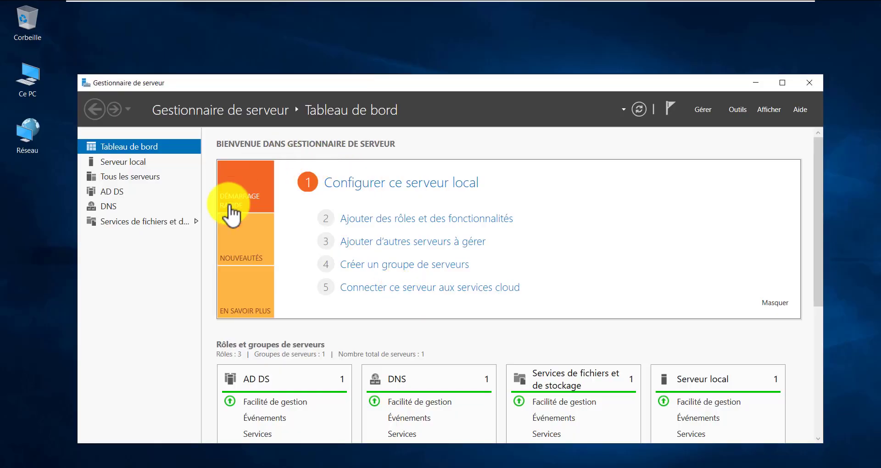
- Launch Active Directory Users and Computers from Server Manager and expand domaine.lab
click(733, 110)
scroll(732, 413, down, 2)
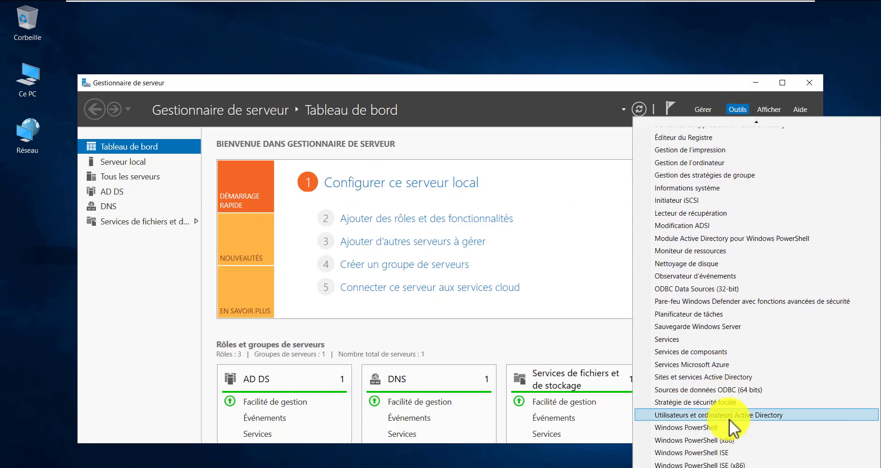
click(729, 416)
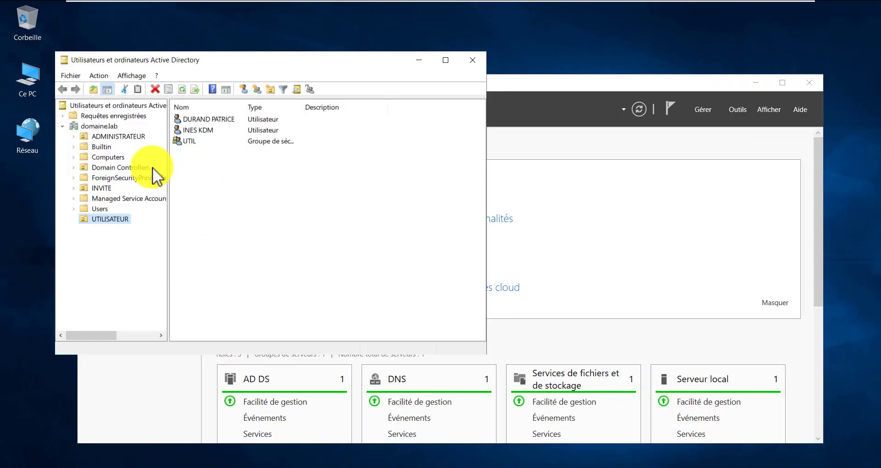
click(113, 128)
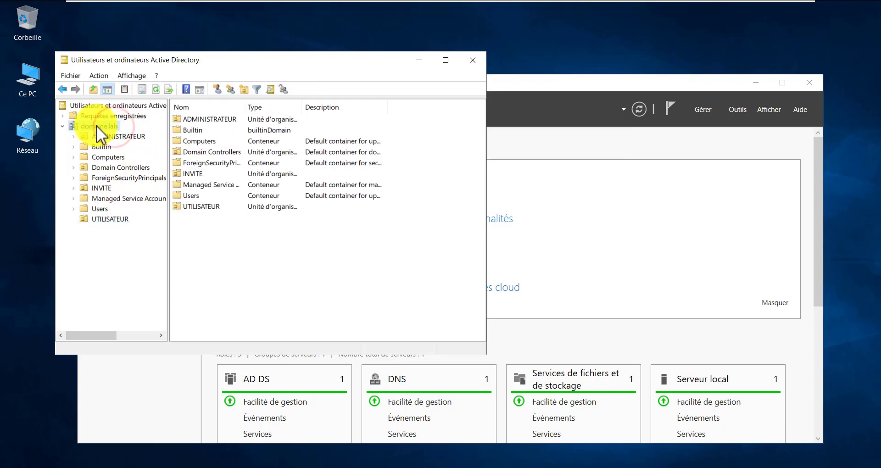
- Inspect the SRV1 entry under Domain Controllers, widening the Nom and Site columns
click(123, 169)
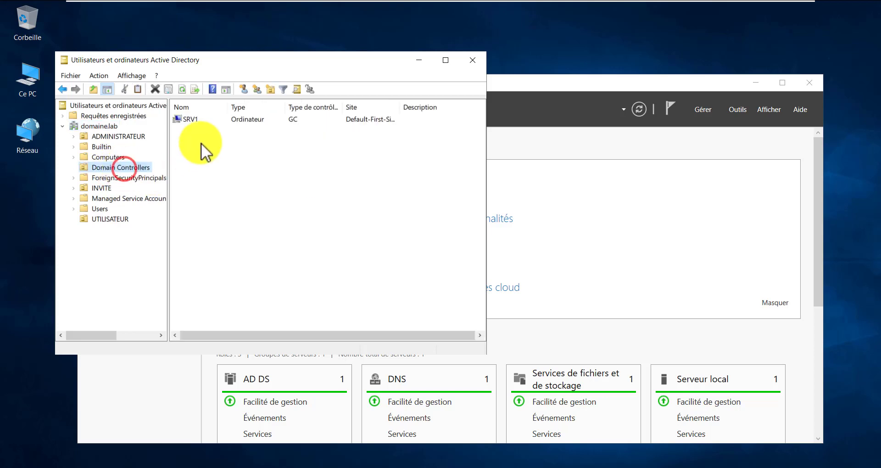
click(195, 120)
drag(229, 105, 254, 102)
click(233, 145)
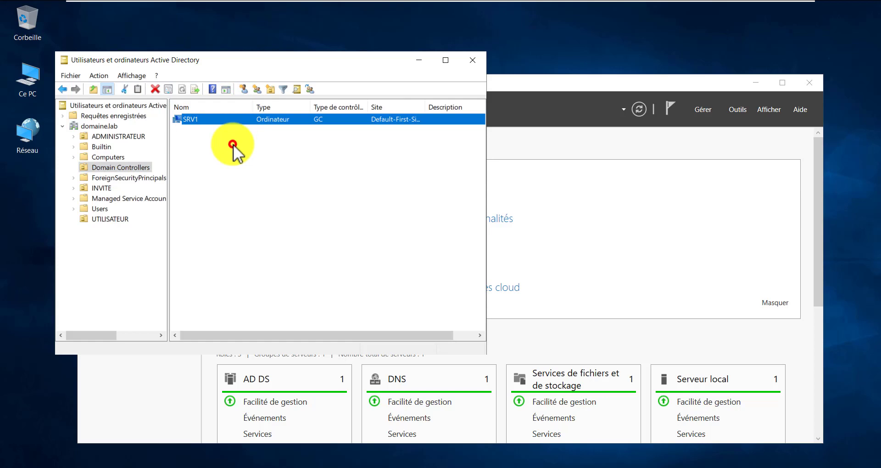
click(254, 122)
drag(421, 105, 455, 104)
click(409, 122)
click(318, 178)
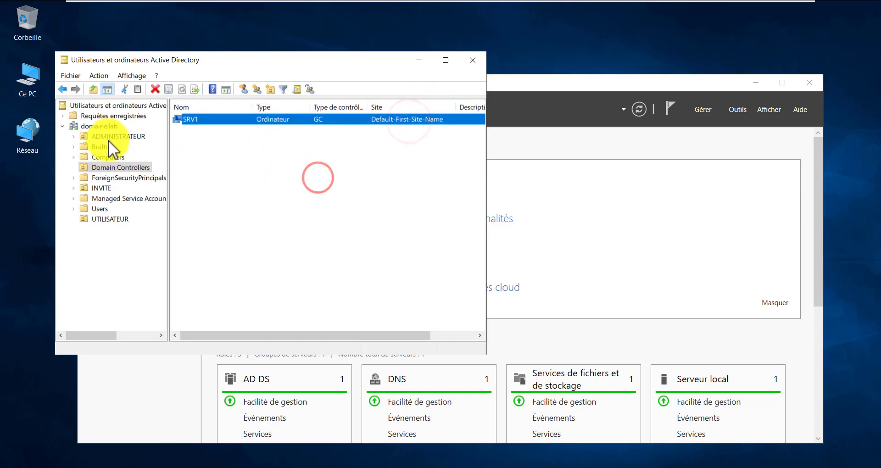
click(214, 159)
click(107, 127)
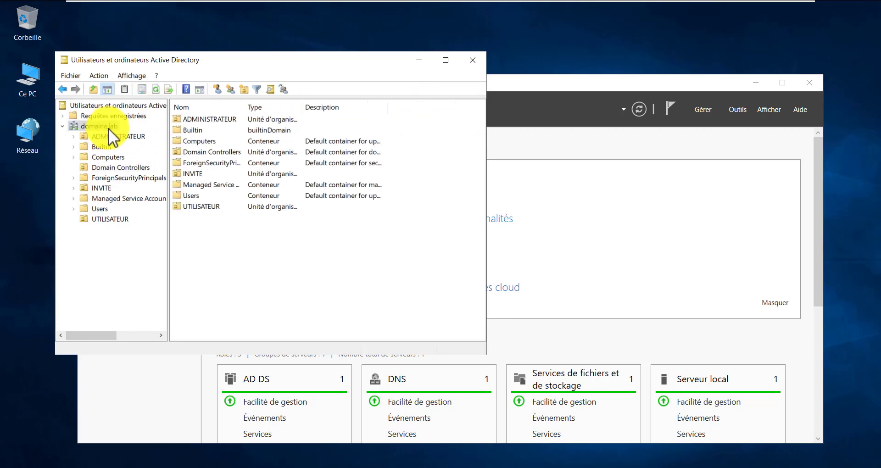
- Review Builtin, then the two user accounts and ADM group in the ADMINISTRATEUR unit
click(260, 269)
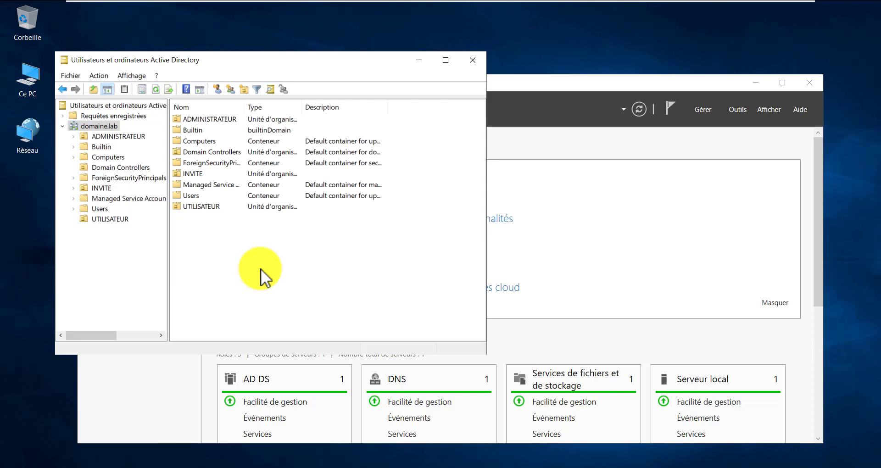
click(110, 142)
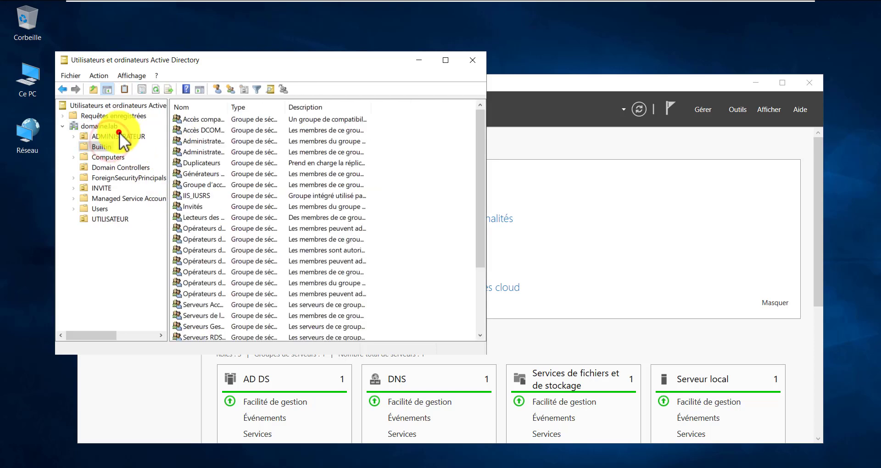
click(119, 134)
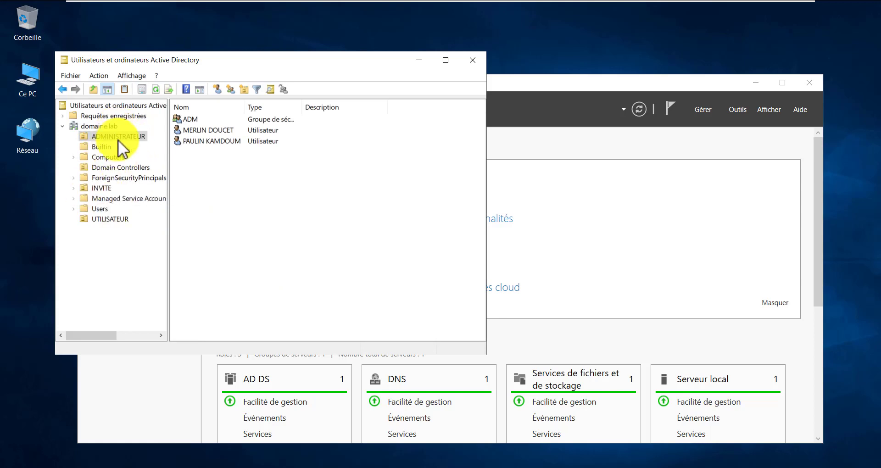
click(118, 140)
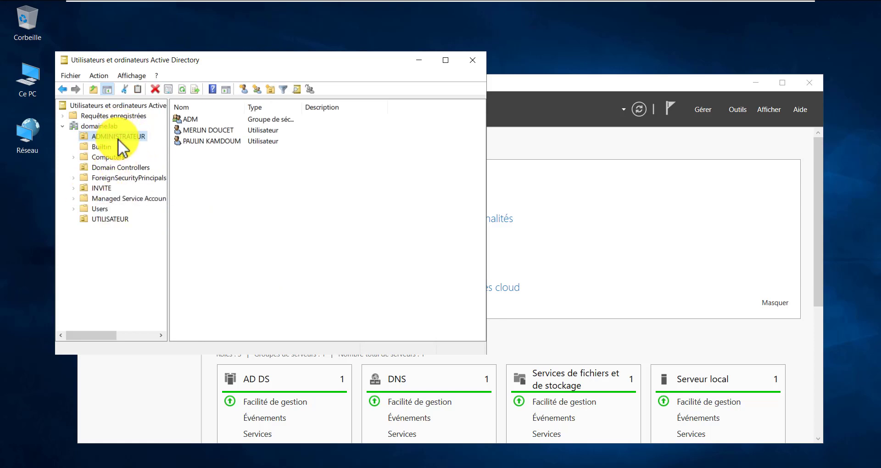
mouse_move(205, 172)
mouse_down()
mouse_move(210, 179)
mouse_move(217, 133)
mouse_move(197, 129)
mouse_up()
click(190, 119)
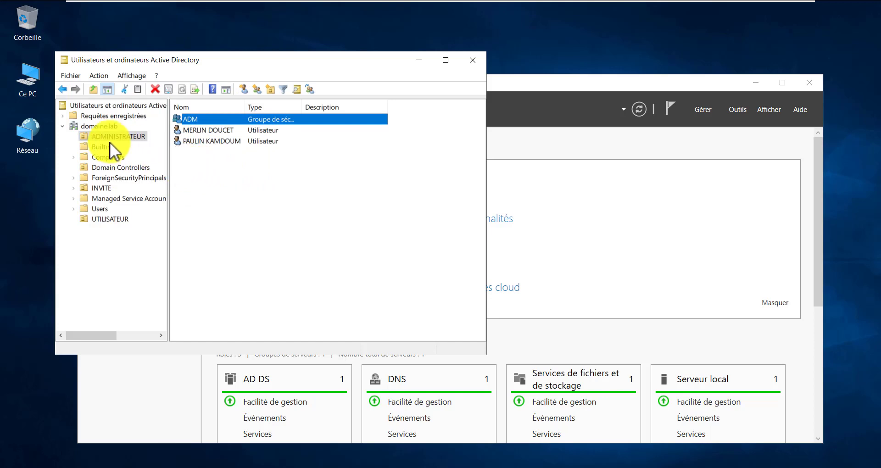
click(100, 136)
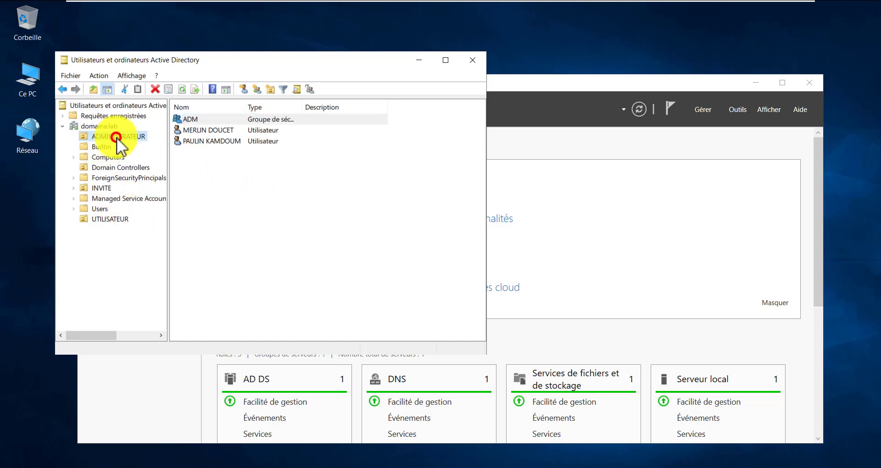
drag(117, 137, 106, 165)
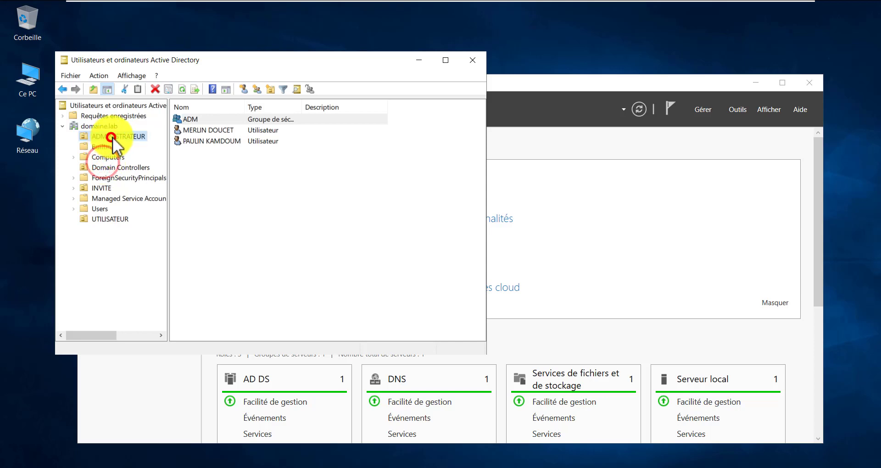
click(197, 166)
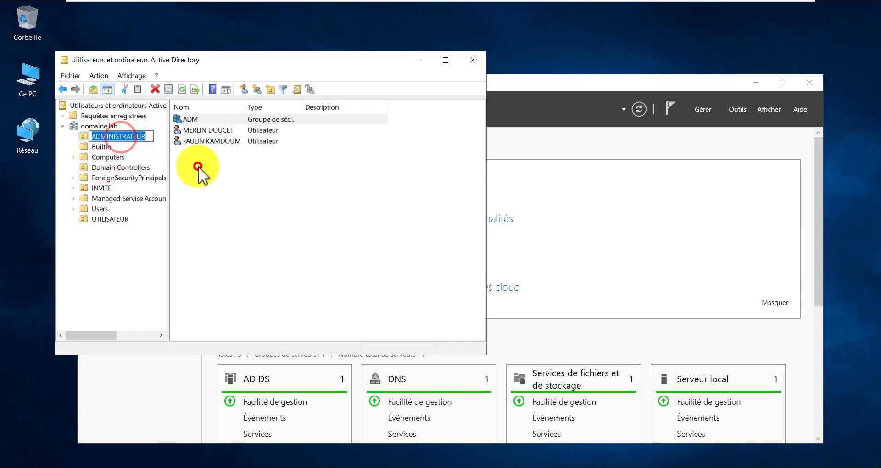
click(115, 136)
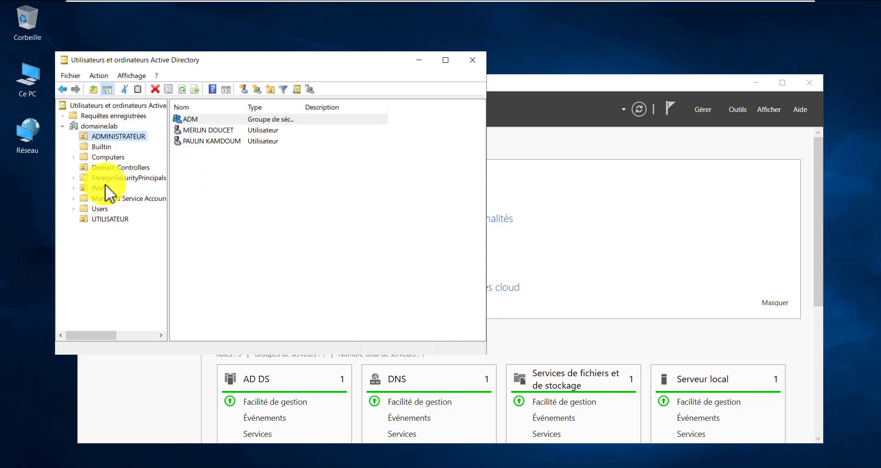
- Look through the INVITE and UTILISATEUR units, revisiting ADMINISTRATEUR and ending on UTILISATEUR
click(103, 187)
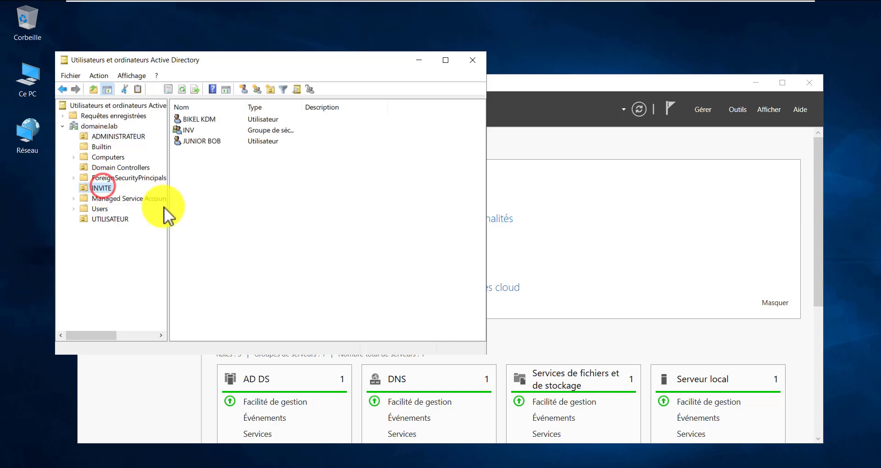
click(110, 218)
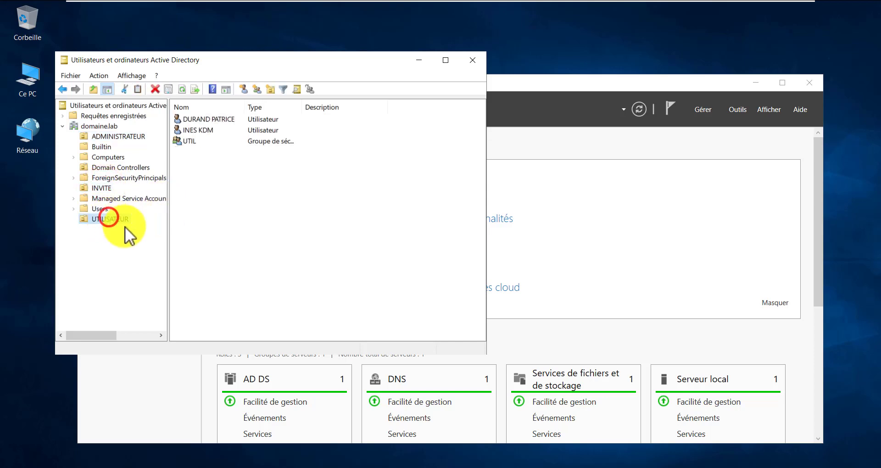
click(139, 136)
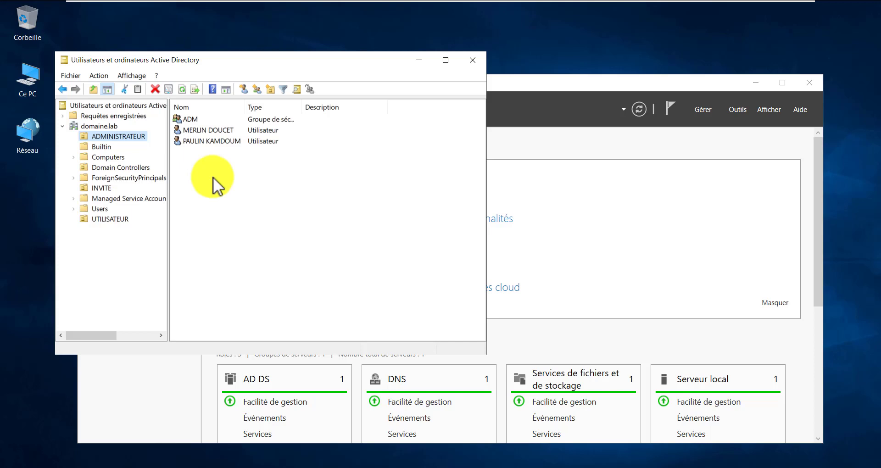
click(102, 189)
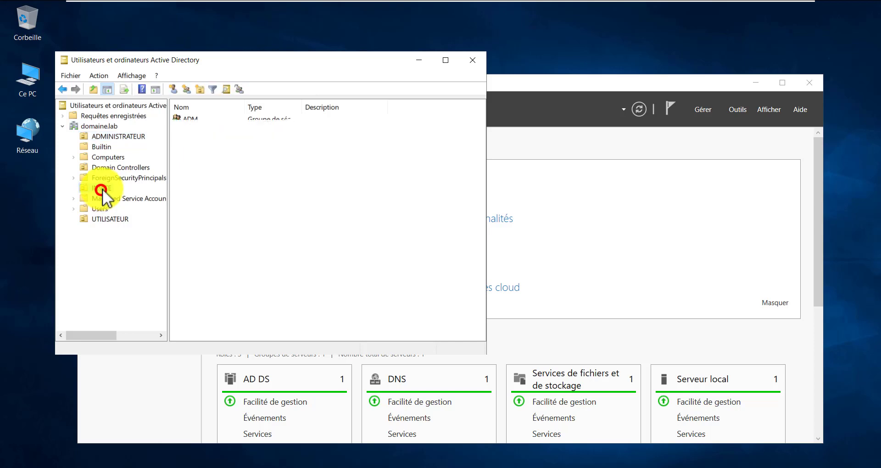
click(114, 218)
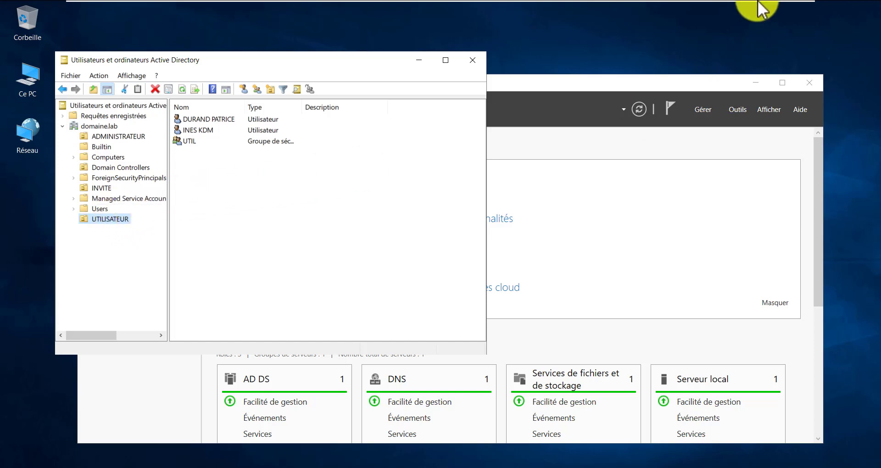
- Bring the blank Notepad document forward and select the Epic Pen freehand pen
click(773, 9)
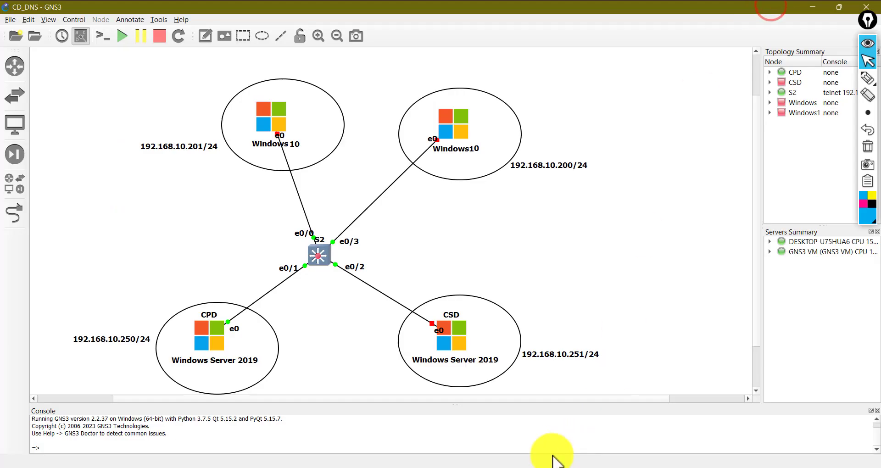
click(671, 466)
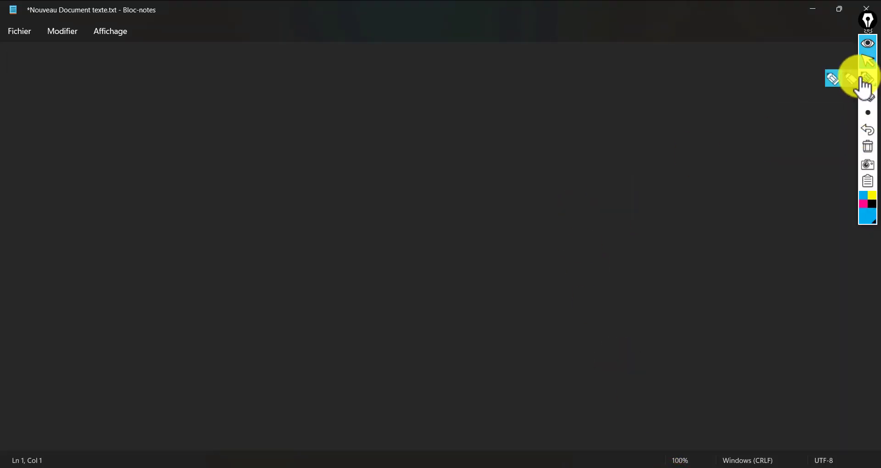
click(837, 76)
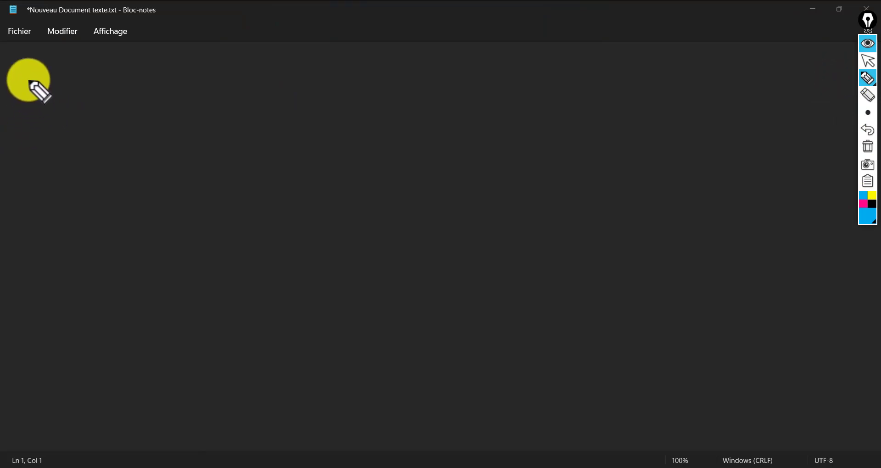
- Draw a top-left box lettered US with the numbers 1, 2 and 3 inside
mouse_move(31, 71)
mouse_down()
mouse_move(31, 222)
mouse_move(136, 199)
mouse_move(138, 64)
mouse_move(24, 64)
mouse_up()
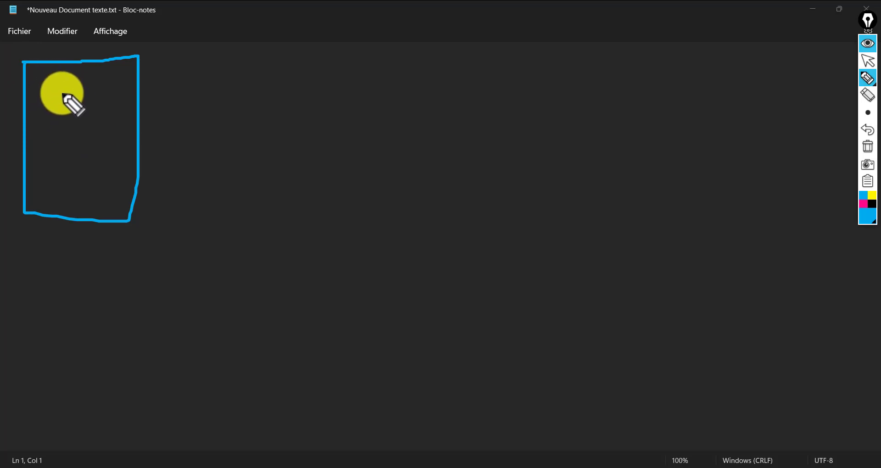
mouse_move(42, 87)
mouse_down()
mouse_move(87, 75)
mouse_move(85, 105)
mouse_move(123, 96)
mouse_move(131, 83)
mouse_up()
mouse_move(110, 60)
mouse_down()
mouse_move(143, 57)
mouse_move(113, 74)
mouse_move(117, 87)
mouse_up()
mouse_move(50, 131)
mouse_down()
mouse_move(84, 126)
mouse_move(84, 143)
mouse_up()
click(62, 161)
drag(73, 182, 77, 180)
drag(35, 188, 52, 206)
- Draw three lines from the box's right edge converging into a loop
drag(138, 147, 314, 87)
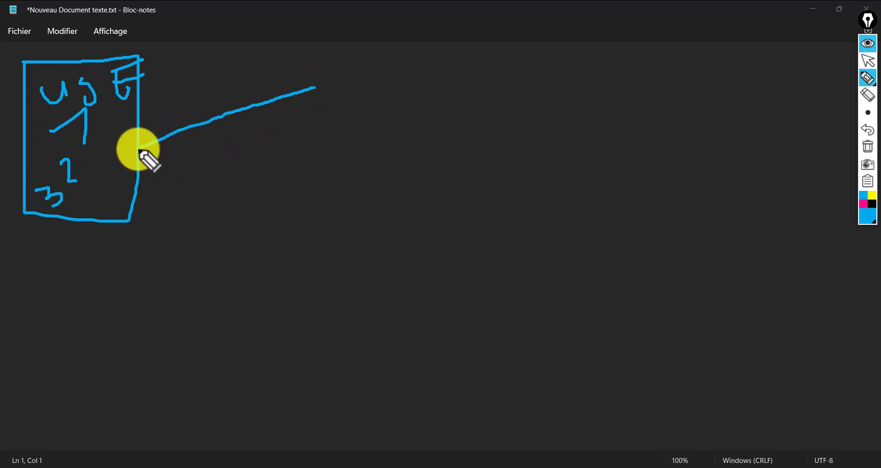
mouse_move(137, 148)
mouse_down()
mouse_move(263, 183)
mouse_move(336, 191)
mouse_up()
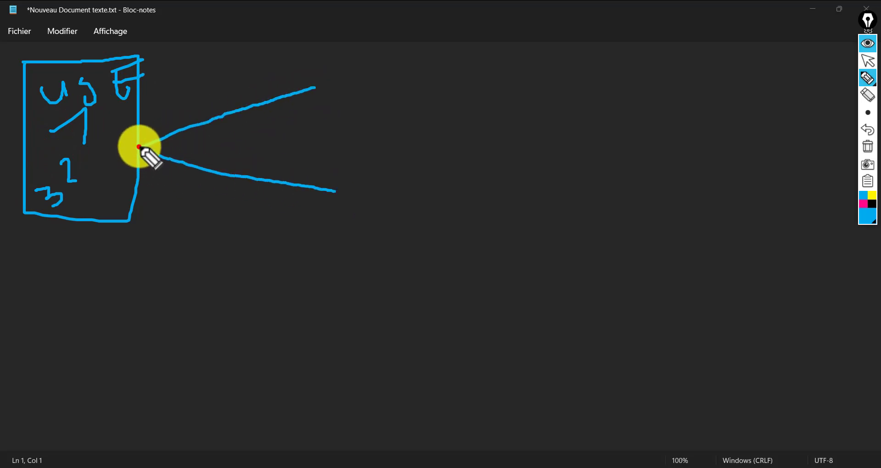
drag(138, 147, 332, 151)
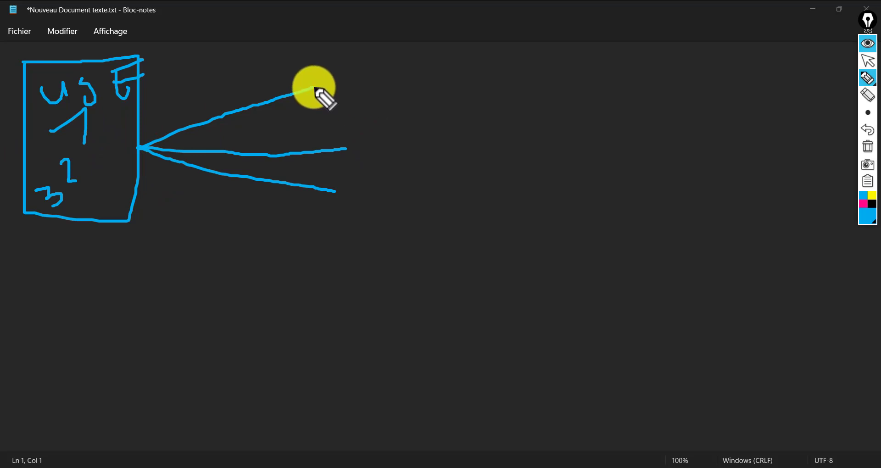
click(314, 86)
mouse_move(349, 74)
mouse_down()
mouse_move(399, 196)
mouse_move(385, 71)
mouse_move(341, 77)
mouse_up()
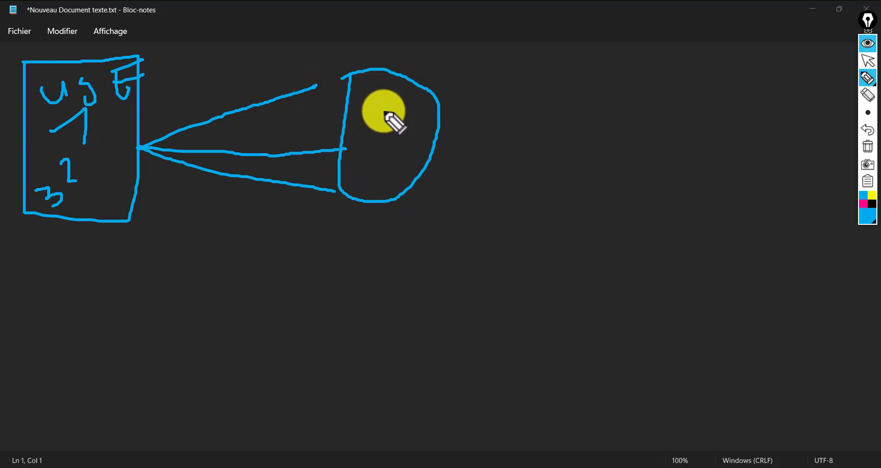
- Fan four rays out from the loop, redraw the 1 and label the box AD
drag(383, 110, 532, 76)
drag(384, 111, 537, 152)
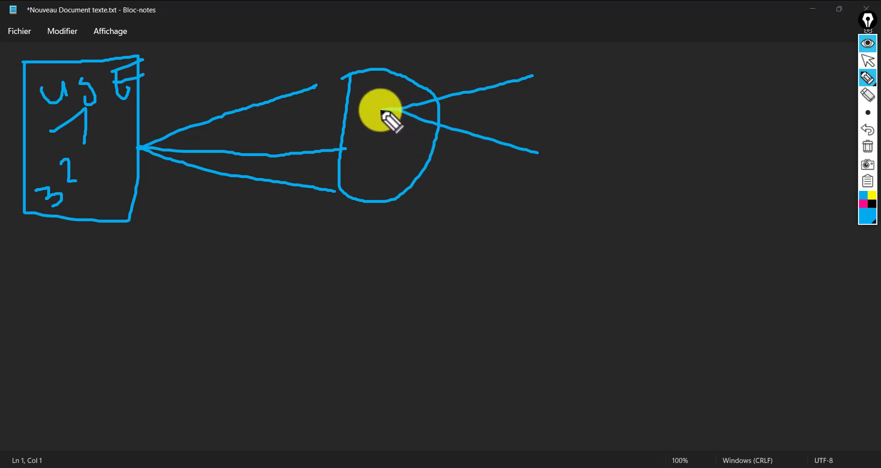
drag(381, 111, 524, 185)
drag(377, 111, 488, 209)
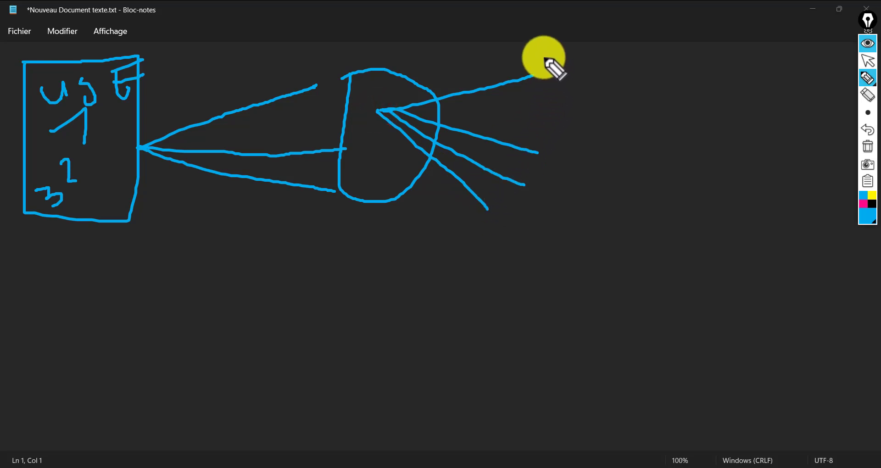
drag(543, 56, 533, 66)
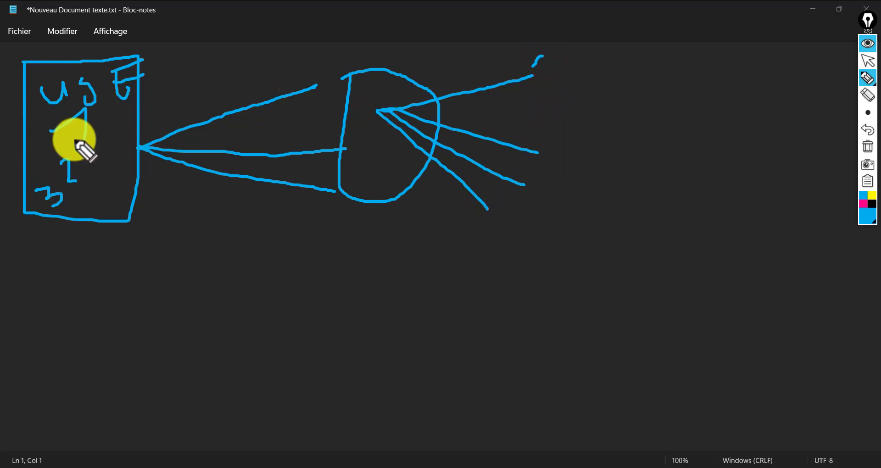
drag(82, 132, 84, 143)
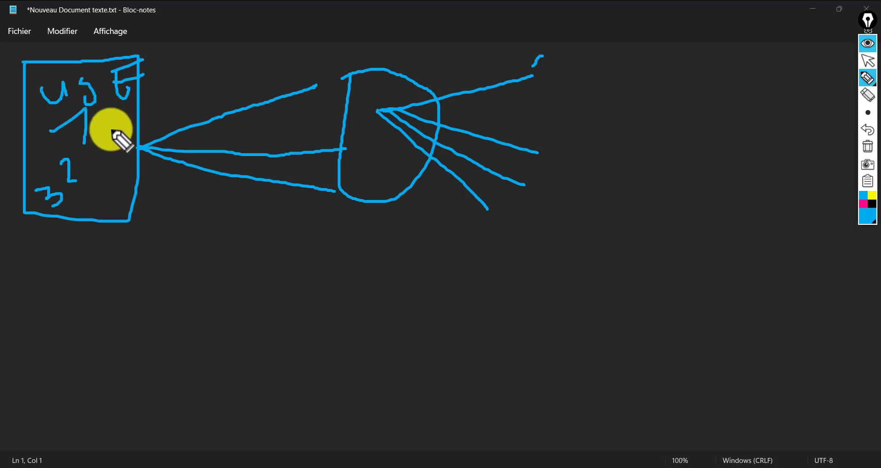
mouse_move(161, 77)
mouse_down()
mouse_move(156, 120)
mouse_move(189, 94)
mouse_up()
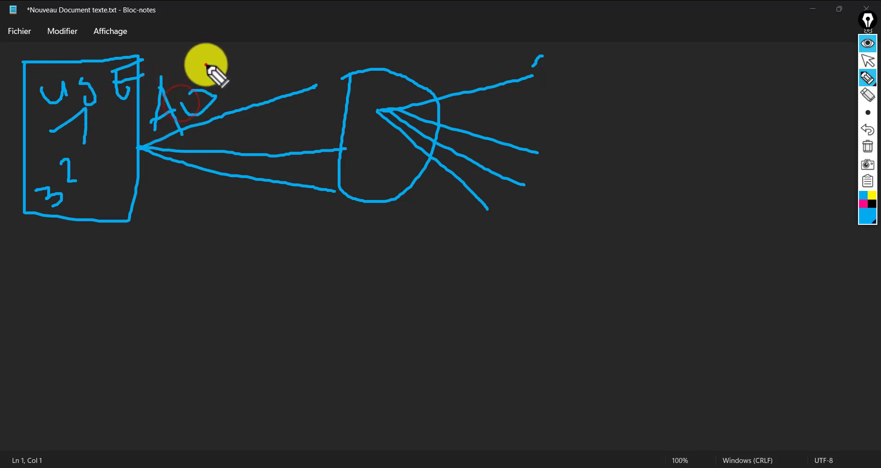
drag(207, 64, 220, 109)
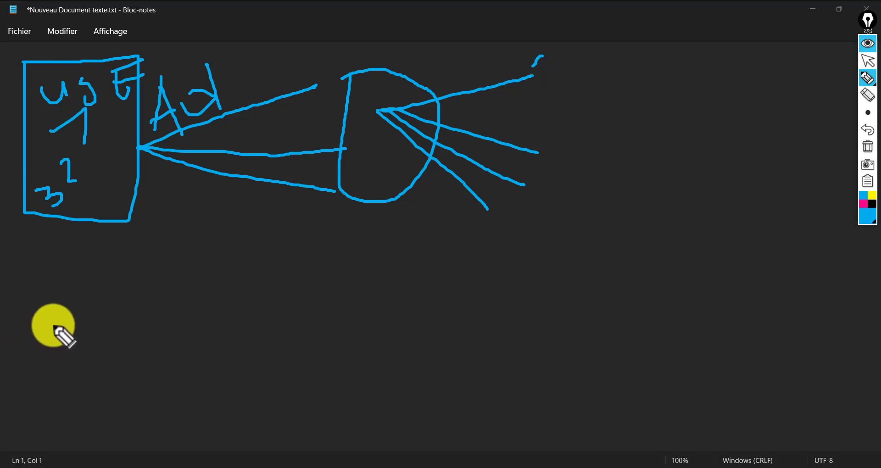
- Write 3, 0, u and an A below the diagram, with a line leading to a T
mouse_move(55, 252)
mouse_down()
mouse_move(112, 266)
mouse_move(137, 303)
mouse_move(58, 328)
mouse_up()
mouse_move(195, 234)
mouse_down()
mouse_move(215, 306)
mouse_move(188, 241)
mouse_up()
mouse_move(270, 235)
mouse_down()
mouse_move(282, 281)
mouse_move(313, 275)
mouse_up()
mouse_move(440, 216)
mouse_down()
mouse_move(411, 303)
mouse_move(463, 276)
mouse_move(468, 292)
mouse_up()
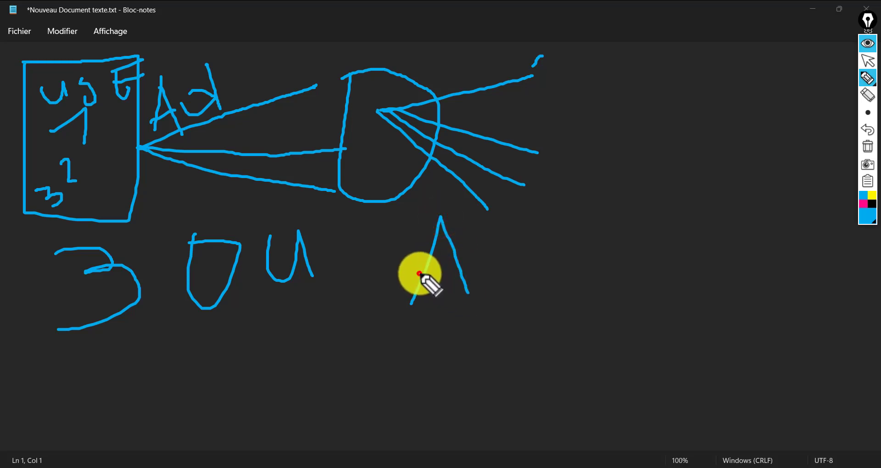
drag(418, 274, 477, 262)
drag(435, 321, 436, 374)
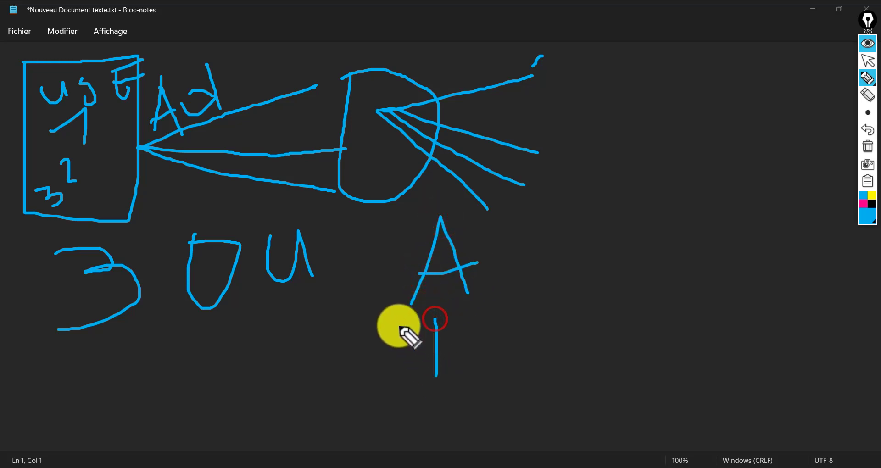
drag(398, 326, 583, 288)
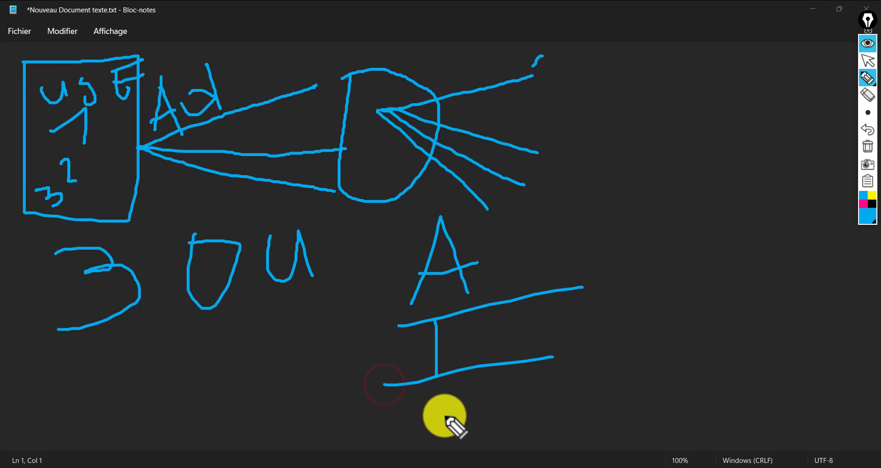
mouse_move(436, 393)
mouse_down()
mouse_move(436, 419)
mouse_move(471, 398)
mouse_up()
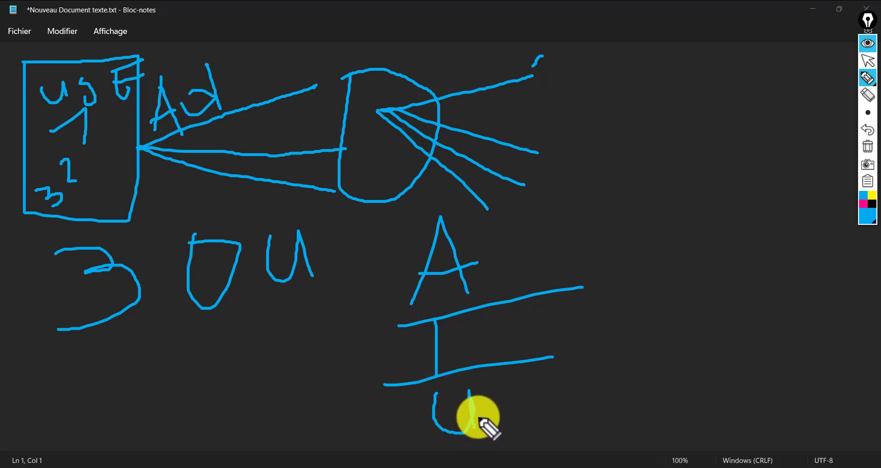
drag(481, 266, 605, 146)
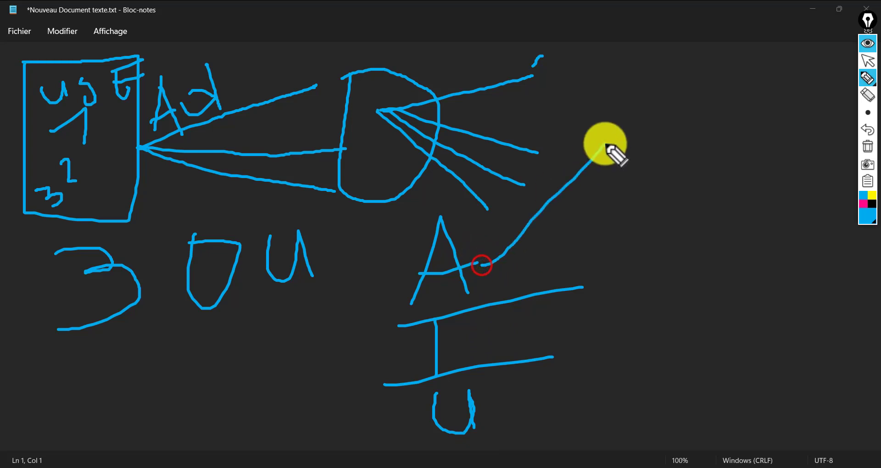
drag(612, 107, 627, 157)
drag(592, 110, 634, 78)
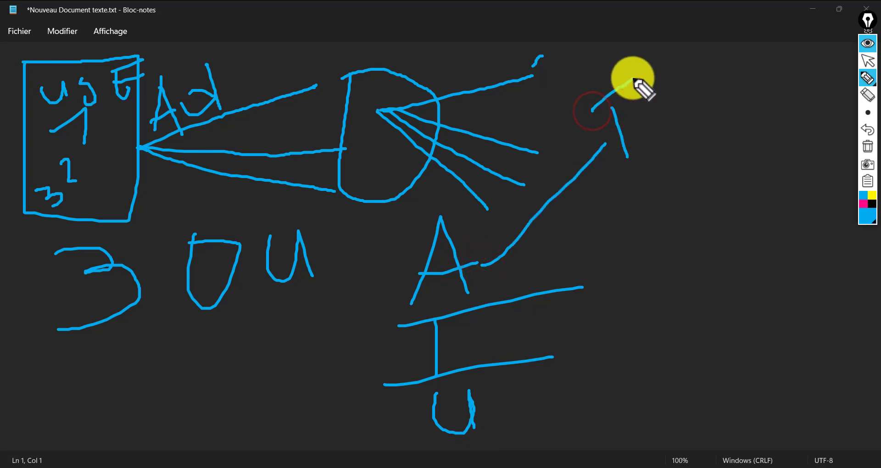
- Add two arrows pointing to V and E, then wipe all the ink with the trash icon
mouse_move(560, 339)
mouse_down()
mouse_move(724, 271)
mouse_move(738, 287)
mouse_up()
drag(697, 246, 732, 276)
mouse_move(750, 188)
mouse_down()
mouse_move(830, 201)
mouse_move(838, 194)
mouse_up()
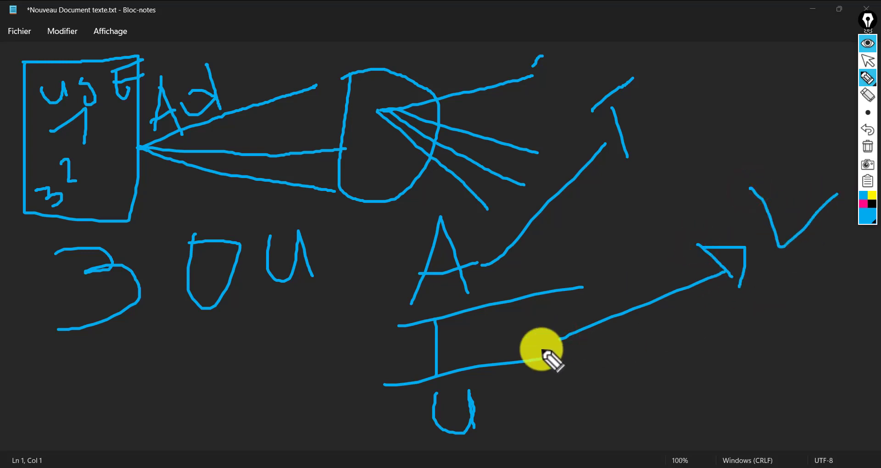
mouse_move(516, 413)
mouse_down()
mouse_move(668, 413)
mouse_move(665, 405)
mouse_move(691, 428)
mouse_move(675, 434)
mouse_up()
drag(646, 383, 683, 440)
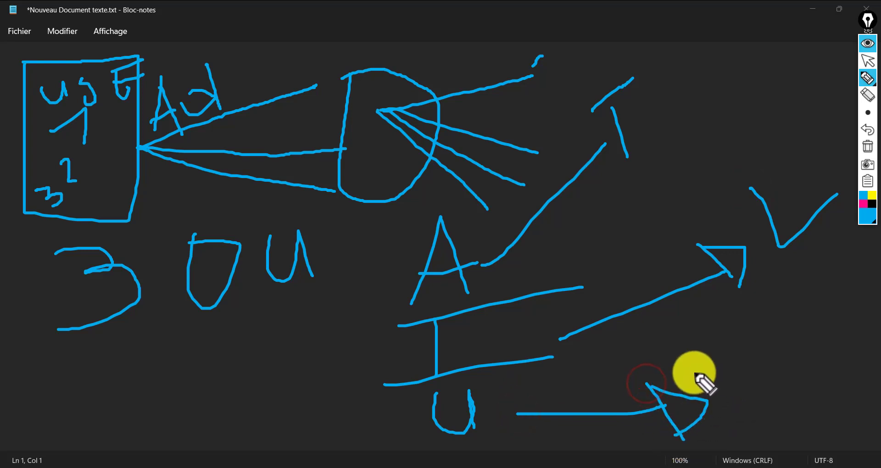
mouse_move(695, 352)
mouse_down()
mouse_move(743, 452)
mouse_move(772, 402)
mouse_up()
mouse_move(785, 325)
mouse_down()
mouse_move(822, 367)
mouse_move(836, 347)
mouse_up()
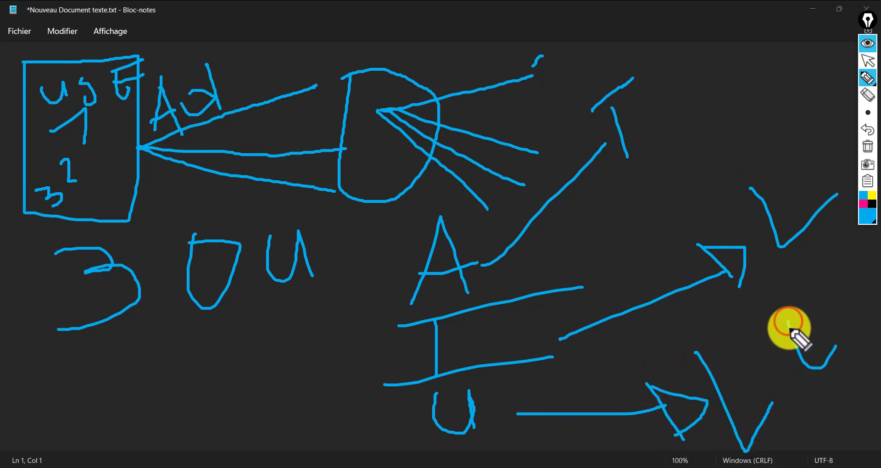
drag(808, 298, 807, 296)
drag(791, 348, 825, 309)
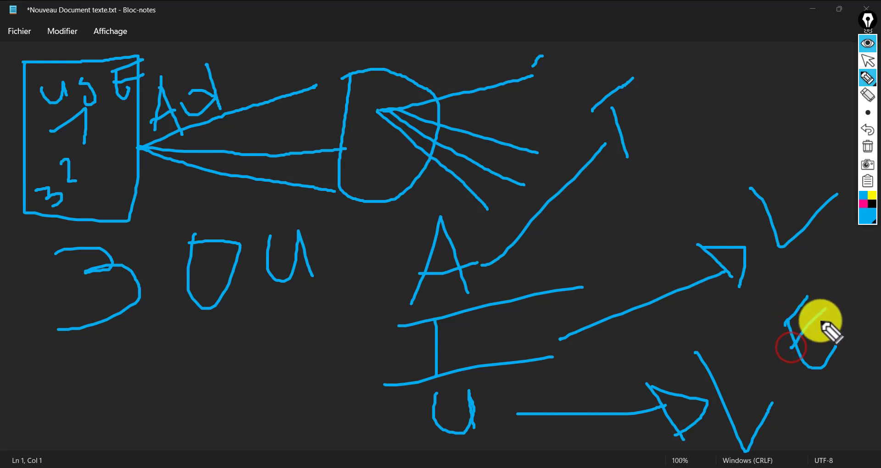
click(782, 381)
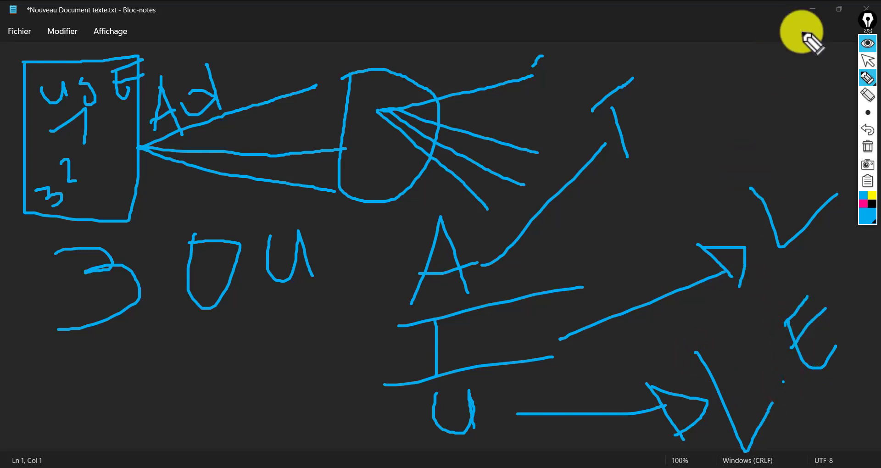
click(869, 148)
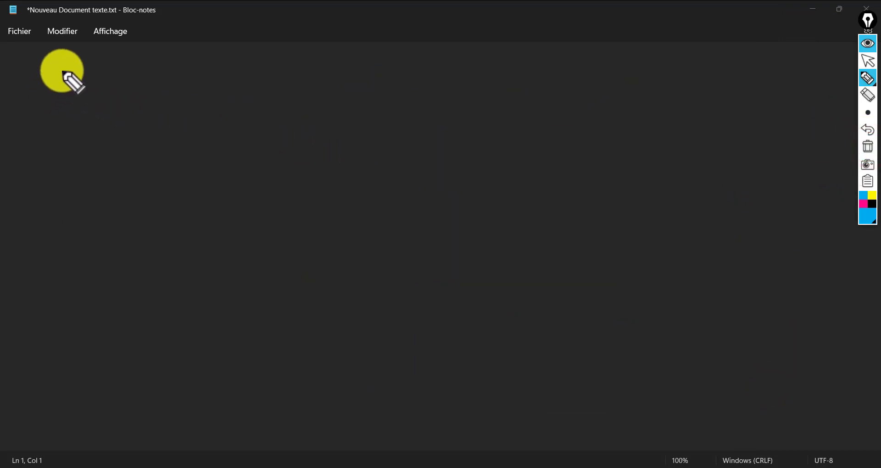
- Draw a top-left box with letters ending in D, then clear all the ink
mouse_move(65, 56)
mouse_down()
mouse_move(71, 197)
mouse_move(158, 208)
mouse_move(173, 45)
mouse_move(60, 54)
mouse_up()
drag(88, 89, 90, 114)
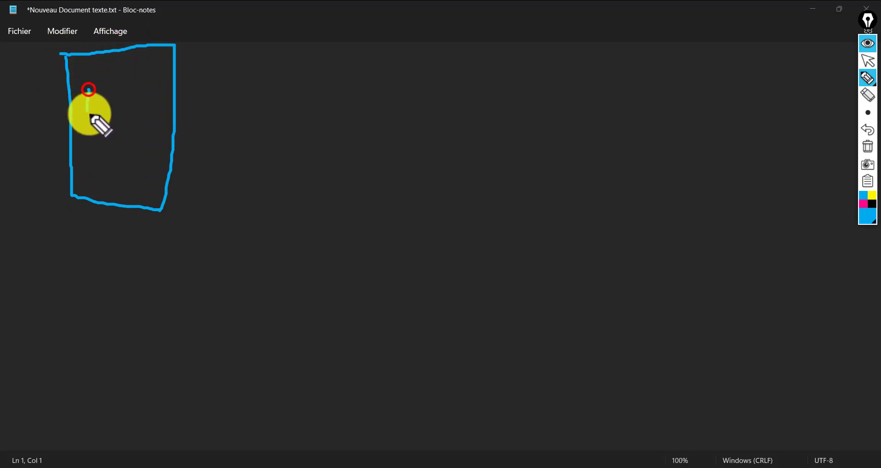
click(103, 87)
mouse_move(107, 107)
mouse_down()
mouse_move(108, 90)
mouse_move(134, 123)
mouse_up()
click(135, 76)
drag(150, 87, 134, 114)
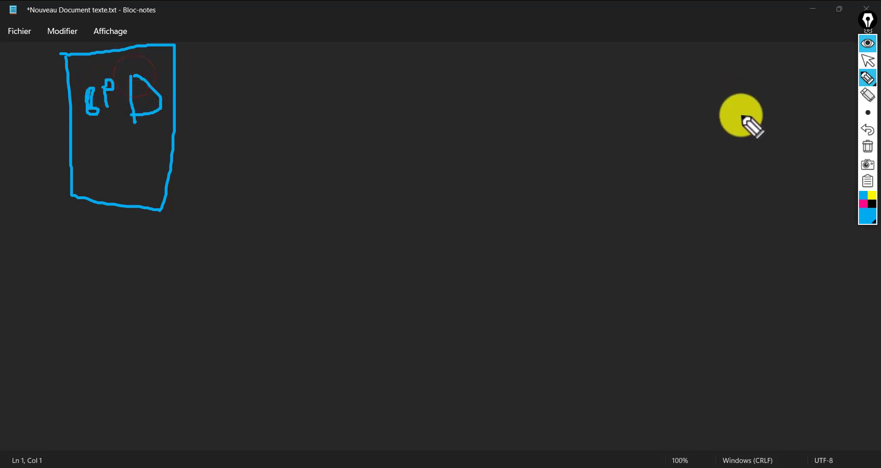
click(870, 148)
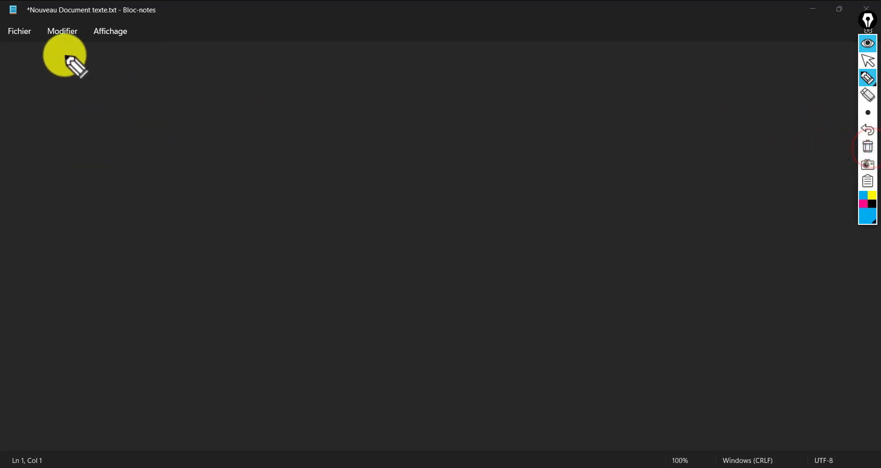
- Redraw the top-left box and write the C and first P of CPP inside
mouse_move(65, 54)
mouse_down()
mouse_move(61, 183)
mouse_move(143, 214)
mouse_move(187, 130)
mouse_move(177, 55)
mouse_move(66, 56)
mouse_up()
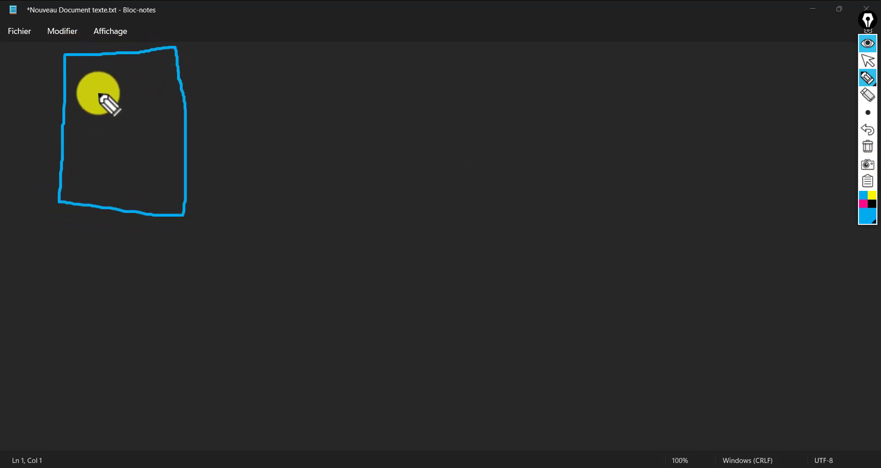
drag(97, 95, 103, 130)
drag(113, 85, 120, 126)
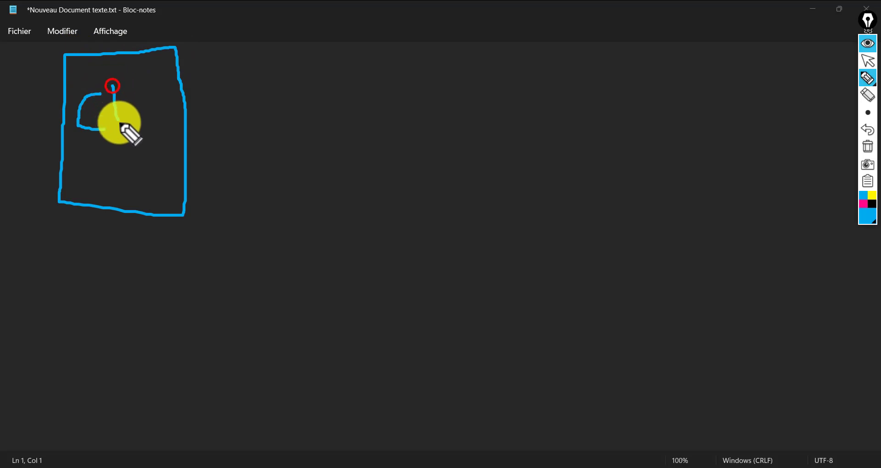
mouse_move(113, 86)
mouse_down()
mouse_move(129, 94)
mouse_move(121, 99)
mouse_move(150, 108)
mouse_move(156, 98)
mouse_move(156, 115)
mouse_up()
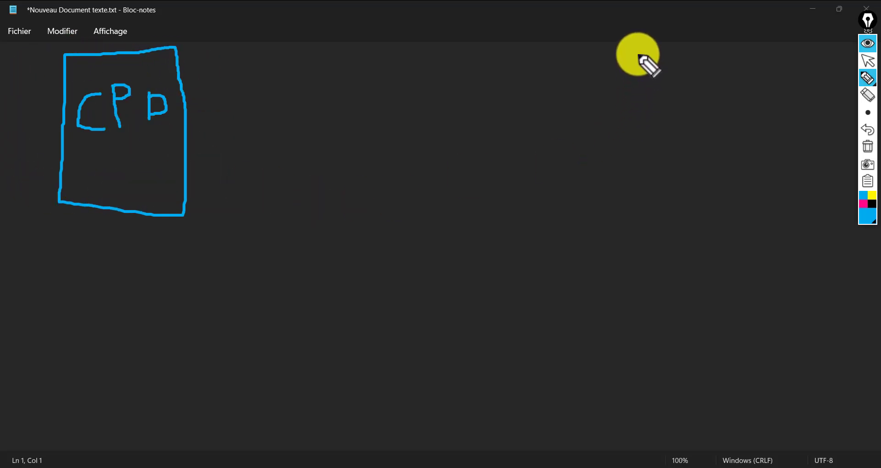
- Draw a second box on the right and label it CSD
drag(637, 53, 637, 201)
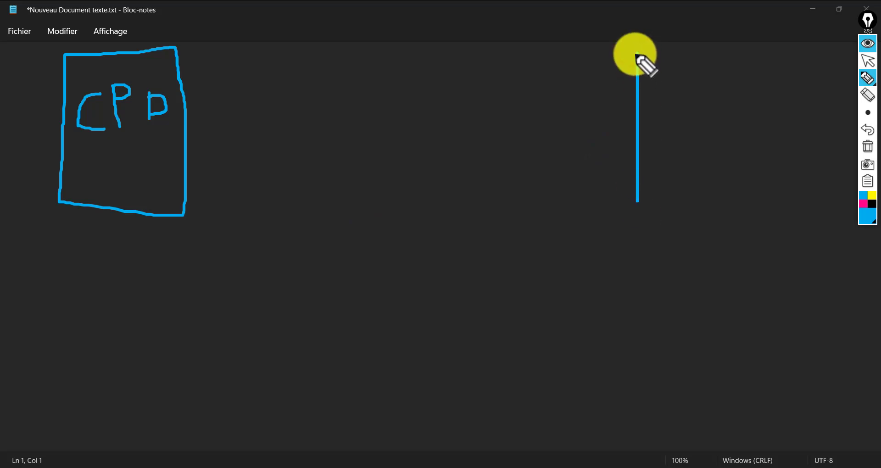
mouse_move(635, 54)
mouse_down()
mouse_move(739, 58)
mouse_move(752, 200)
mouse_move(635, 209)
mouse_up()
mouse_move(677, 123)
mouse_down()
mouse_move(664, 142)
mouse_move(687, 150)
mouse_move(729, 120)
mouse_move(730, 144)
mouse_up()
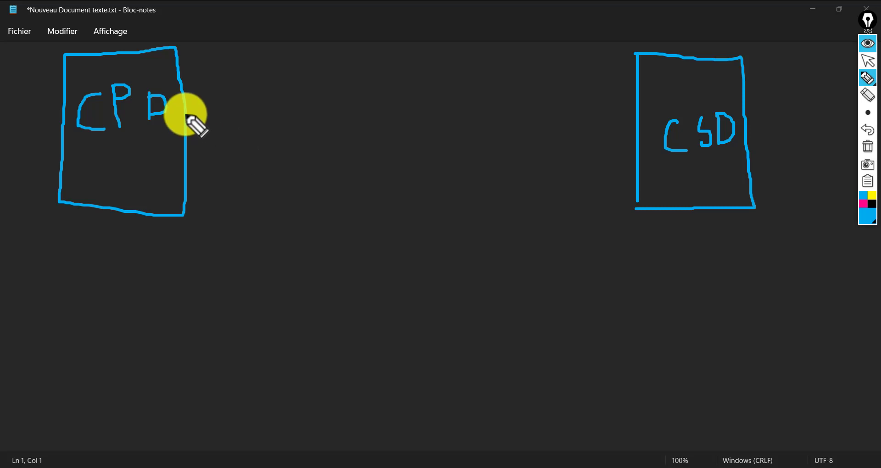
- Connect CPP and CSD with two lines carrying arrowheads at both ends
drag(185, 113, 632, 115)
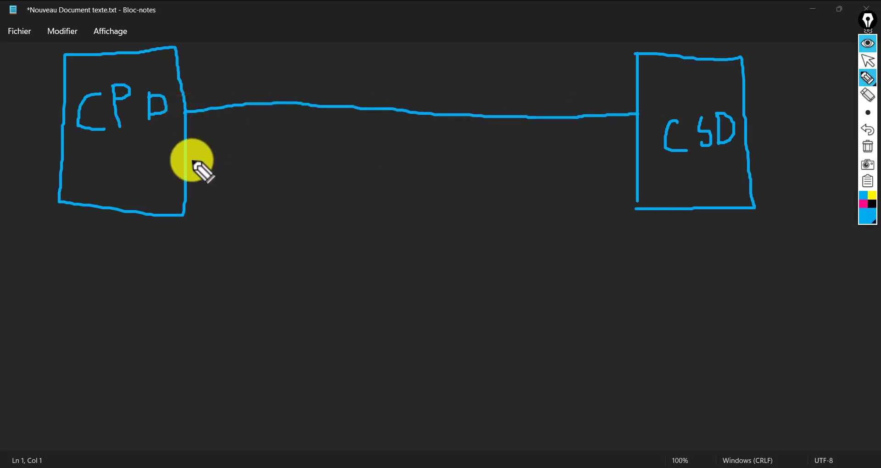
drag(186, 159, 633, 158)
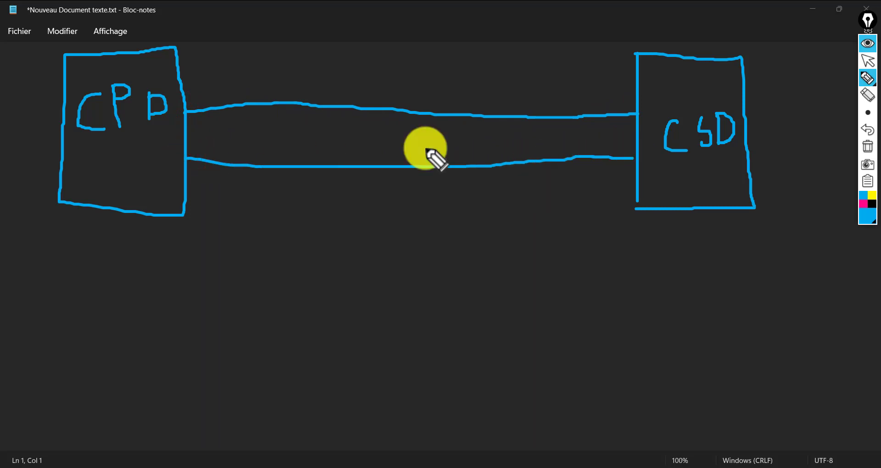
mouse_move(197, 96)
mouse_down()
mouse_move(187, 108)
mouse_move(214, 128)
mouse_up()
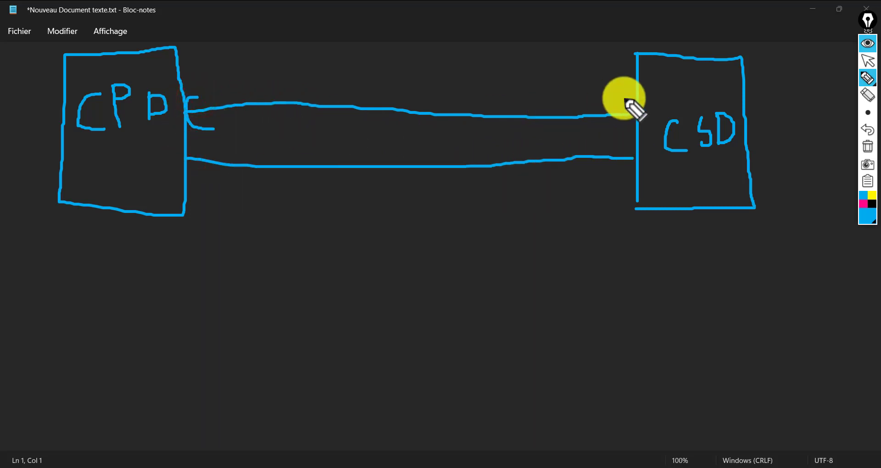
mouse_move(618, 96)
mouse_down()
mouse_move(633, 106)
mouse_move(589, 135)
mouse_up()
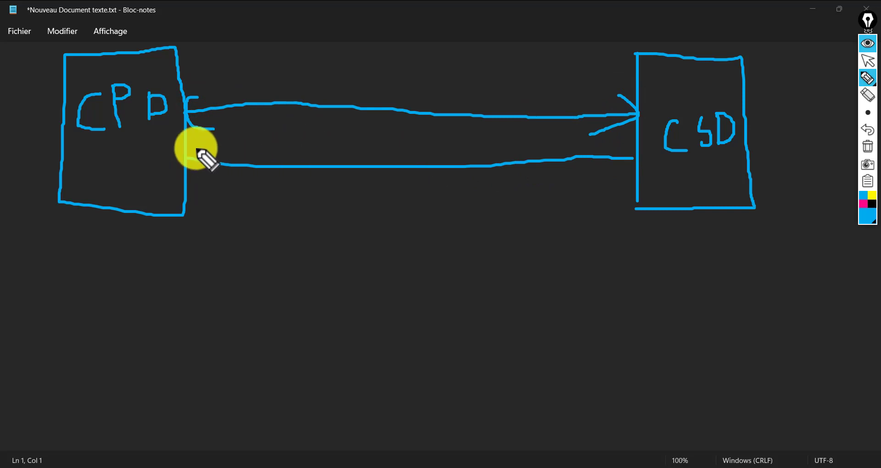
drag(198, 145, 201, 169)
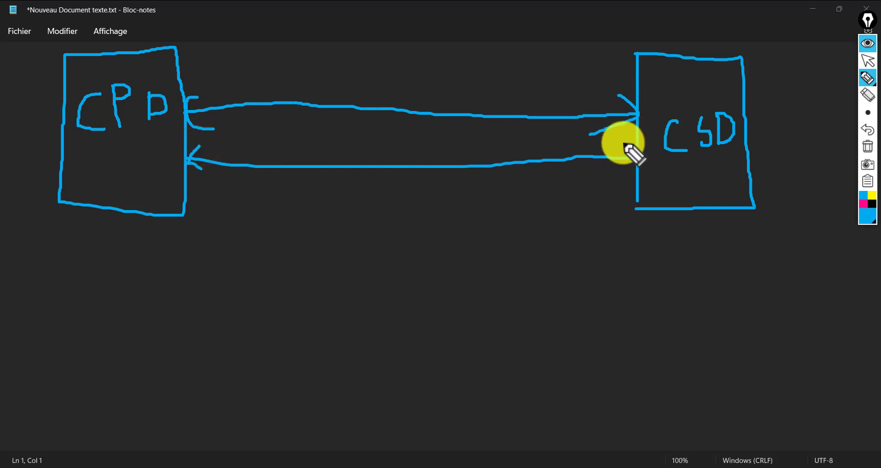
drag(633, 159, 607, 180)
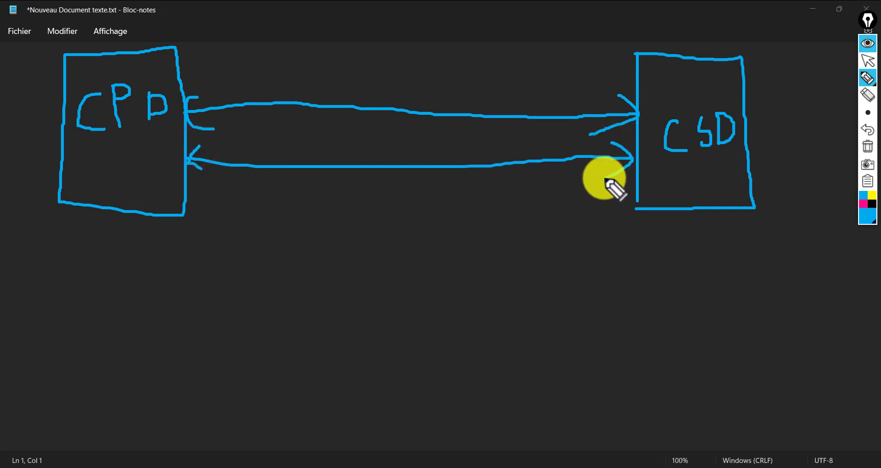
- Add loops and a top curve linking CSD to CPP, then draw an X over CSD
mouse_move(362, 82)
mouse_down()
mouse_move(356, 195)
mouse_move(398, 81)
mouse_move(362, 83)
mouse_up()
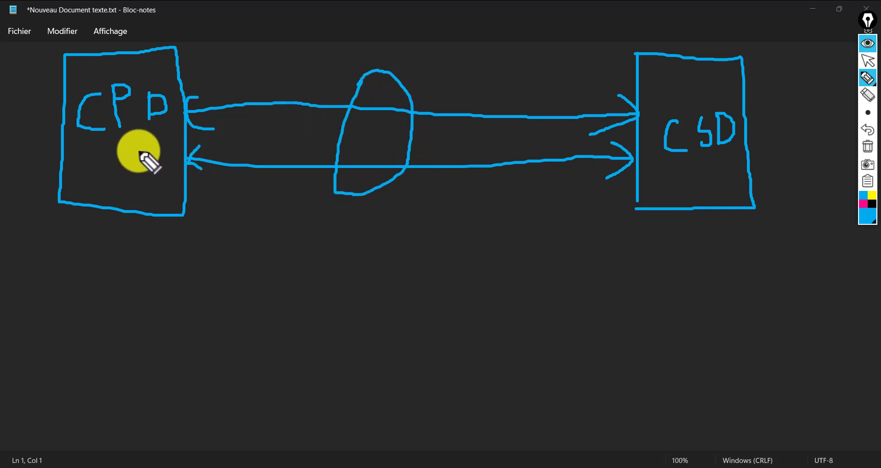
mouse_move(81, 159)
mouse_down()
mouse_move(135, 161)
mouse_move(114, 180)
mouse_move(83, 174)
mouse_move(307, 252)
mouse_move(619, 251)
mouse_move(679, 220)
mouse_move(697, 169)
mouse_move(643, 190)
mouse_up()
mouse_move(696, 106)
mouse_down()
mouse_move(509, 23)
mouse_move(295, 30)
mouse_move(178, 60)
mouse_move(155, 79)
mouse_move(163, 61)
mouse_up()
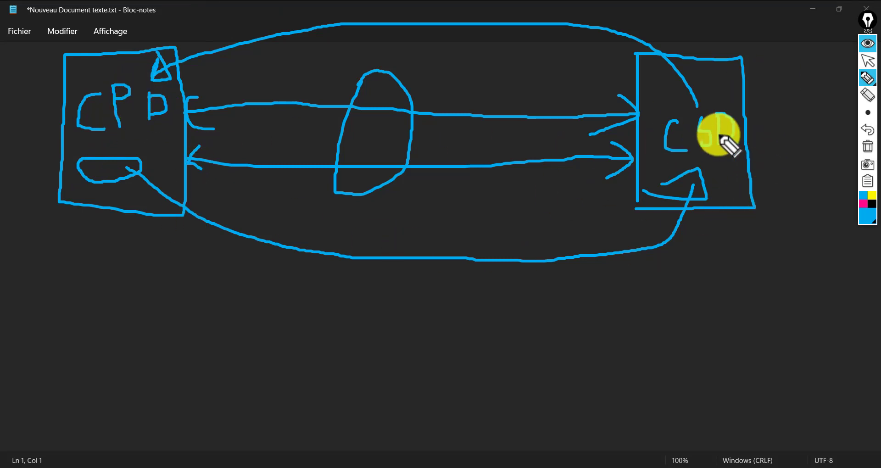
drag(750, 71, 676, 200)
drag(642, 82, 717, 173)
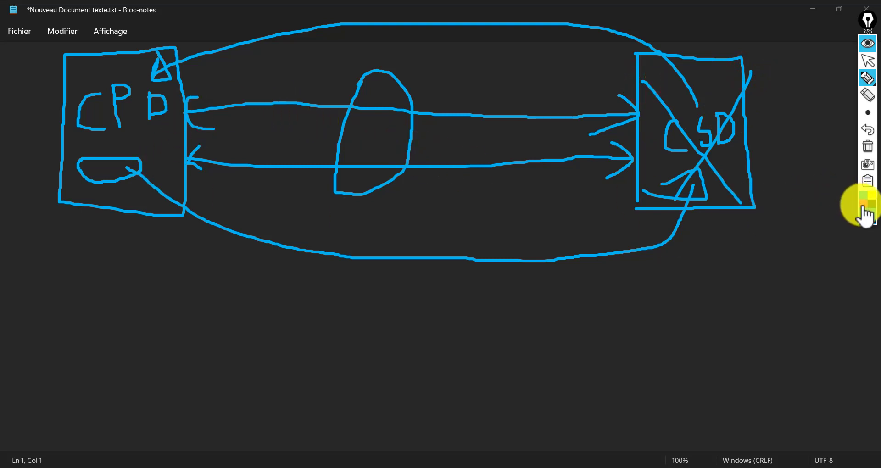
- Draw magenta X marks and circles over both the CSD box and the CPP box
drag(732, 92, 670, 190)
click(648, 72)
drag(690, 145, 716, 193)
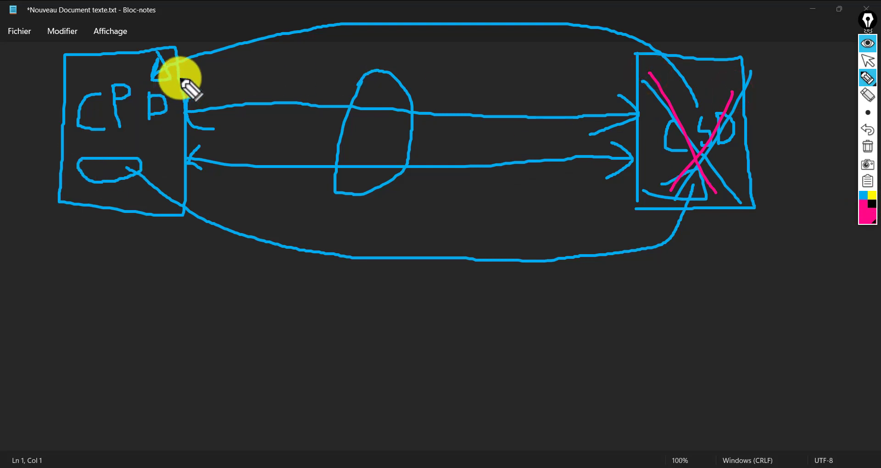
mouse_move(182, 55)
mouse_down()
mouse_move(91, 91)
mouse_move(156, 200)
mouse_move(173, 64)
mouse_up()
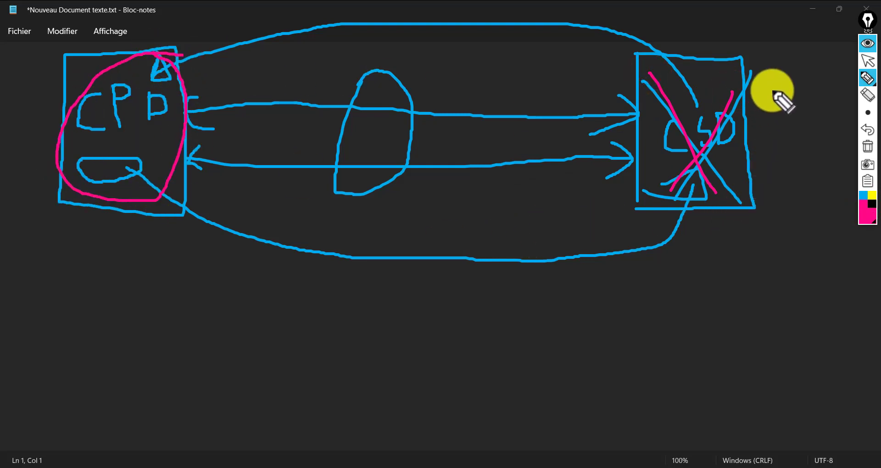
mouse_move(757, 61)
mouse_down()
mouse_move(696, 53)
mouse_move(612, 185)
mouse_move(734, 232)
mouse_move(757, 82)
mouse_move(745, 65)
mouse_up()
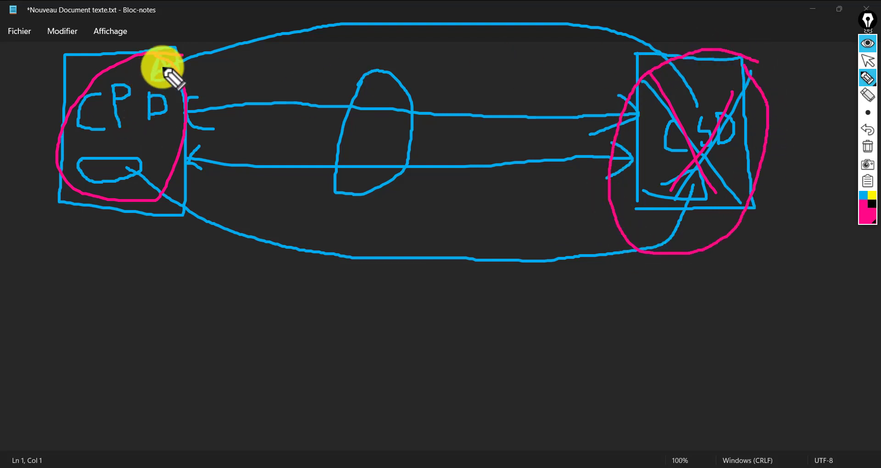
drag(162, 66, 112, 152)
drag(90, 82, 157, 181)
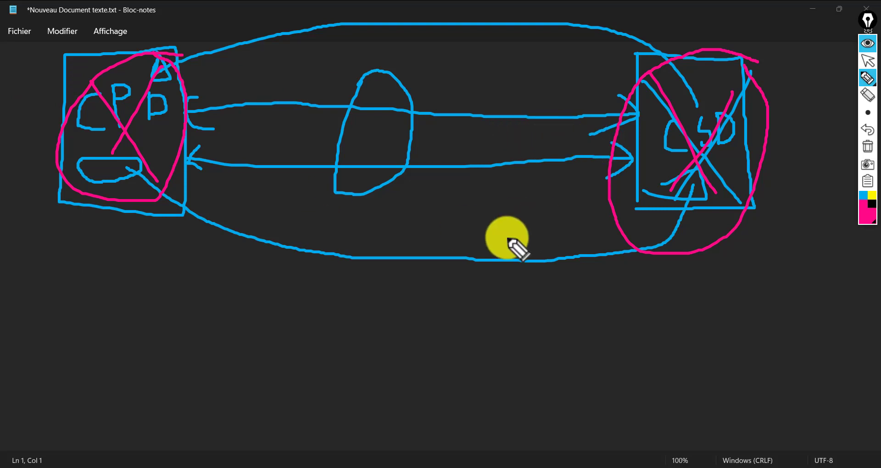
- Switch Epic Pen back to the cursor tool and erase all the CPD/CSD ink
click(867, 78)
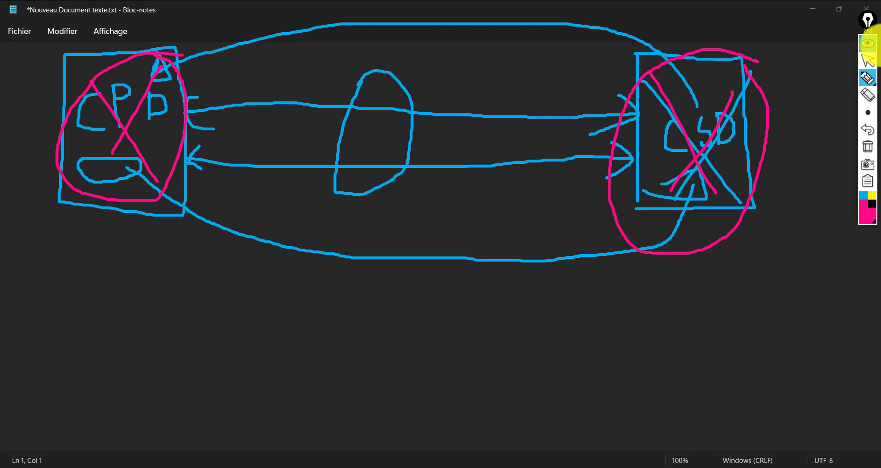
click(873, 47)
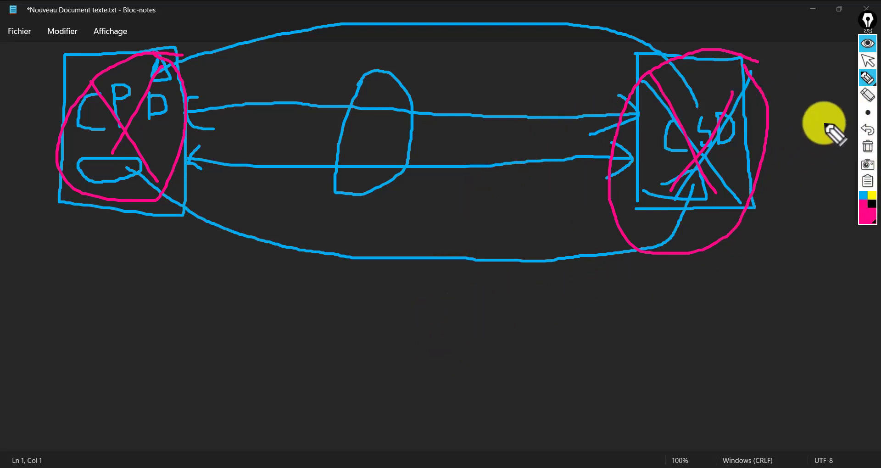
click(868, 61)
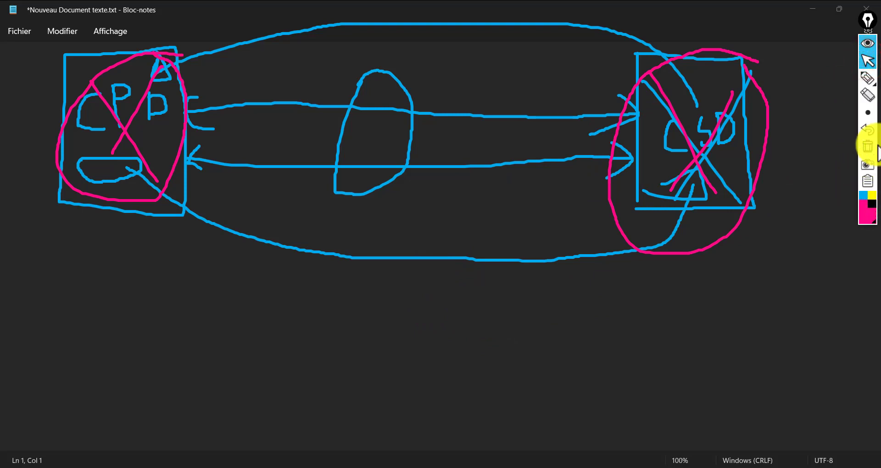
click(869, 146)
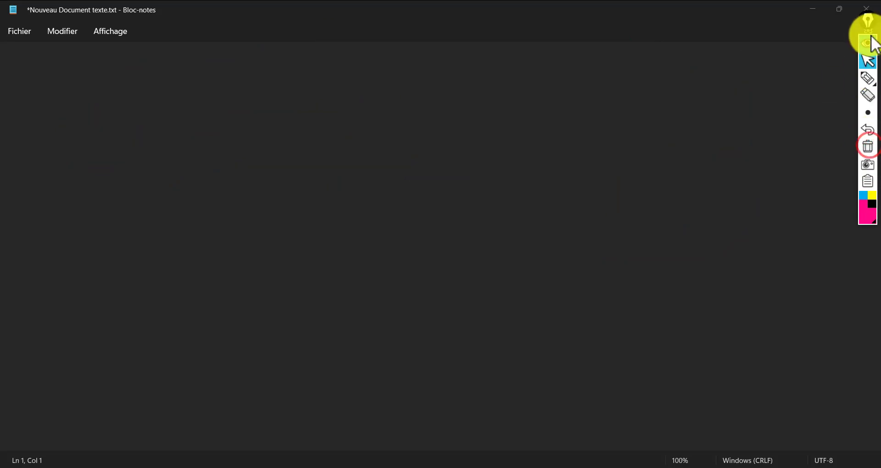
- Collapse the Epic Pen tools, minimize Notepad and start the CSD node in GNS3
click(869, 40)
click(811, 3)
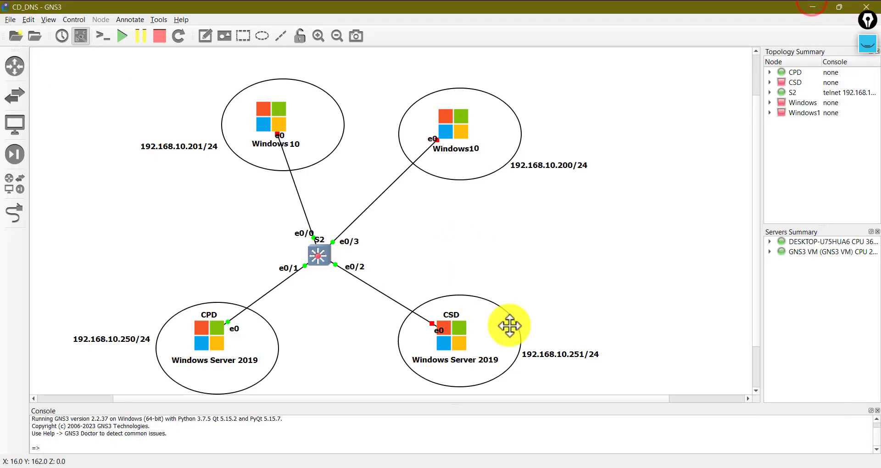
click(580, 239)
right_click(460, 342)
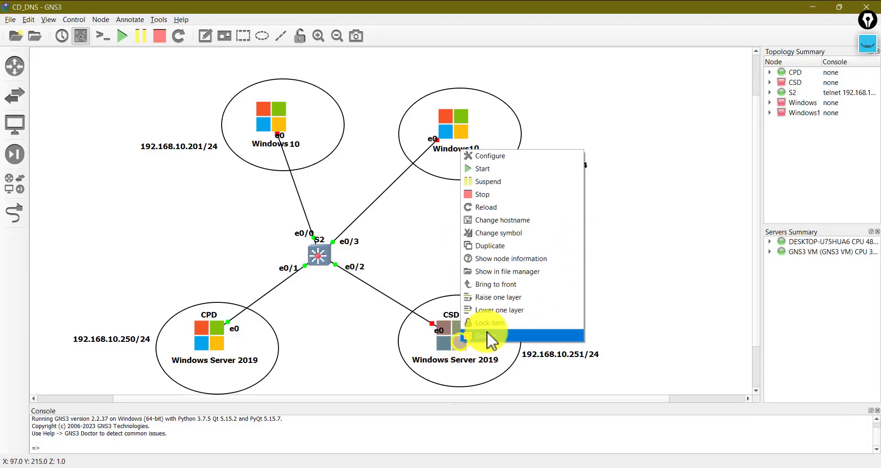
click(516, 170)
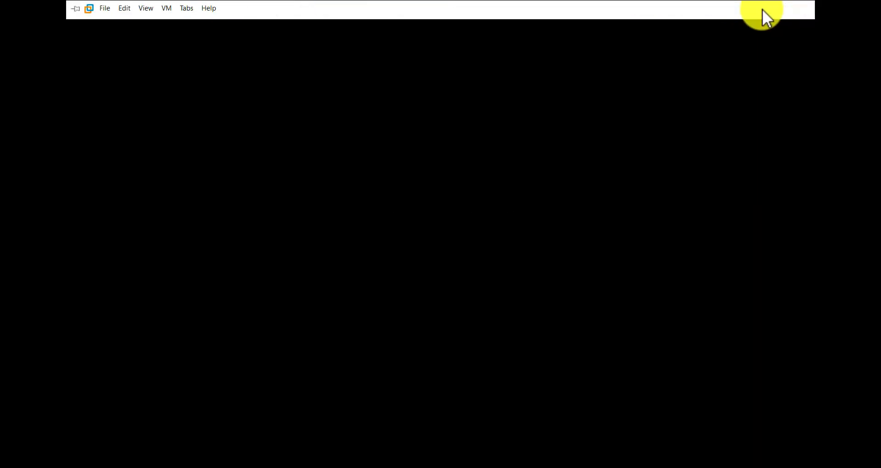
- Minimize the booting CSD VM window and restore the blank Notepad document
click(765, 11)
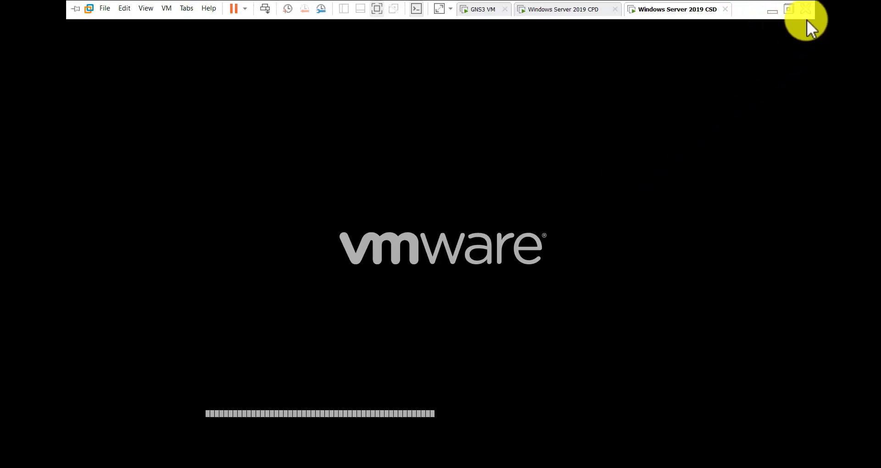
click(771, 10)
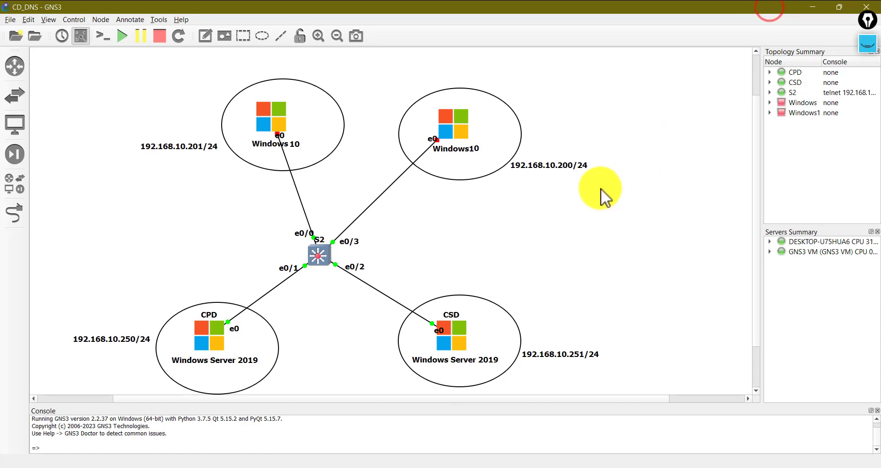
click(679, 463)
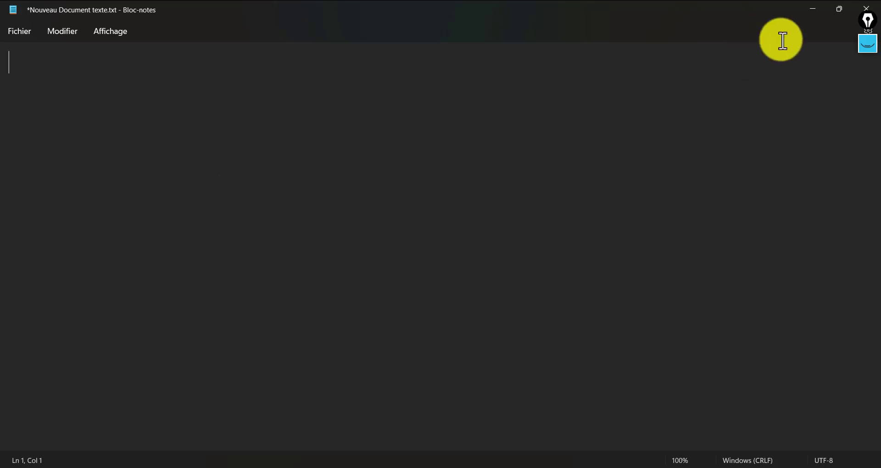
- With the Epic Pen pen, draw two magenta boxes, one on the left and one on the right
click(871, 51)
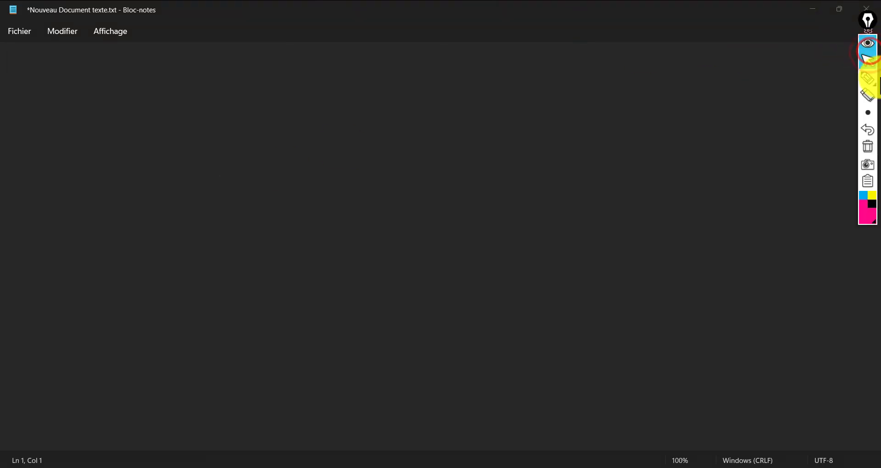
mouse_move(867, 85)
click(836, 80)
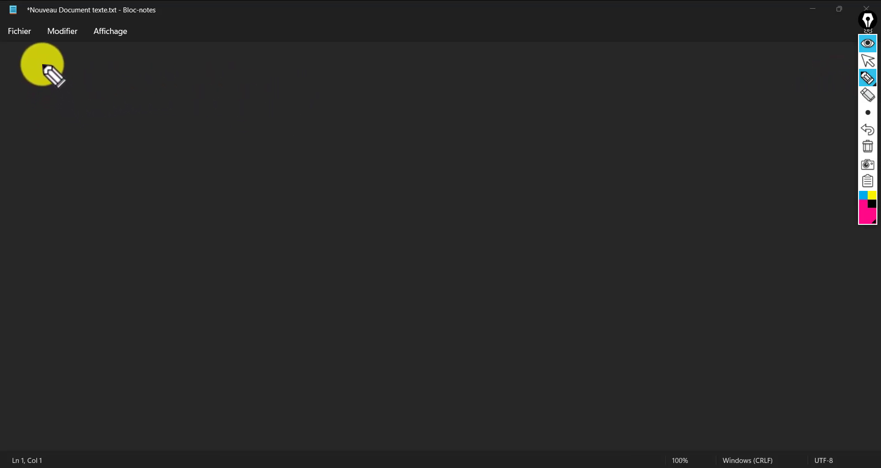
mouse_move(43, 62)
mouse_down()
mouse_move(43, 175)
mouse_move(65, 220)
mouse_move(171, 171)
mouse_up()
mouse_move(178, 133)
mouse_down()
mouse_move(181, 44)
mouse_move(60, 46)
mouse_move(37, 57)
mouse_move(43, 77)
mouse_up()
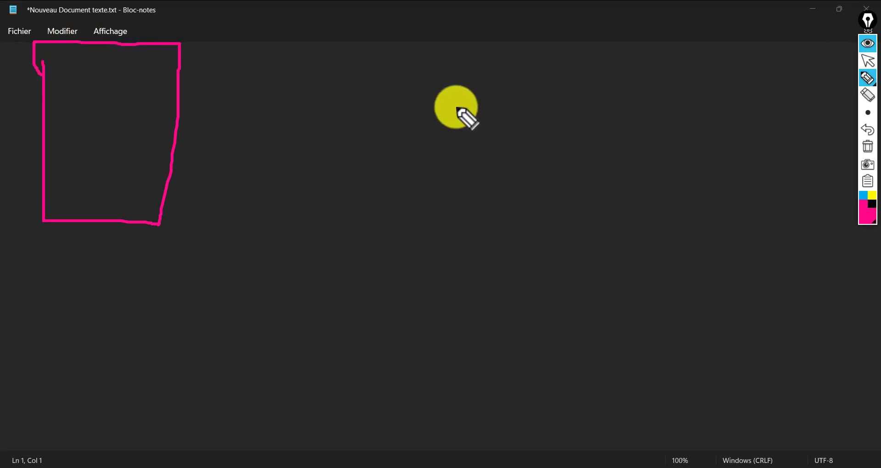
drag(664, 46, 663, 195)
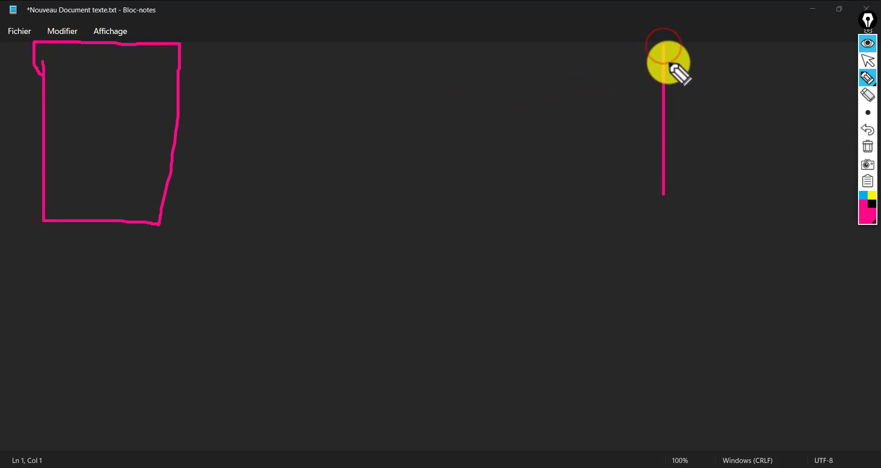
mouse_move(664, 45)
mouse_down()
mouse_move(756, 44)
mouse_move(757, 186)
mouse_move(654, 194)
mouse_up()
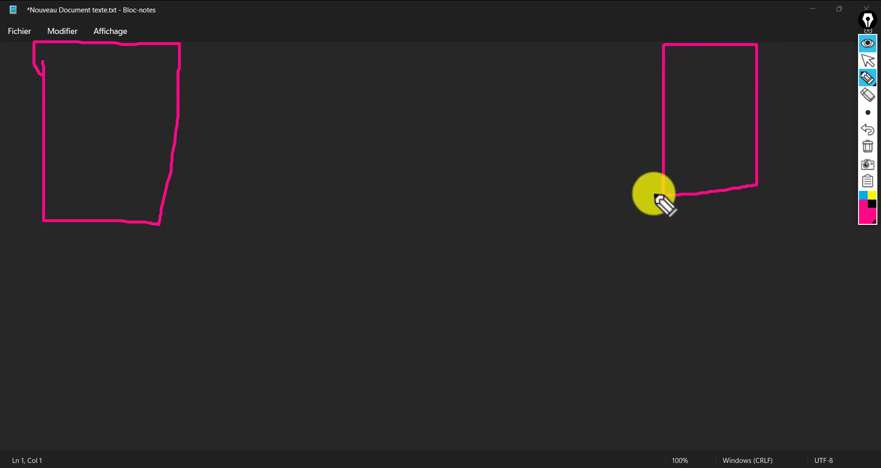
- Label the left box CPD and the right box CSD
mouse_move(75, 95)
mouse_down()
mouse_move(83, 124)
mouse_move(96, 104)
mouse_move(110, 104)
mouse_move(124, 126)
mouse_up()
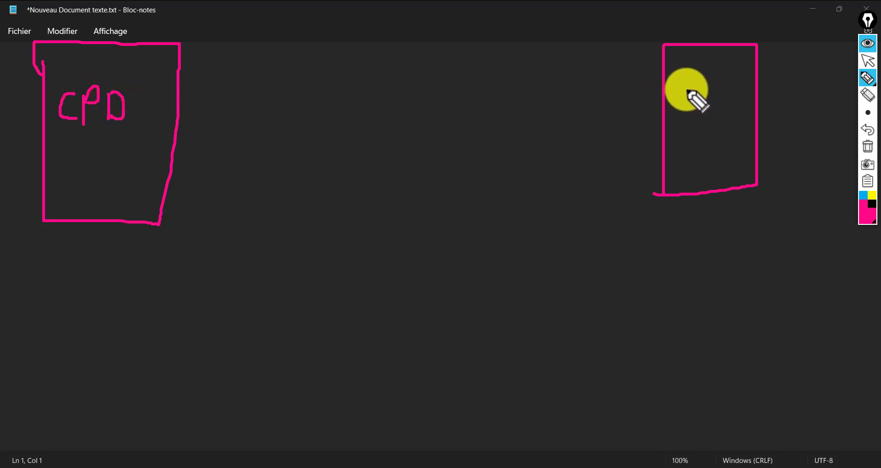
mouse_move(683, 88)
mouse_down()
mouse_move(673, 92)
mouse_move(695, 117)
mouse_up()
drag(703, 83, 695, 113)
mouse_move(720, 82)
mouse_down()
mouse_move(717, 94)
mouse_move(732, 108)
mouse_move(725, 82)
mouse_up()
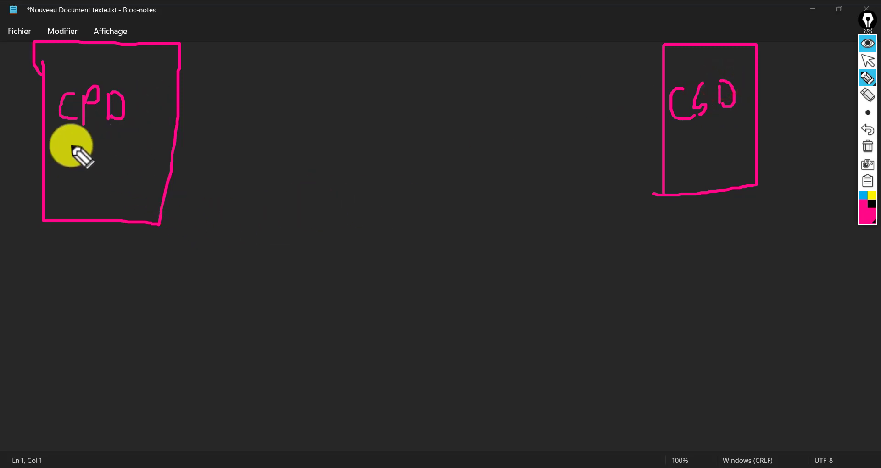
- Annotate the CPD box with 1, M and P, and draw an arrow from CSD to CPD
drag(72, 141, 72, 155)
drag(54, 130, 111, 135)
drag(54, 161, 91, 161)
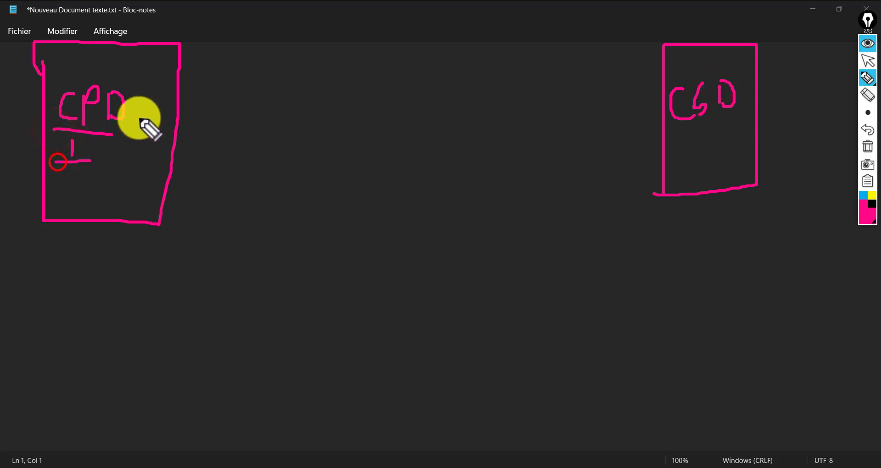
drag(140, 114, 142, 134)
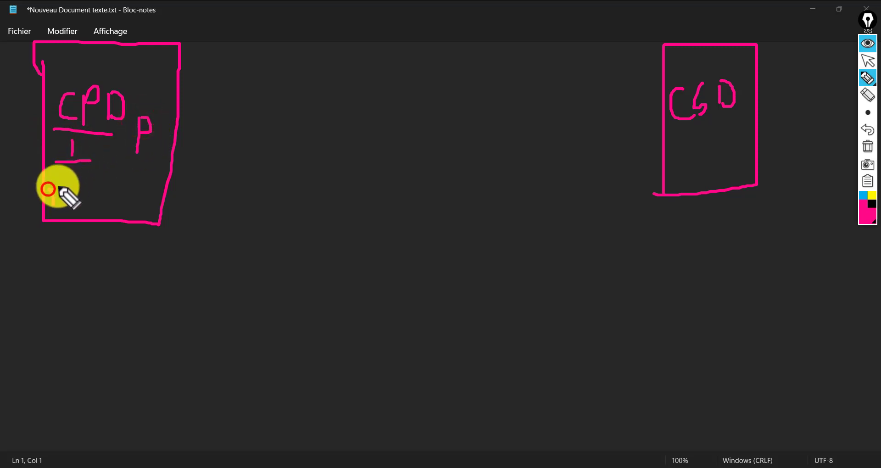
mouse_move(49, 187)
mouse_down()
mouse_move(71, 188)
mouse_move(92, 204)
mouse_up()
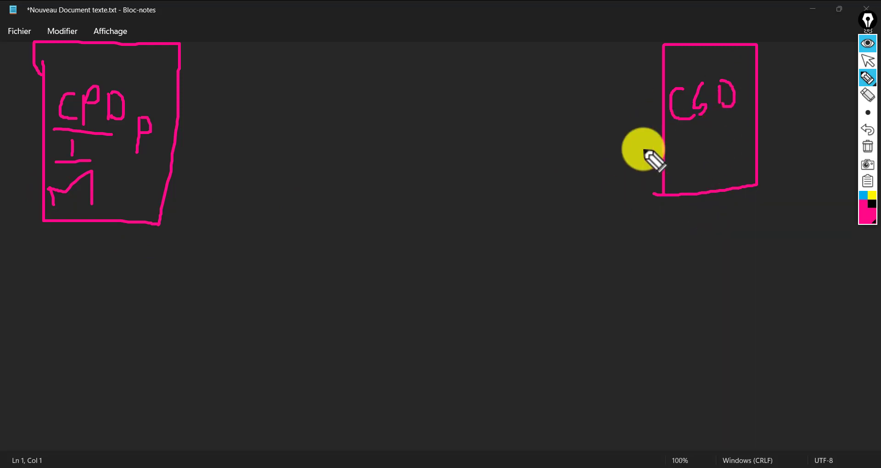
mouse_move(662, 111)
mouse_down()
mouse_move(179, 127)
mouse_move(211, 133)
mouse_move(198, 112)
mouse_up()
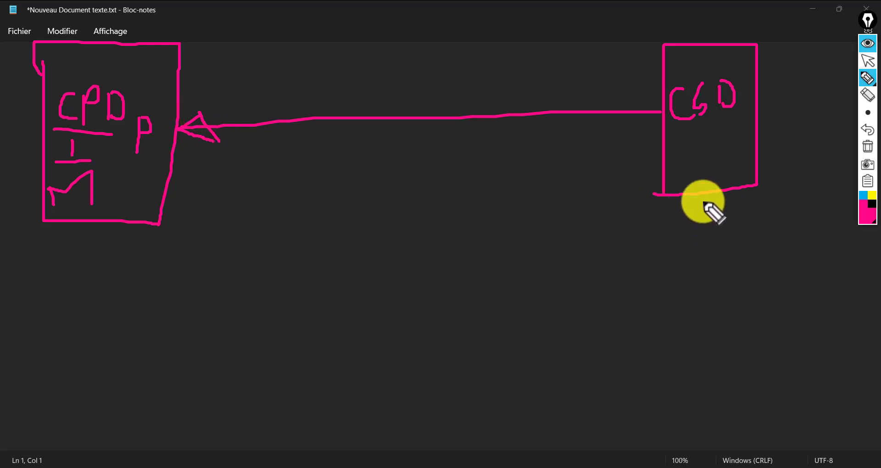
- Draw a branch with 'P CPD' under the CSD box, then clear all drawings
drag(703, 202, 694, 280)
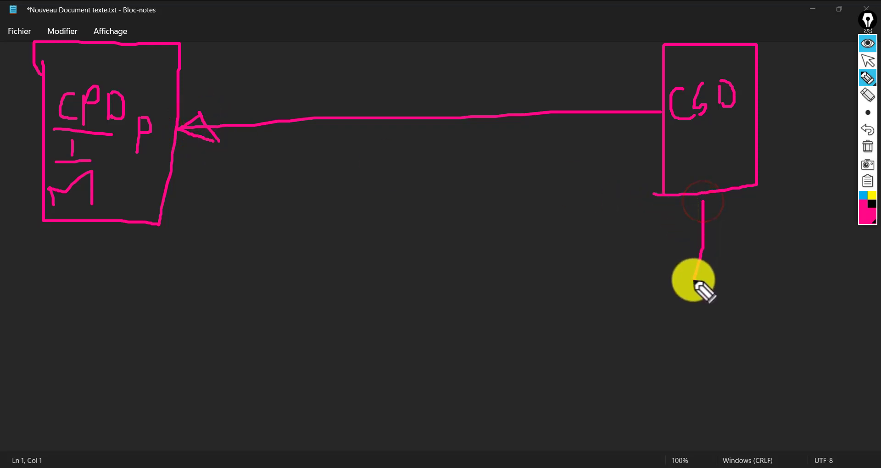
drag(701, 244, 715, 281)
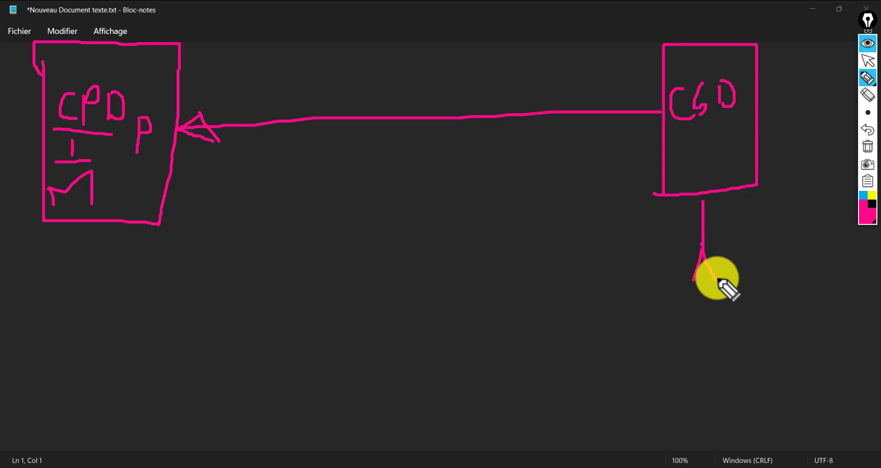
mouse_move(718, 282)
mouse_down()
mouse_move(675, 322)
mouse_move(709, 289)
mouse_up()
mouse_move(658, 327)
mouse_down()
mouse_move(726, 308)
mouse_move(737, 269)
mouse_move(752, 291)
mouse_move(732, 295)
mouse_up()
mouse_move(795, 279)
mouse_down()
mouse_move(780, 308)
mouse_move(822, 286)
mouse_move(847, 297)
mouse_move(833, 306)
mouse_up()
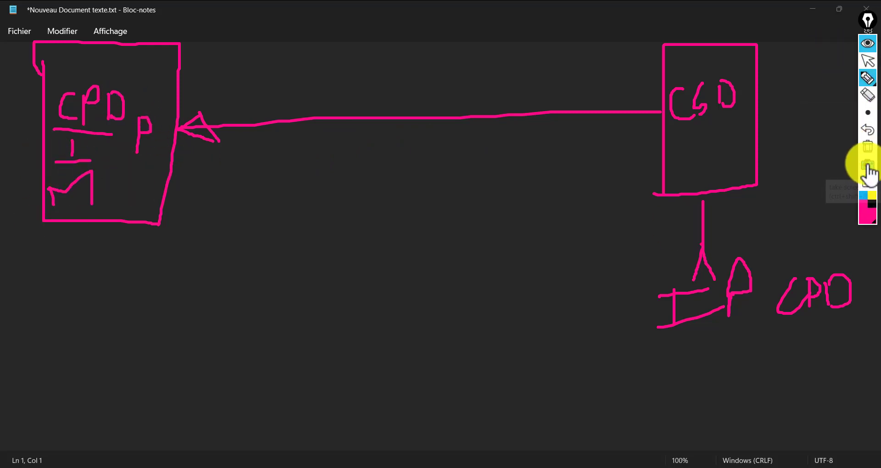
click(867, 146)
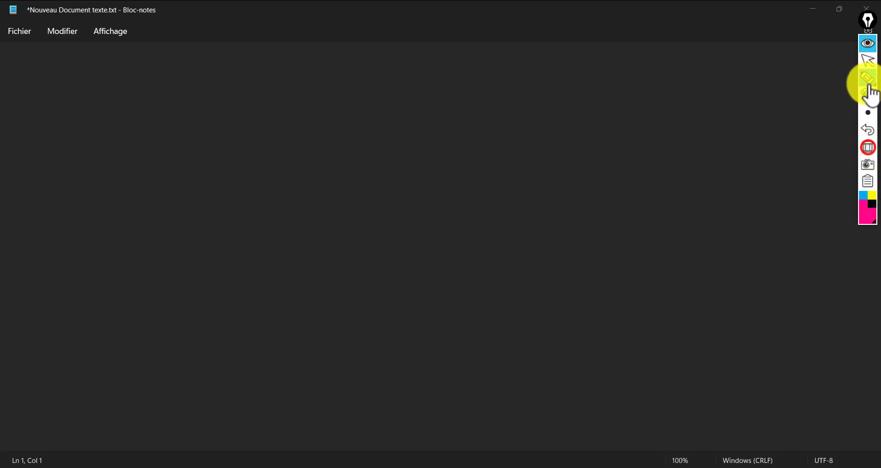
- Collapse Epic Pen, minimize Notepad and bring up the Windows Server 2019 CSD VM console
click(868, 46)
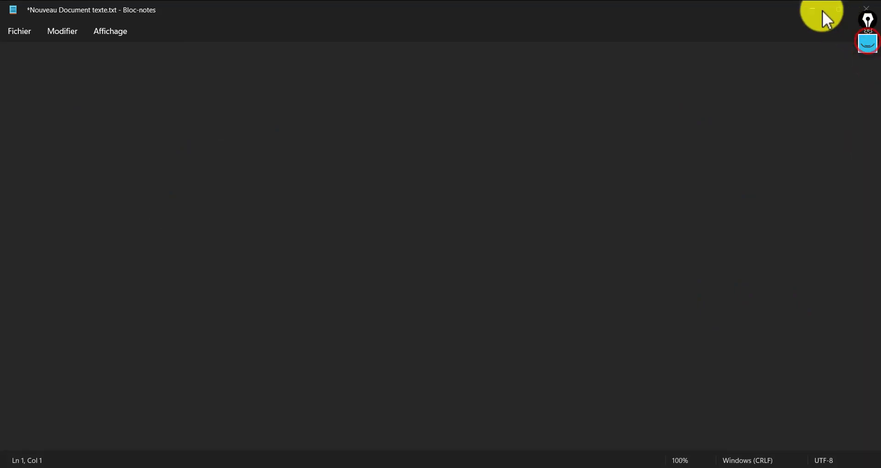
click(823, 10)
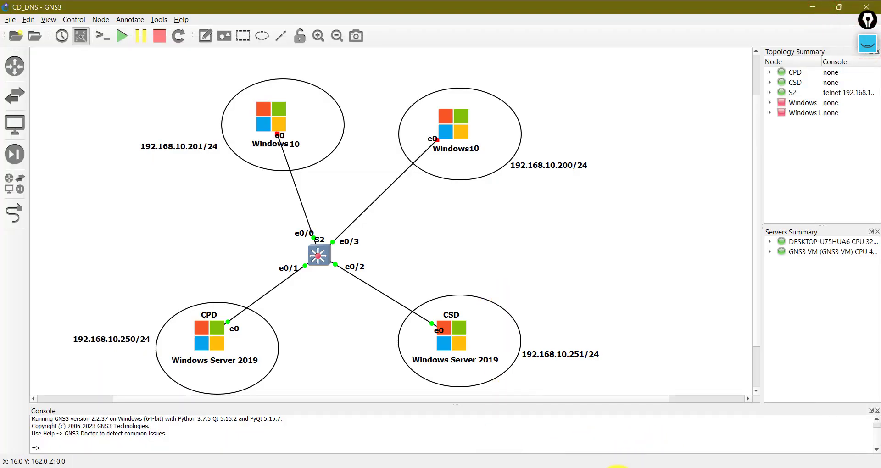
click(598, 467)
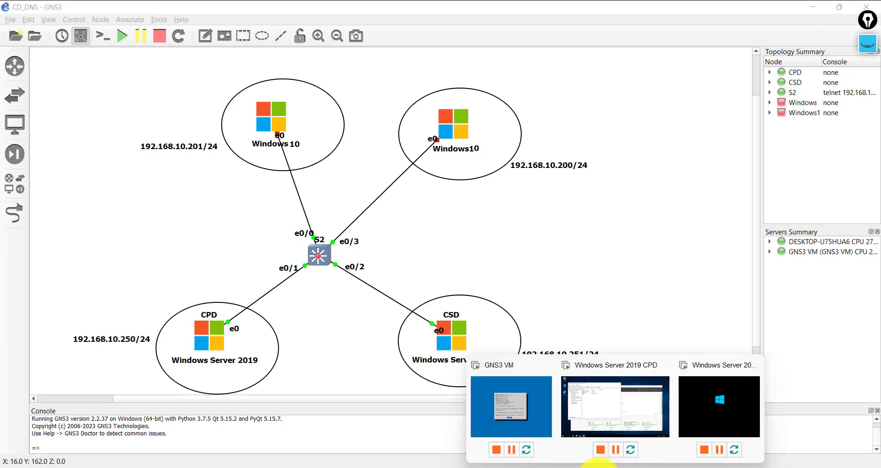
click(716, 402)
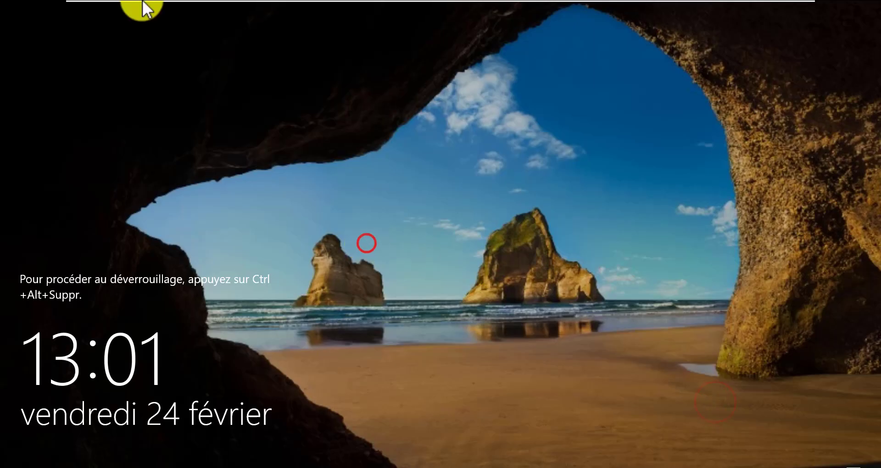
- Sign in to the CSD VM as Administrateur using Ctrl+Alt+Del and the account password
mouse_move(153, 2)
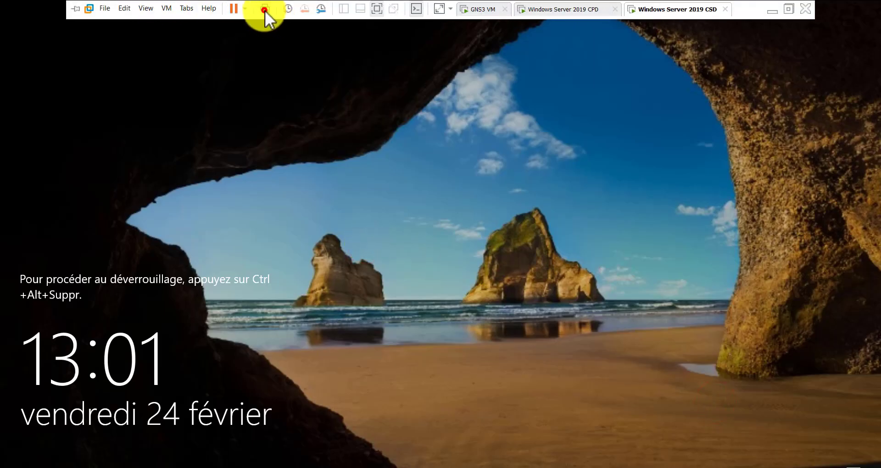
click(265, 10)
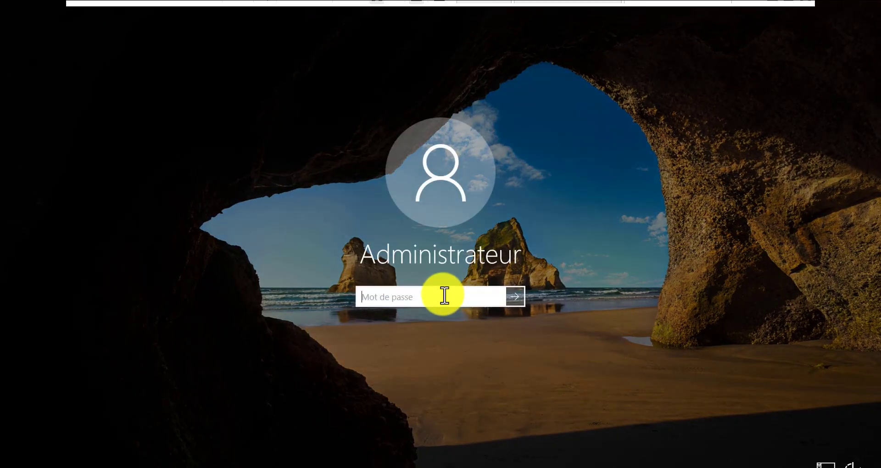
click(444, 295)
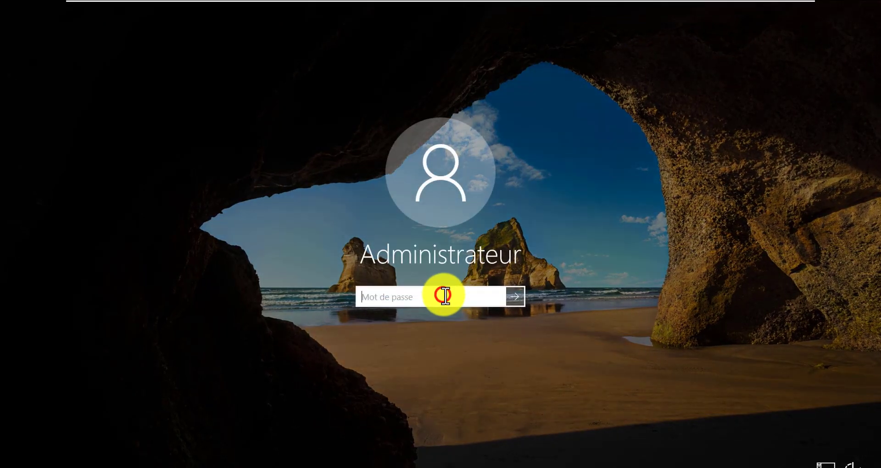
text(P)
key(Return)
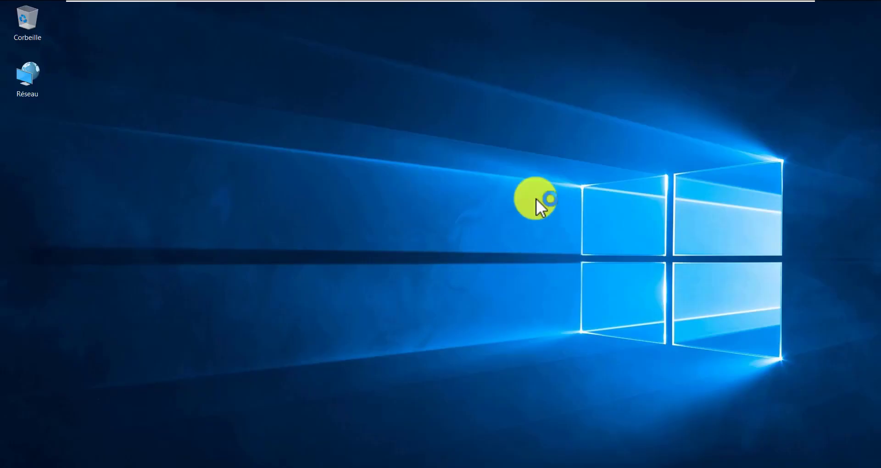
- Refresh the desktop, dismiss the Windows Admin Center notice, and move Server Manager up
click(565, 92)
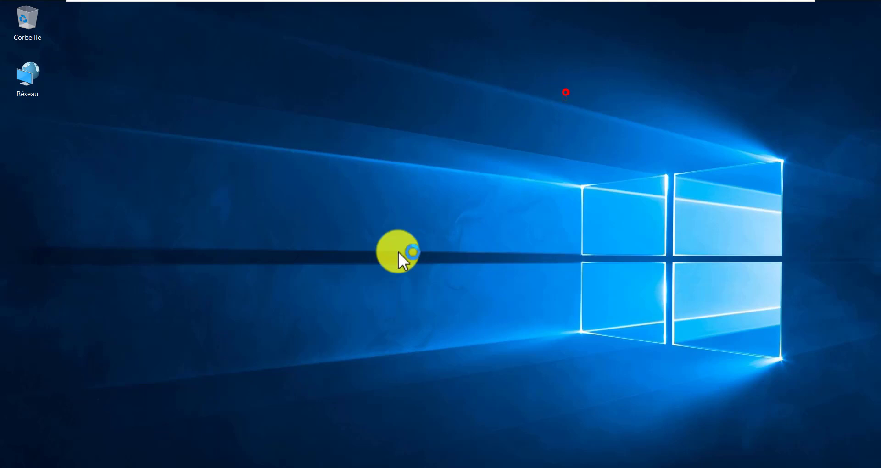
right_click(263, 233)
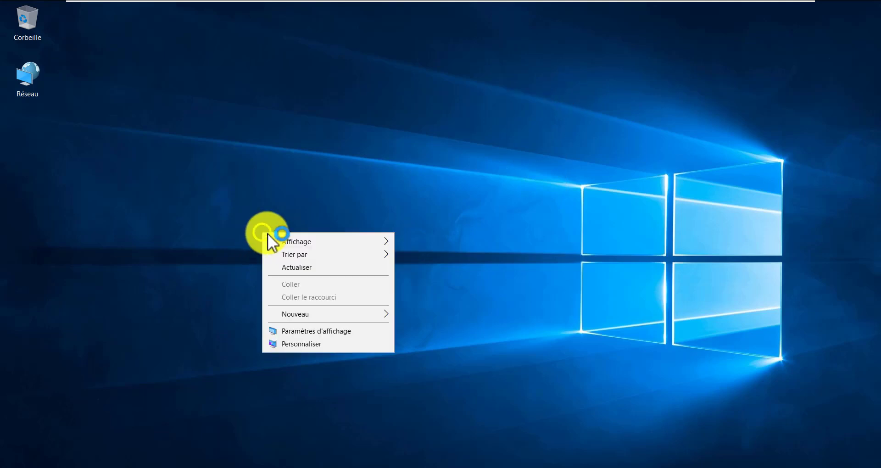
click(310, 268)
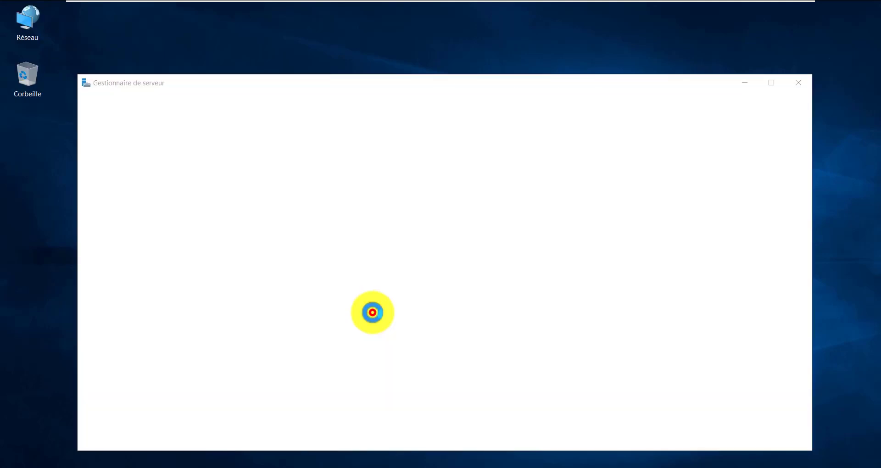
click(373, 313)
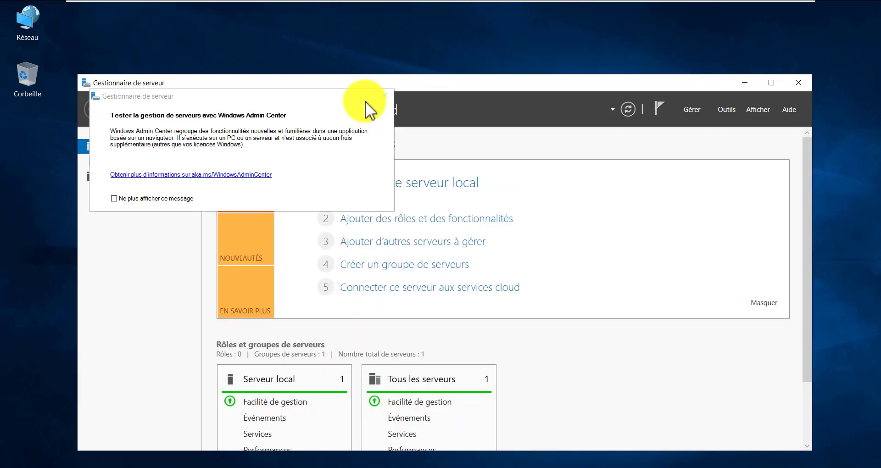
click(384, 96)
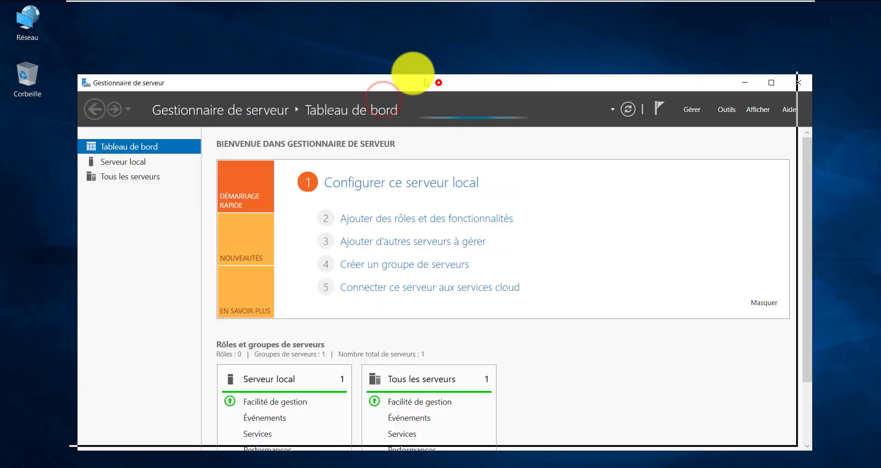
drag(435, 84, 439, 61)
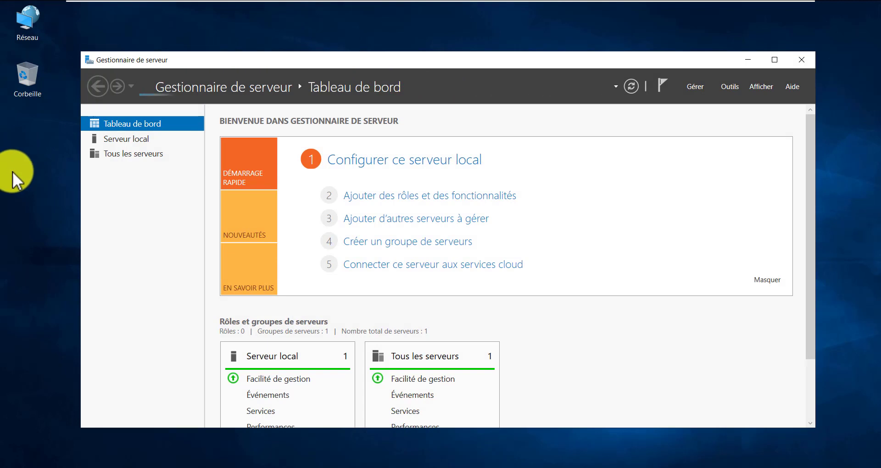
- Open the Ethernet0 2 adapter's TCP/IPv4 properties from Network and Sharing Center
right_click(31, 7)
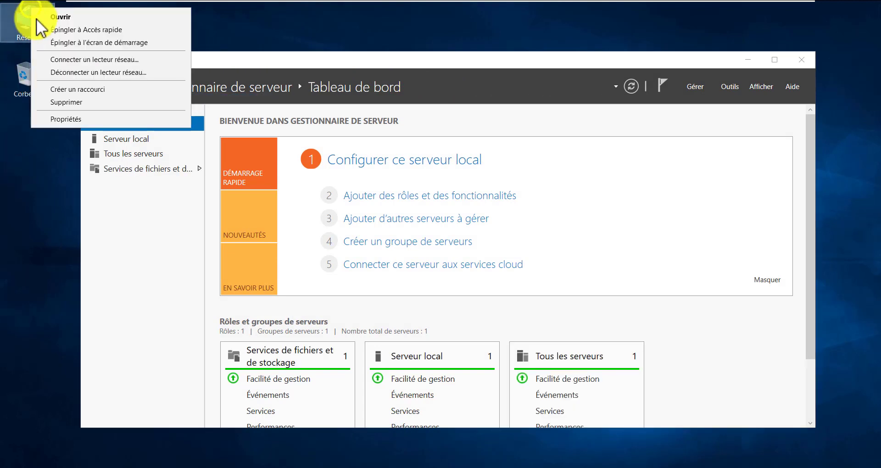
click(51, 122)
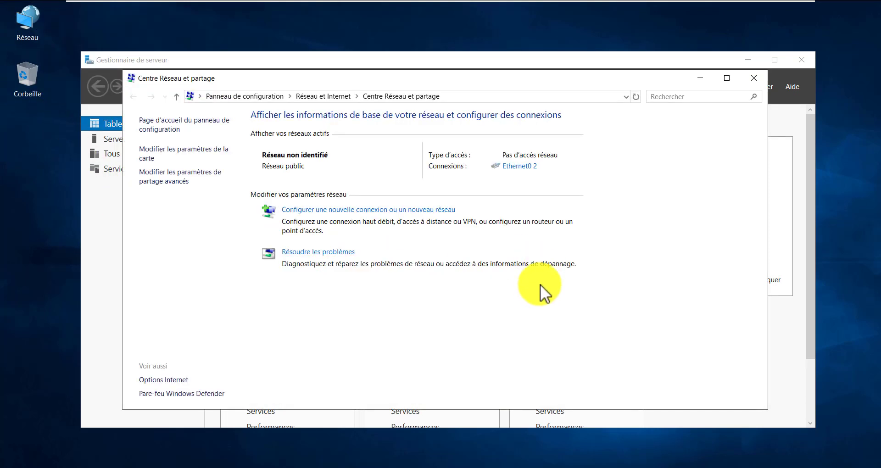
click(527, 166)
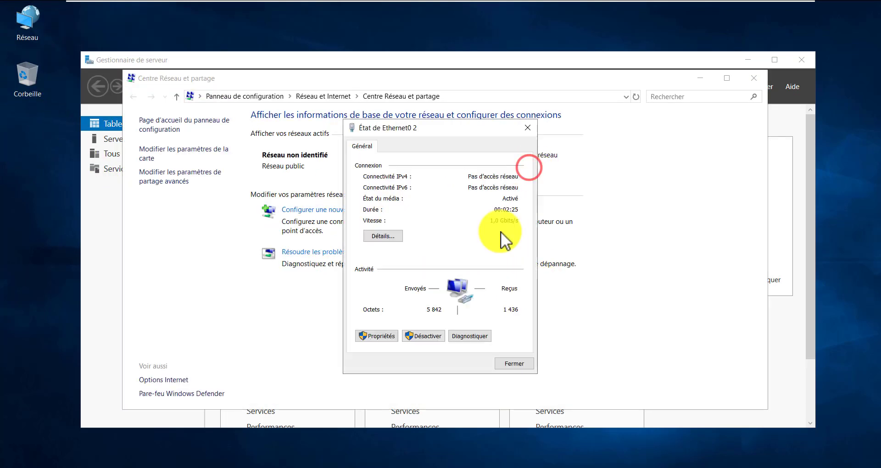
click(392, 341)
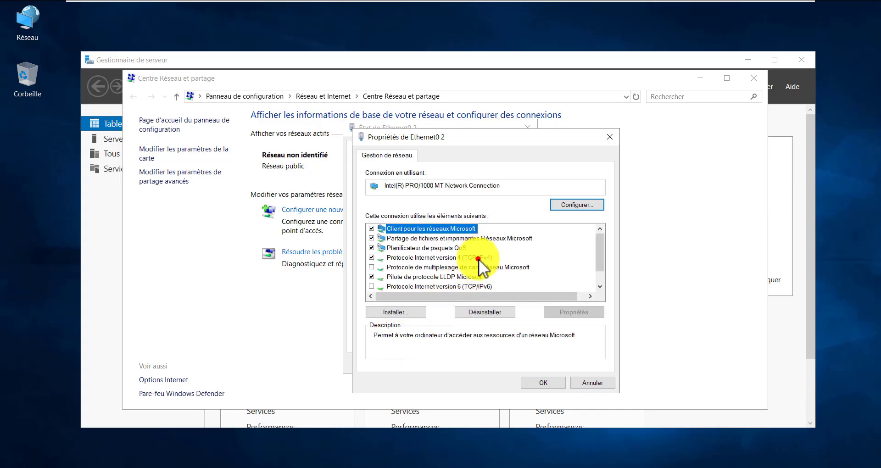
double_click(478, 259)
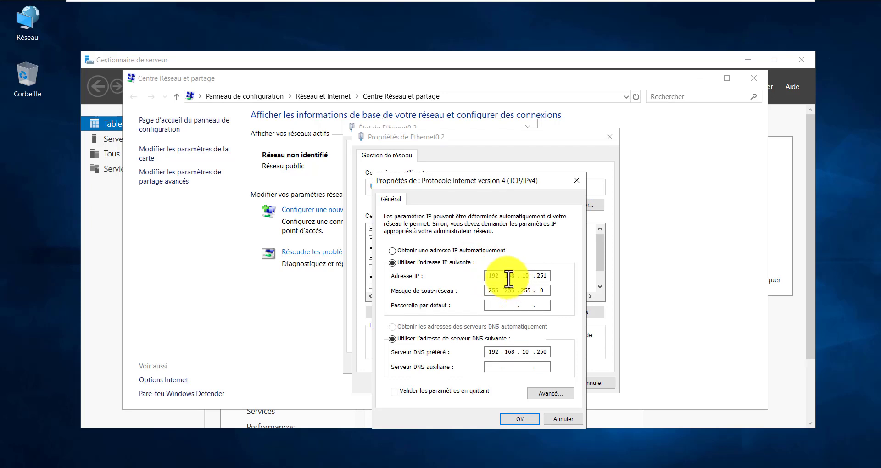
- Check IP 192.168.10.251, mask 255.255.255.0 and preferred DNS 192.168.10.250
double_click(487, 277)
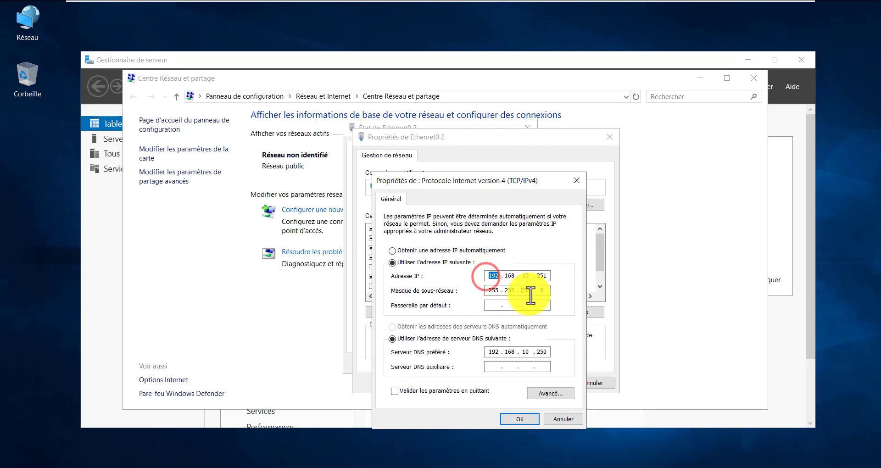
double_click(490, 291)
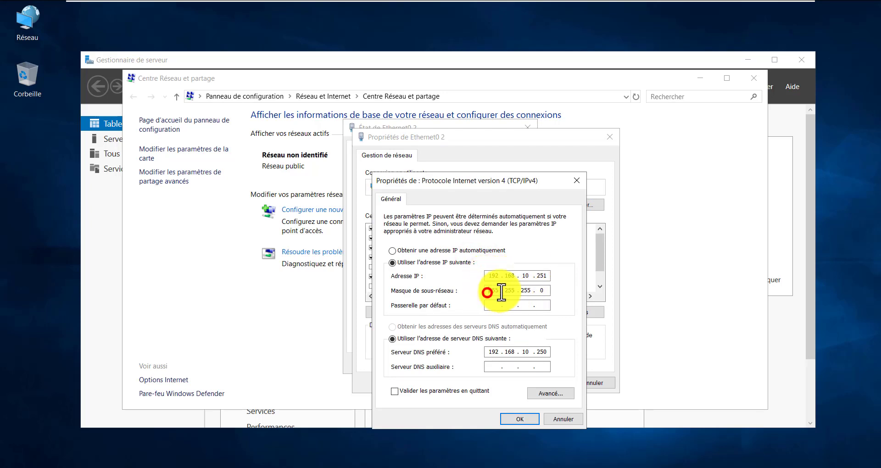
click(540, 289)
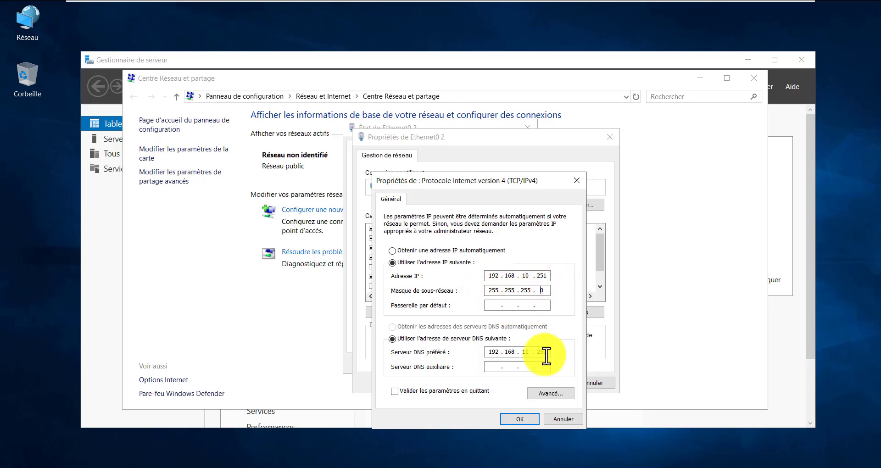
click(430, 356)
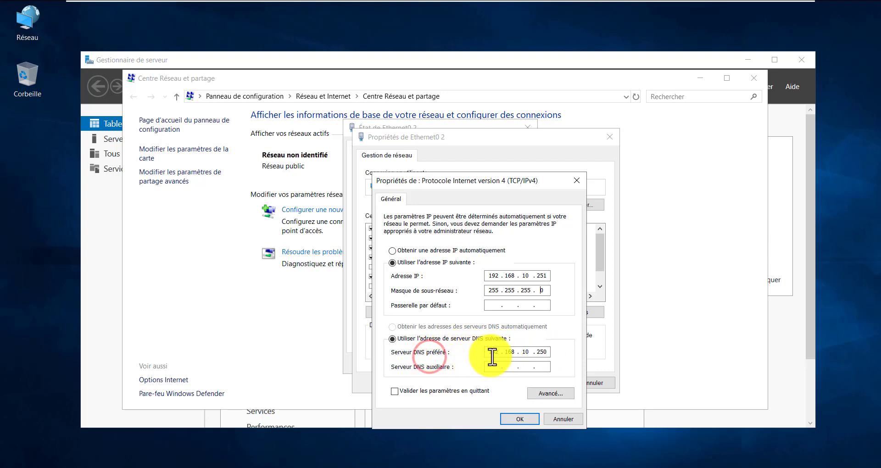
drag(492, 349, 549, 348)
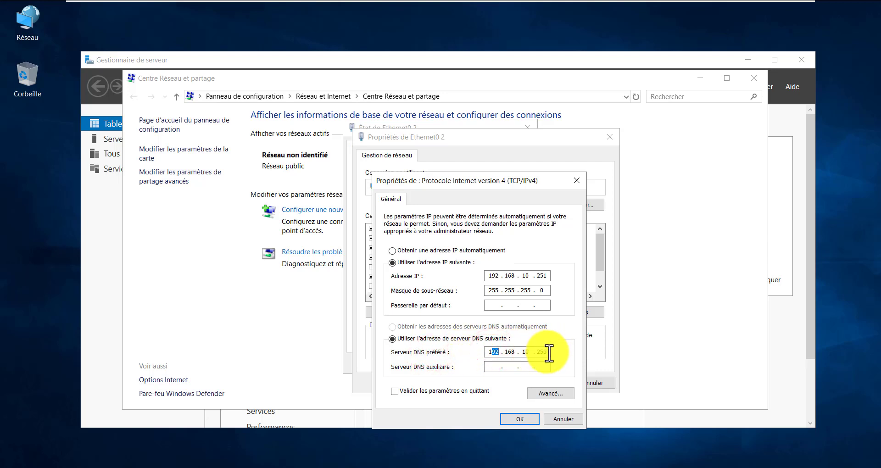
double_click(548, 353)
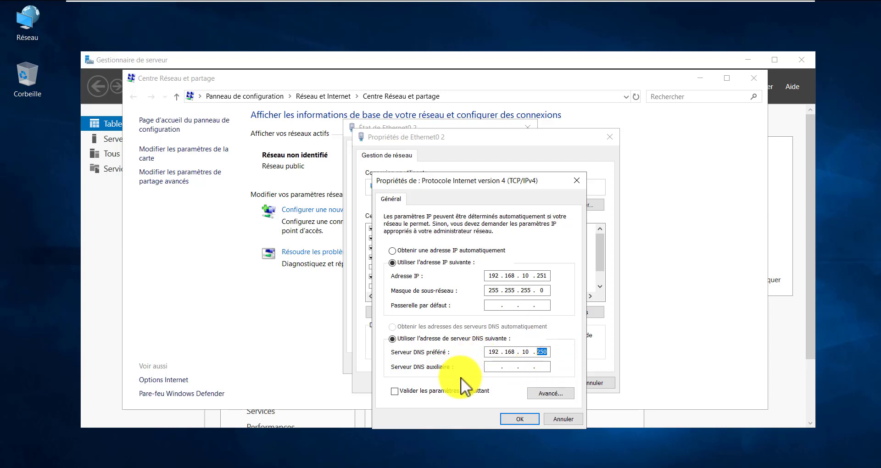
- Close the IPv4, adapter and Network and Sharing Center windows, and minimize Server Manager
click(520, 422)
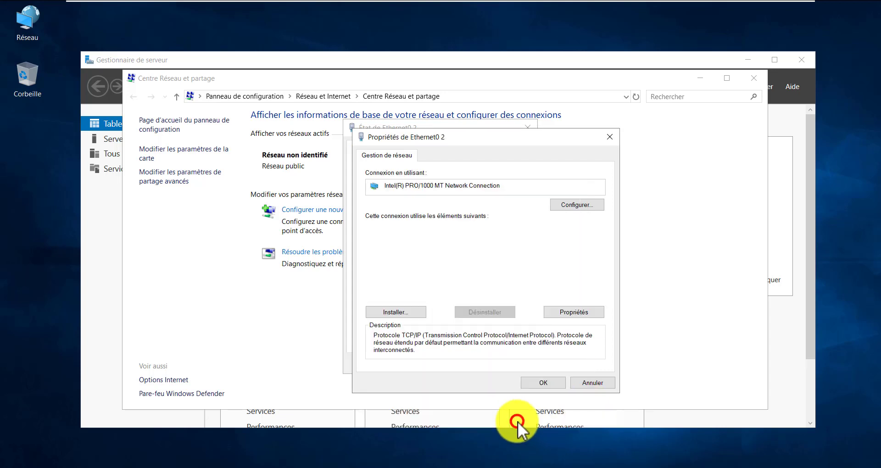
click(546, 381)
click(511, 364)
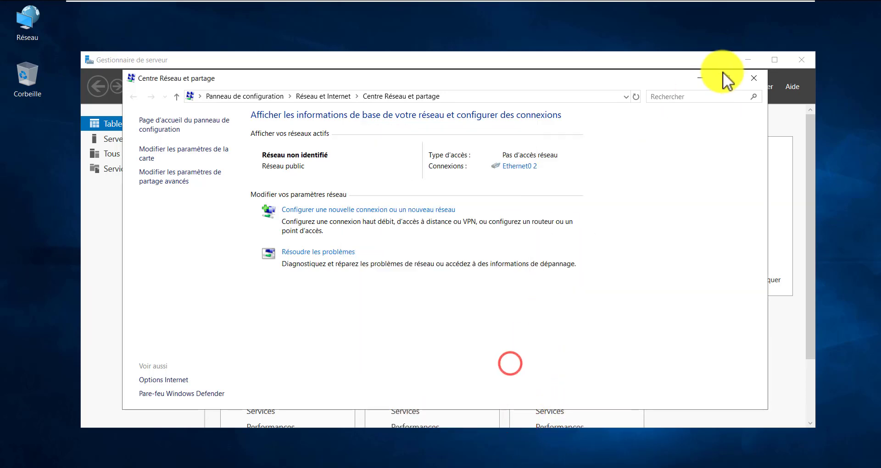
click(754, 77)
click(753, 60)
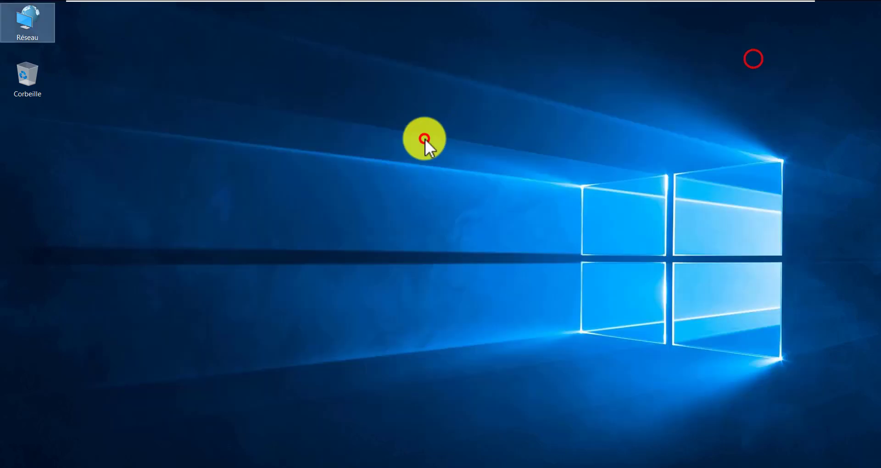
- Run cmd and ping 192.168.10.250
key(super+r)
key(Return)
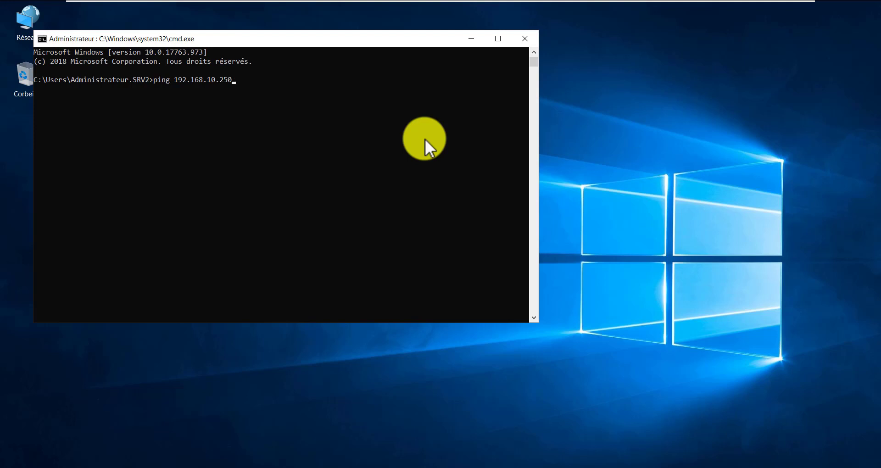
key(Return)
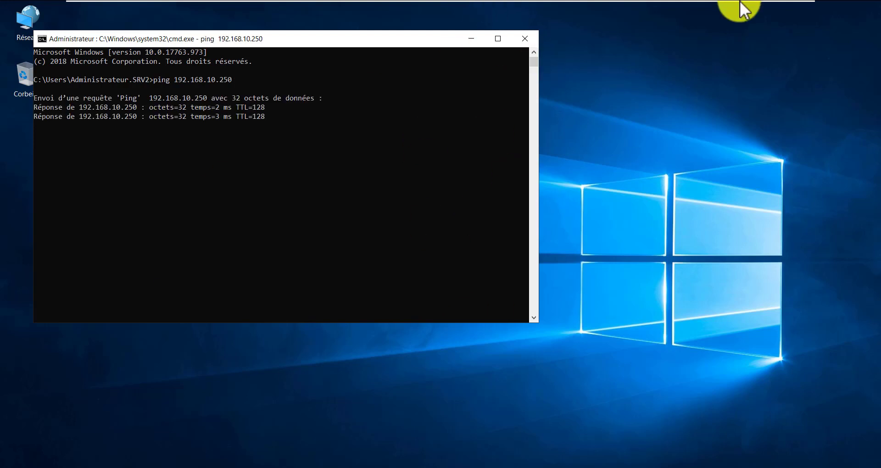
- Switch to the CPD VM and back to CSD, then minimize the command prompt
mouse_move(738, 6)
click(568, 8)
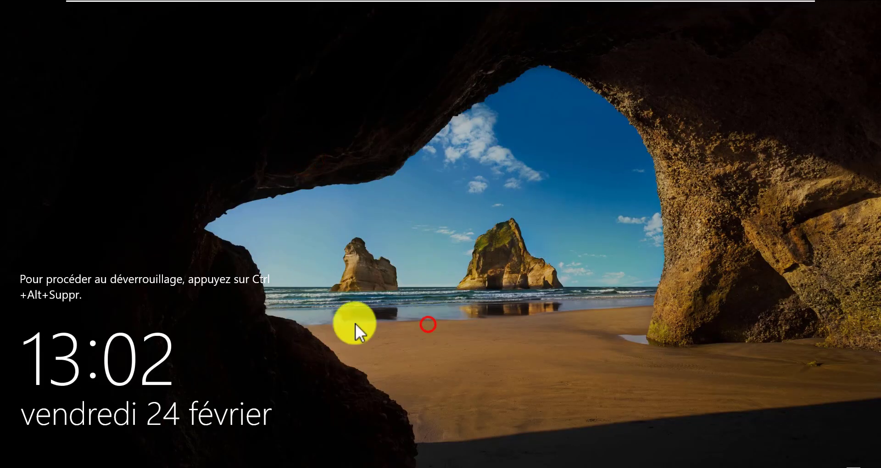
mouse_move(595, 7)
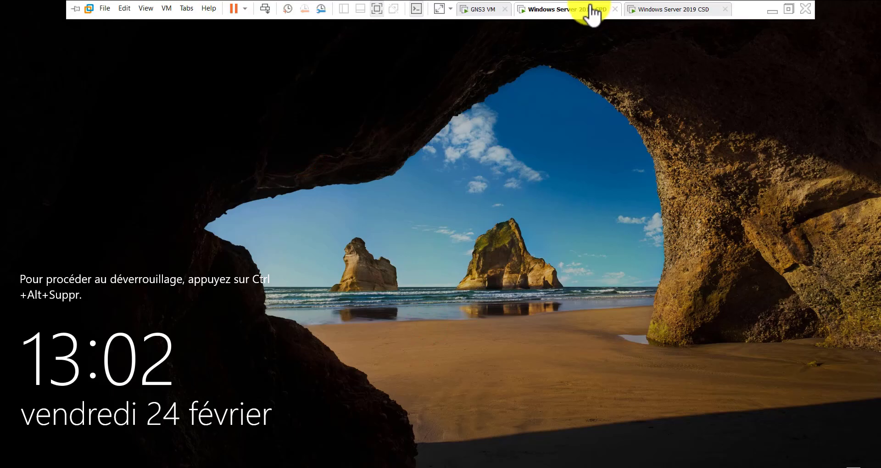
click(665, 9)
click(473, 223)
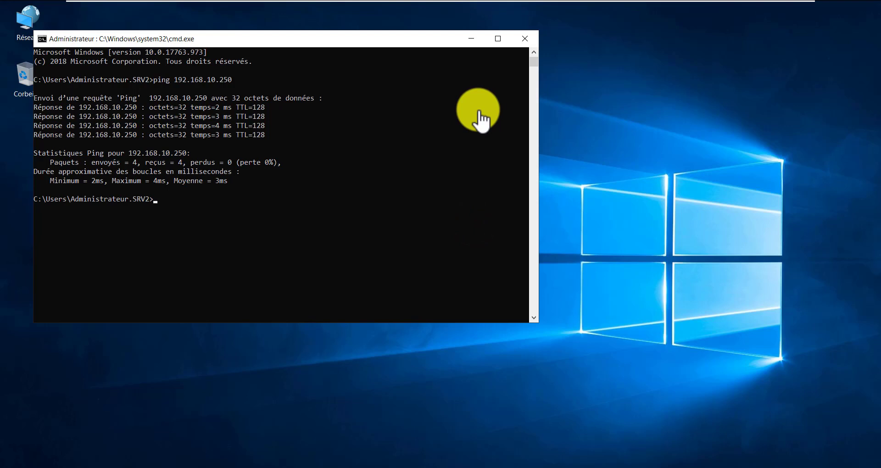
click(471, 37)
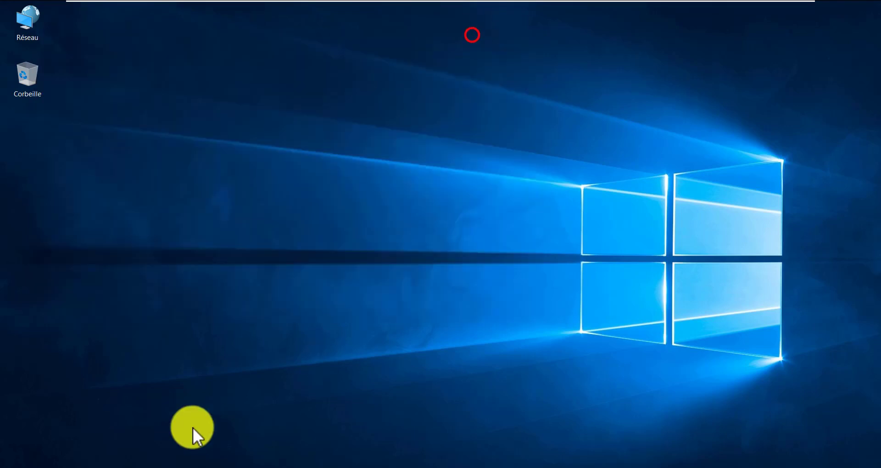
- Restore Server Manager and start Add Roles and Features as a role-based installation, reaching server selection
click(147, 466)
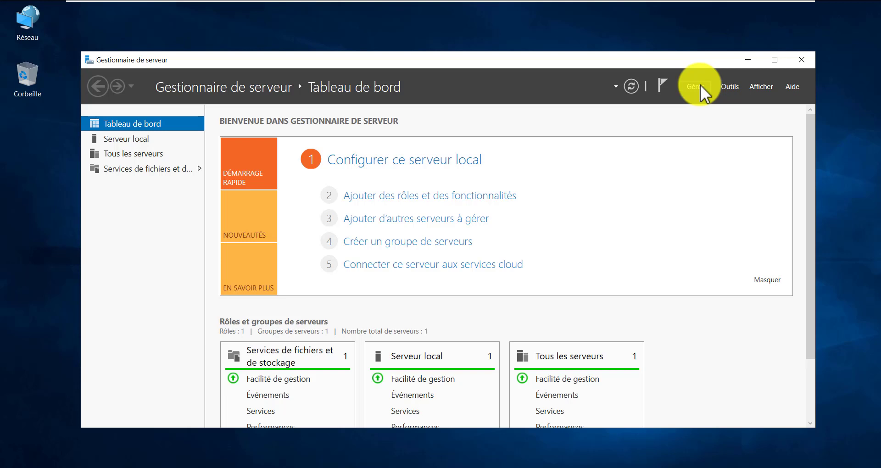
click(699, 86)
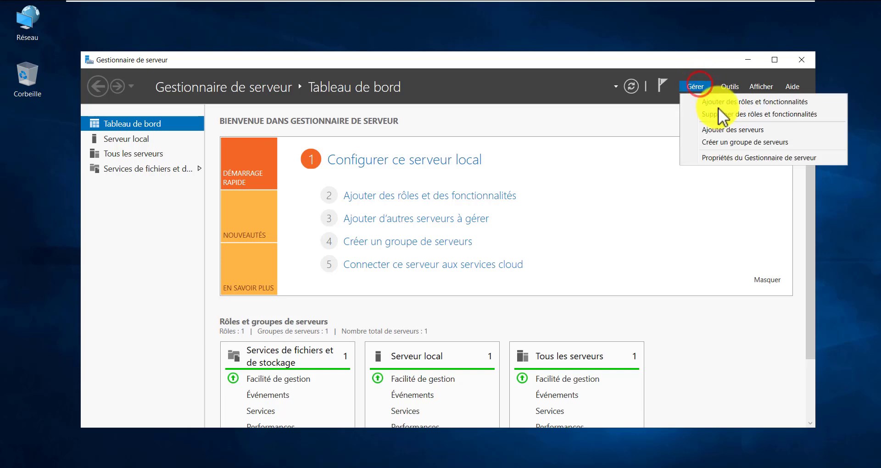
click(731, 101)
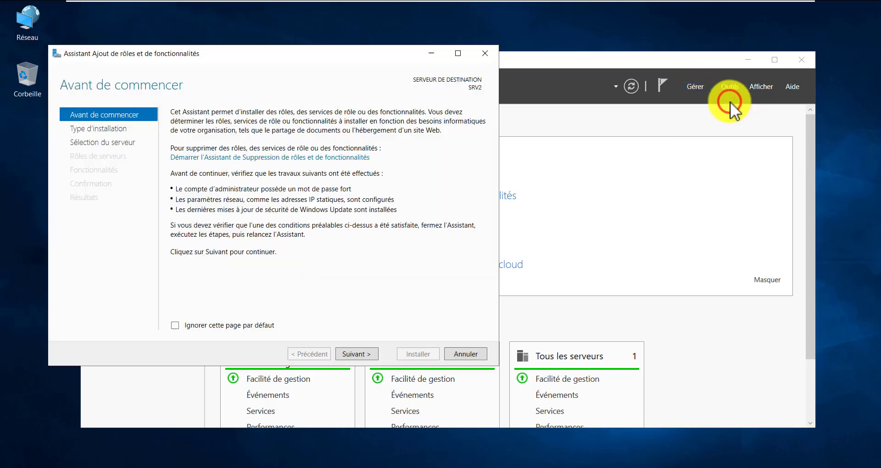
click(359, 354)
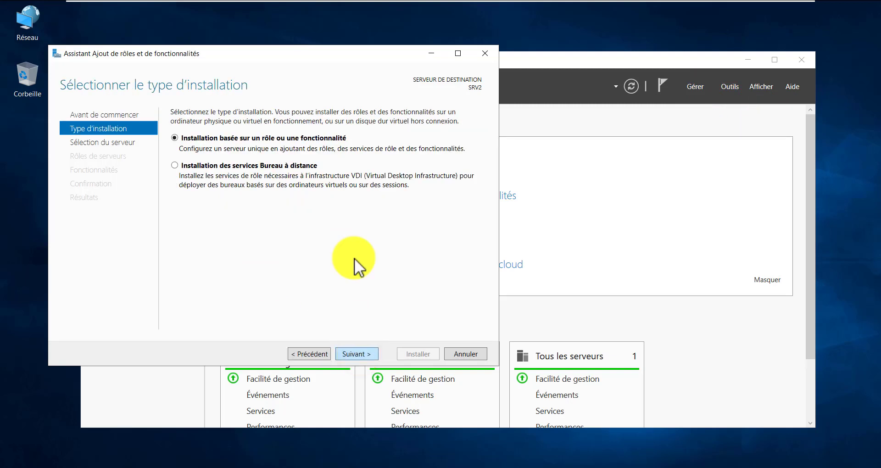
click(219, 142)
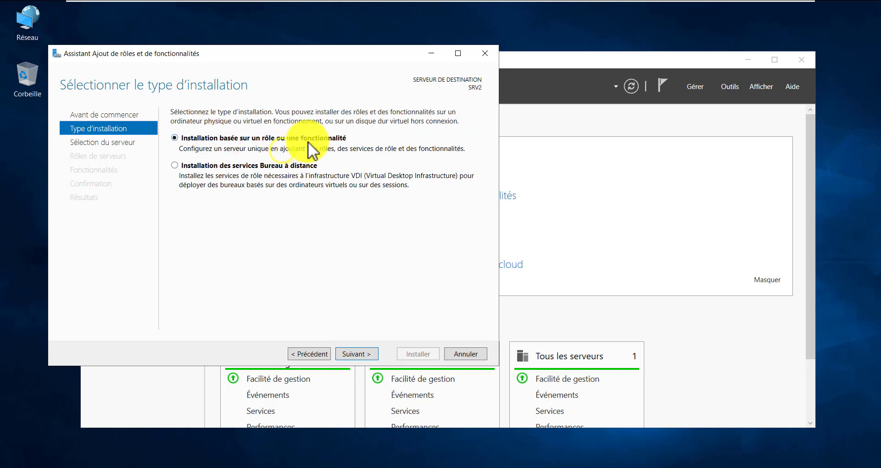
click(356, 353)
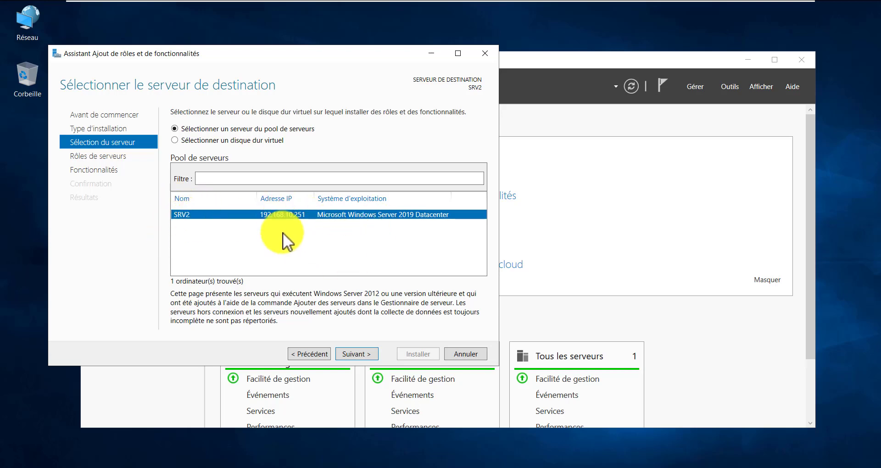
- Select the Services AD DS role with its management features and start the installation
click(346, 352)
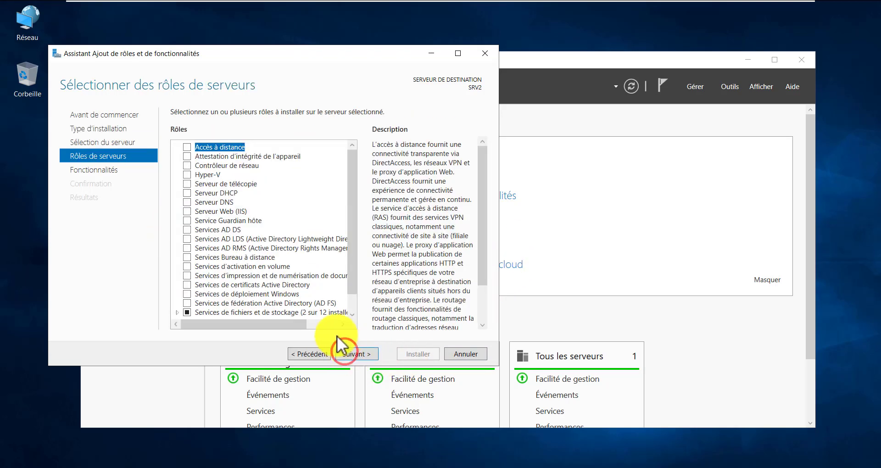
scroll(232, 235, down, 2)
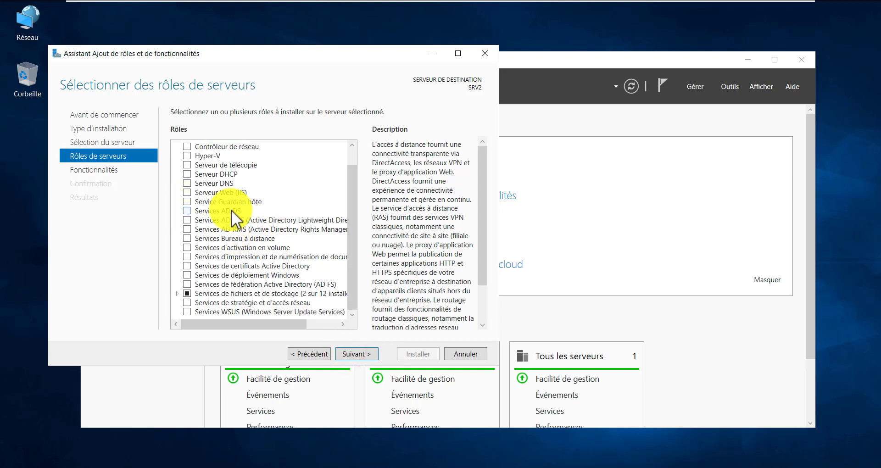
click(188, 212)
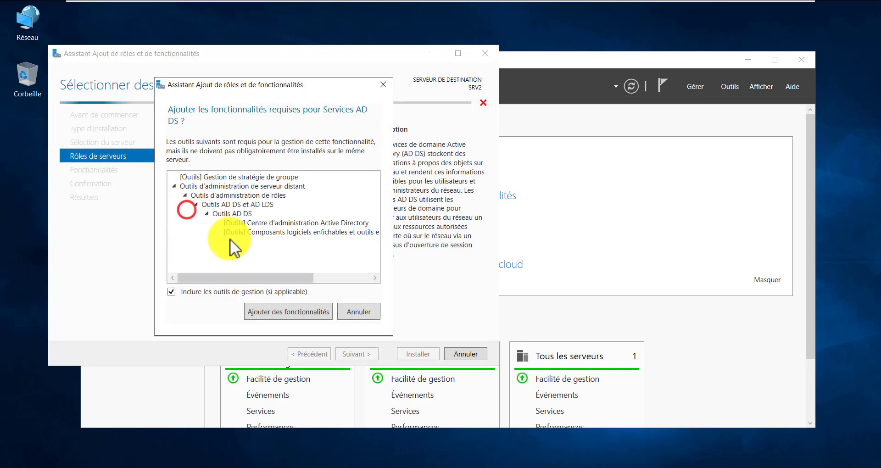
click(296, 315)
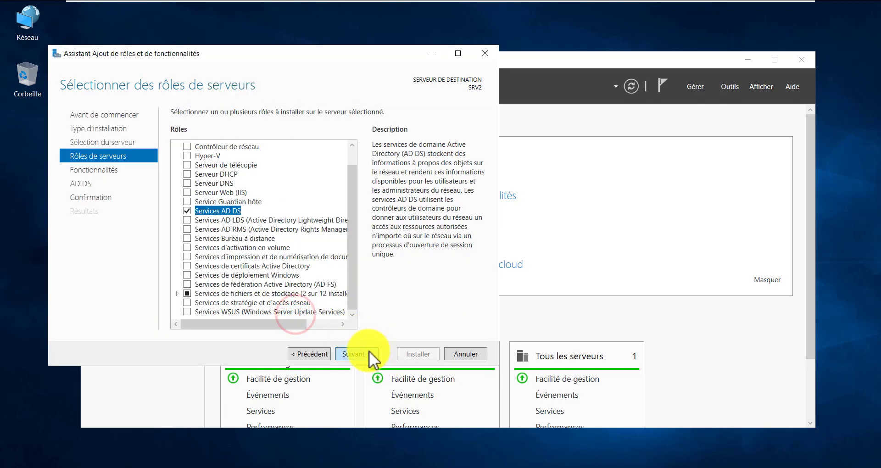
click(364, 354)
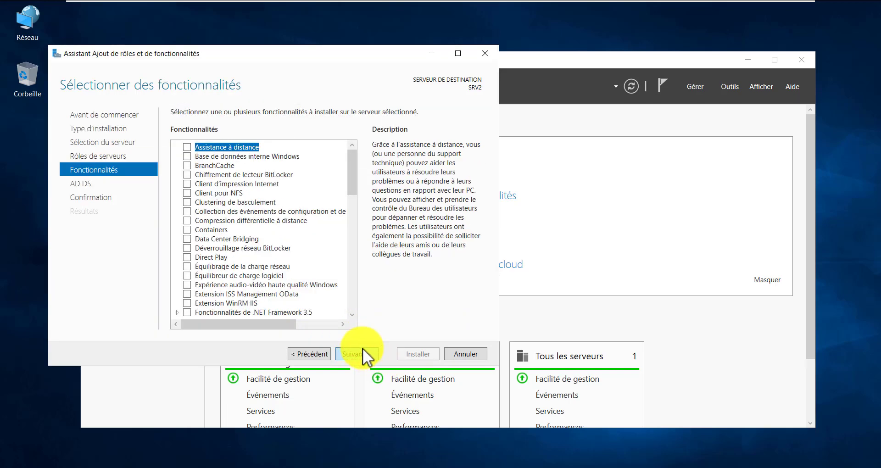
click(367, 354)
click(366, 354)
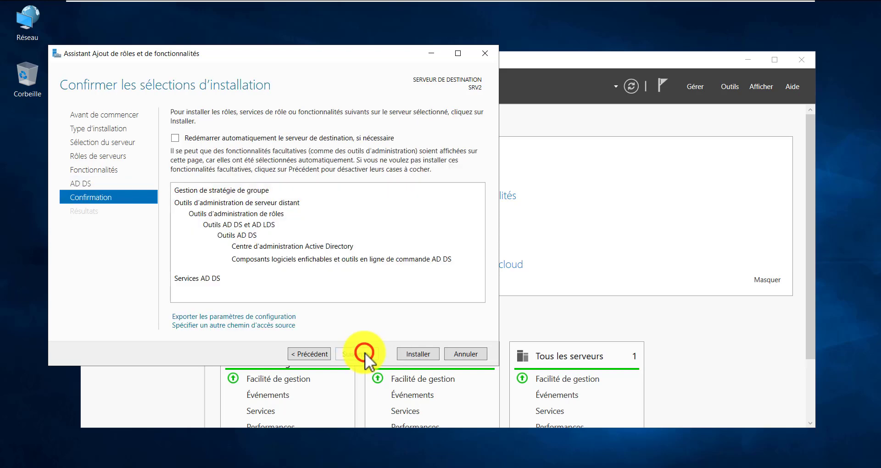
click(422, 352)
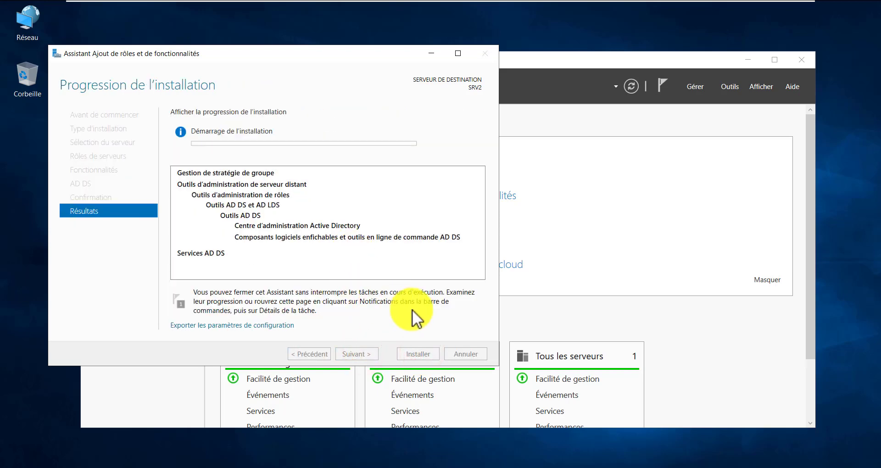
- Rearrange the VM view, install wizard and Server Manager windows while the installation completes
mouse_move(649, 4)
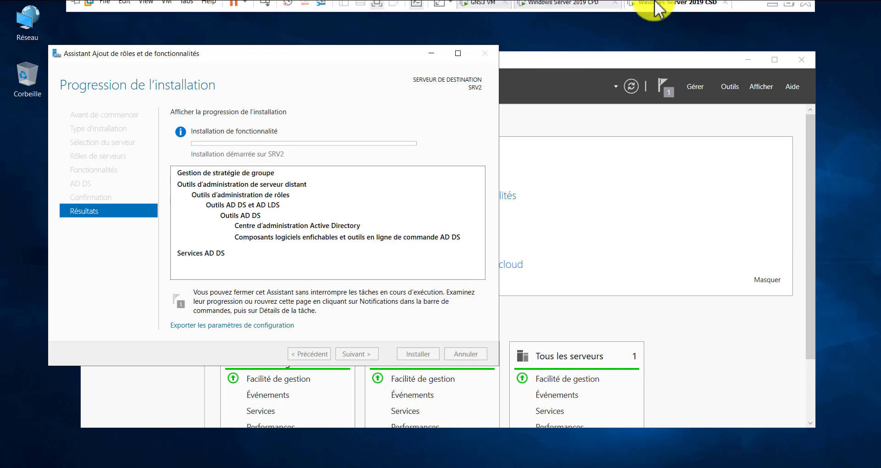
click(789, 9)
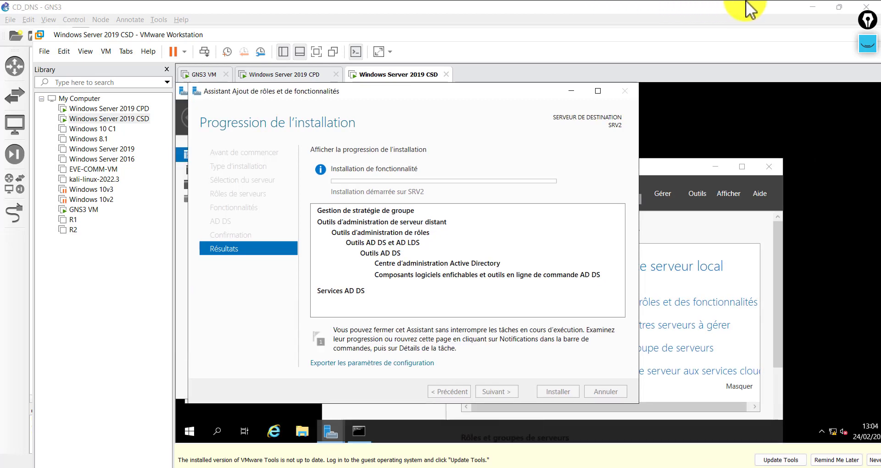
click(316, 52)
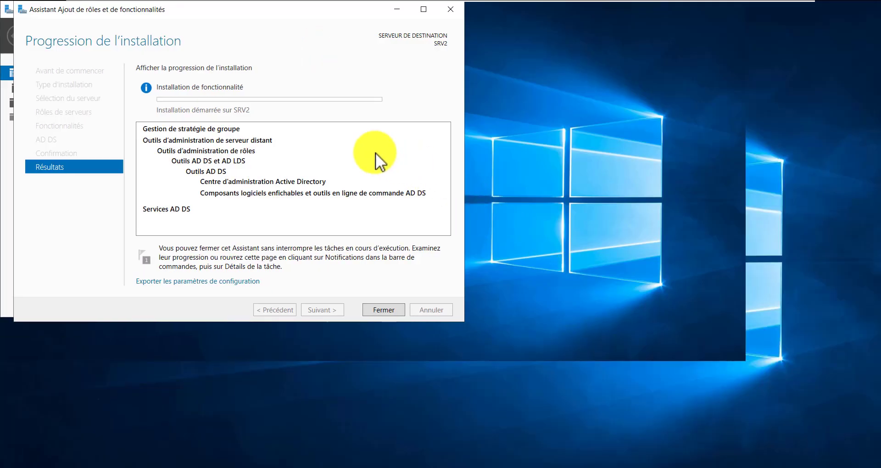
click(327, 129)
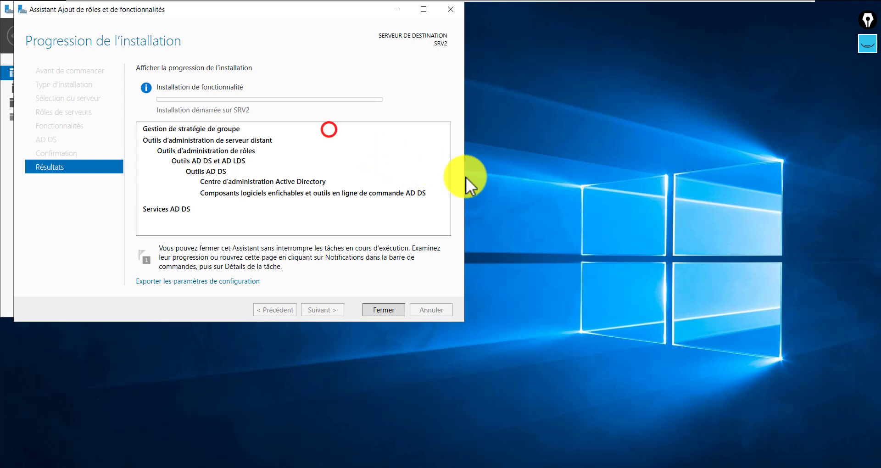
click(127, 7)
drag(110, 12, 308, 157)
click(275, 6)
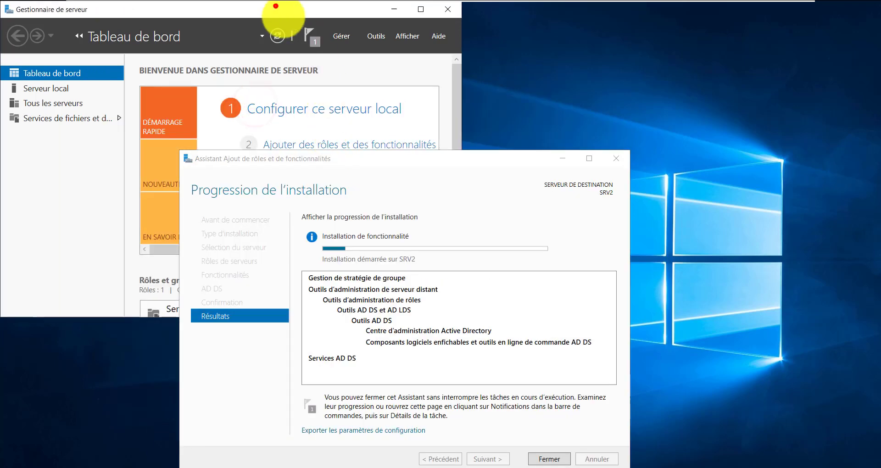
drag(275, 6, 381, 83)
click(581, 328)
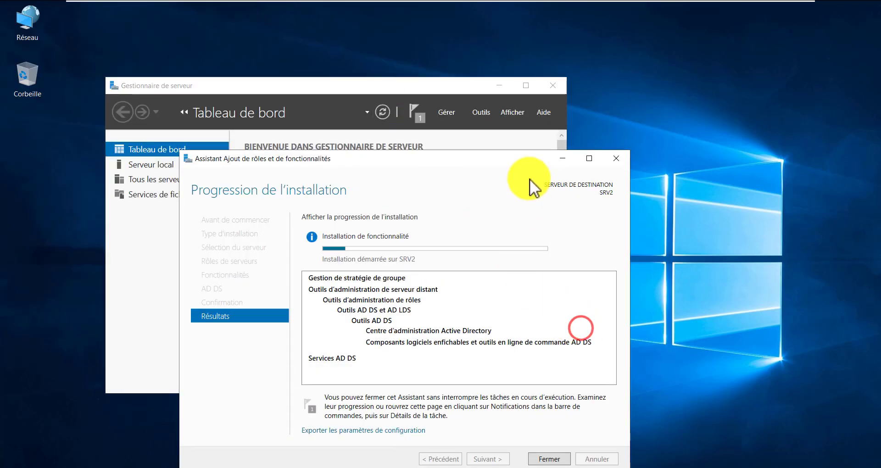
click(476, 182)
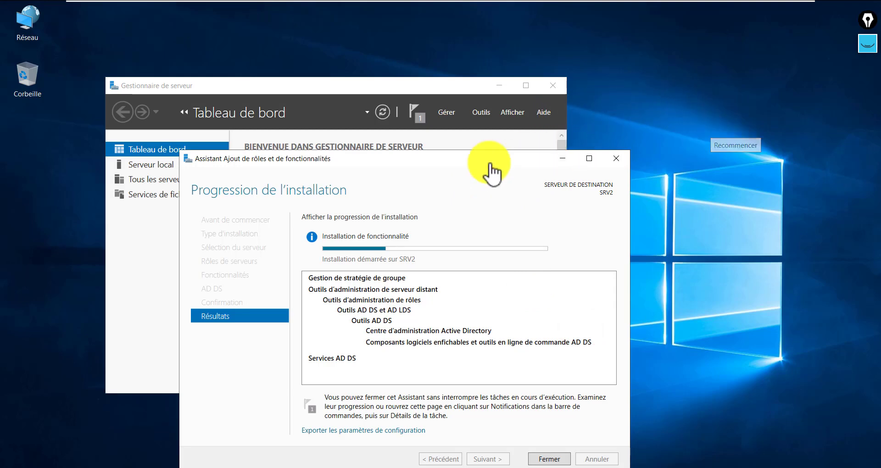
drag(435, 161, 284, 81)
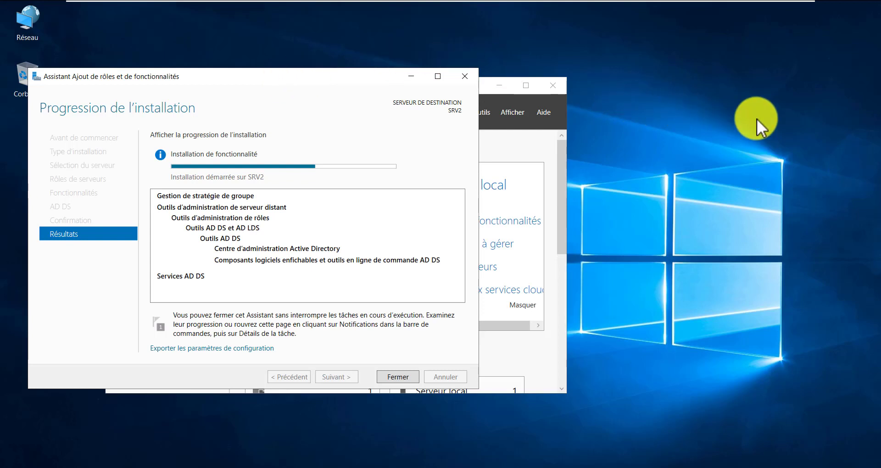
click(743, 117)
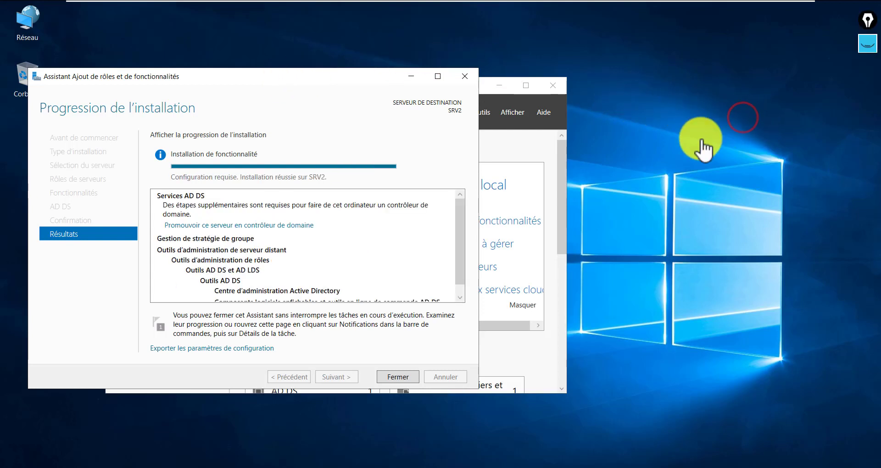
click(394, 377)
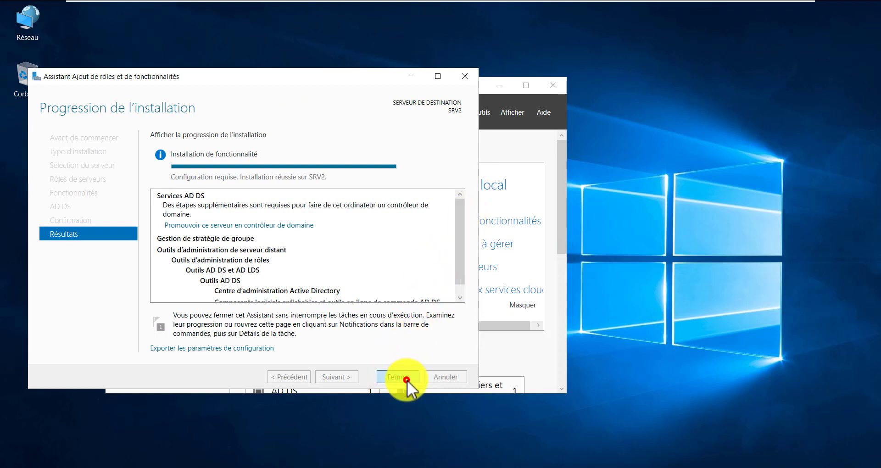
- Close the finished wizard, reposition Server Manager and open the post-deployment notifications
click(407, 380)
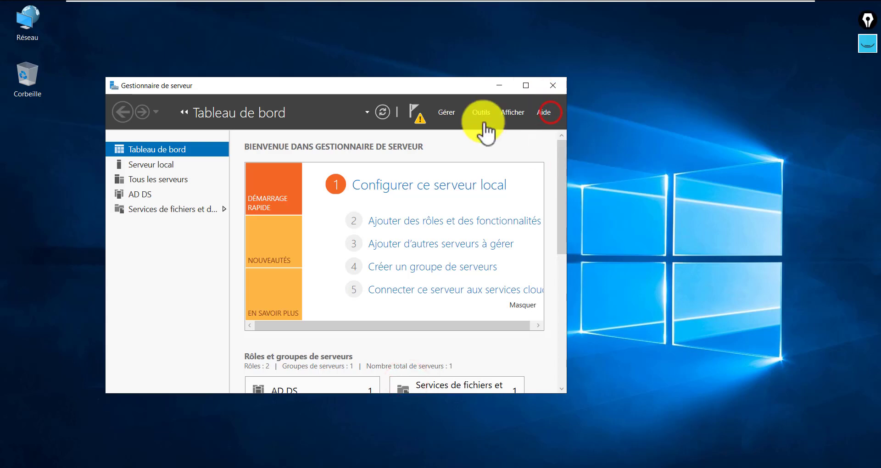
drag(423, 87, 381, 82)
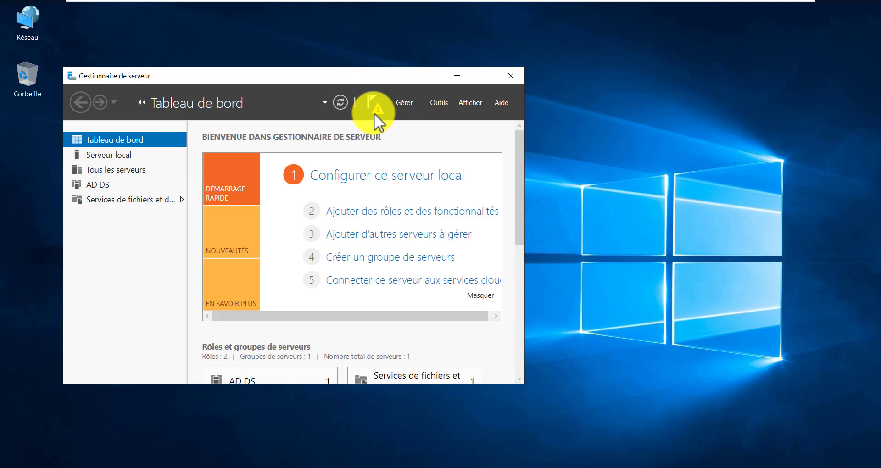
click(378, 111)
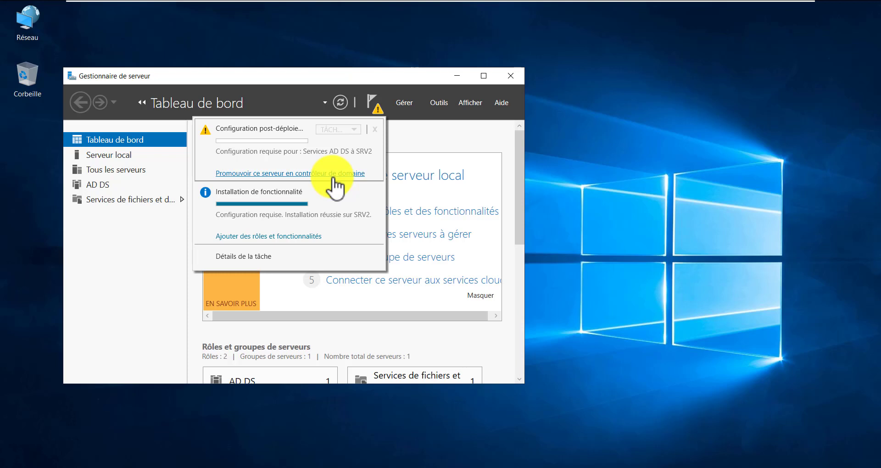
- Launch 'Promouvoir ce serveur en contrôleur de domaine' to open the AD DS configuration wizard
click(333, 179)
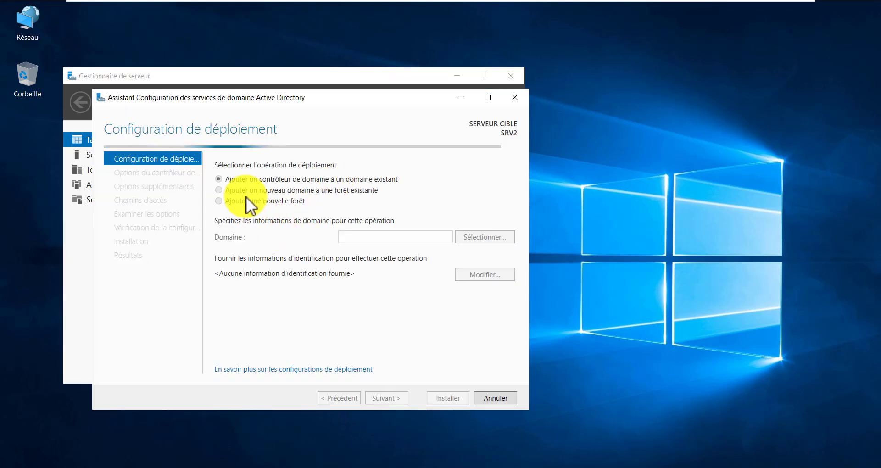
click(344, 236)
click(329, 312)
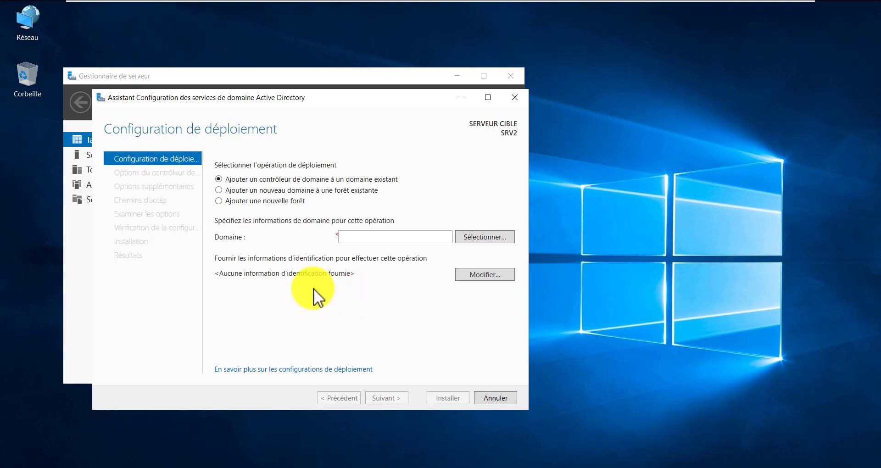
click(804, 178)
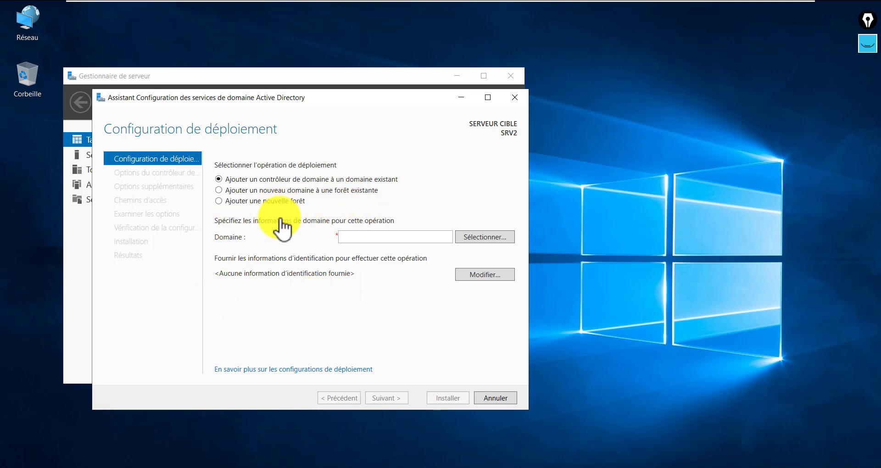
- Compare the deployment options, then choose adding a controller to an existing domain
click(257, 202)
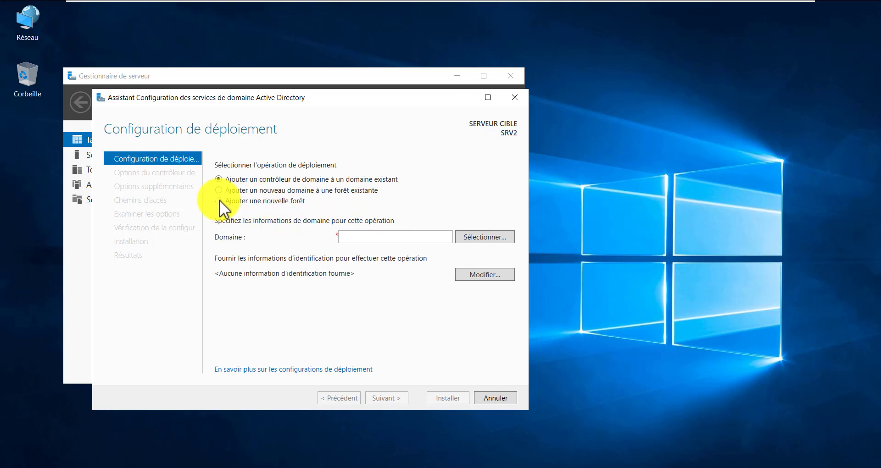
click(254, 202)
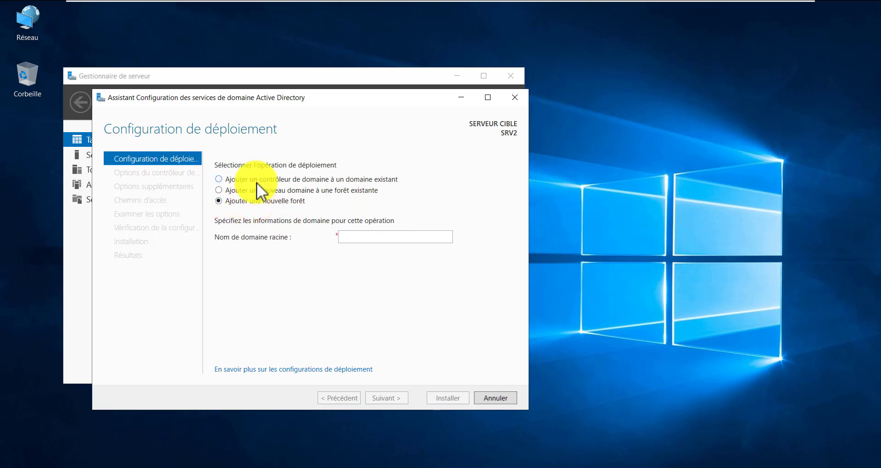
click(257, 180)
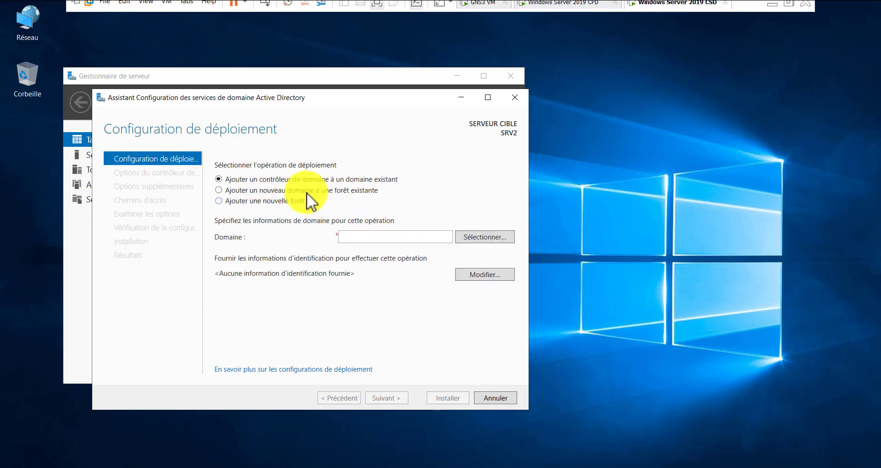
click(301, 188)
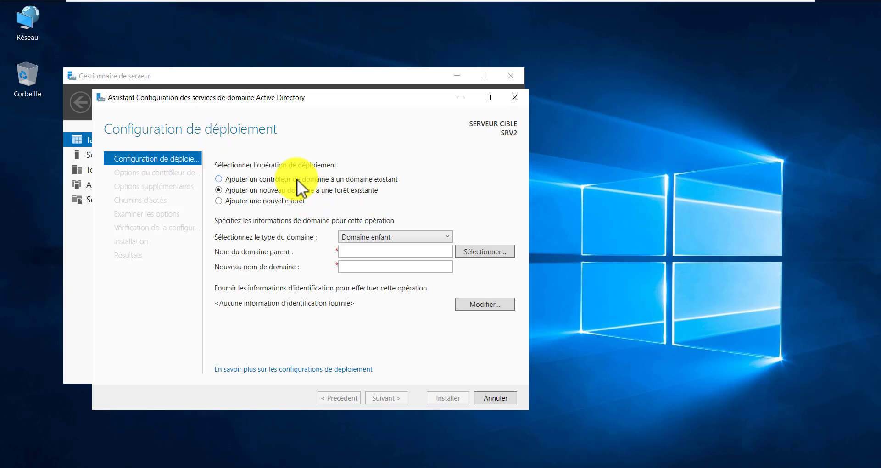
click(296, 179)
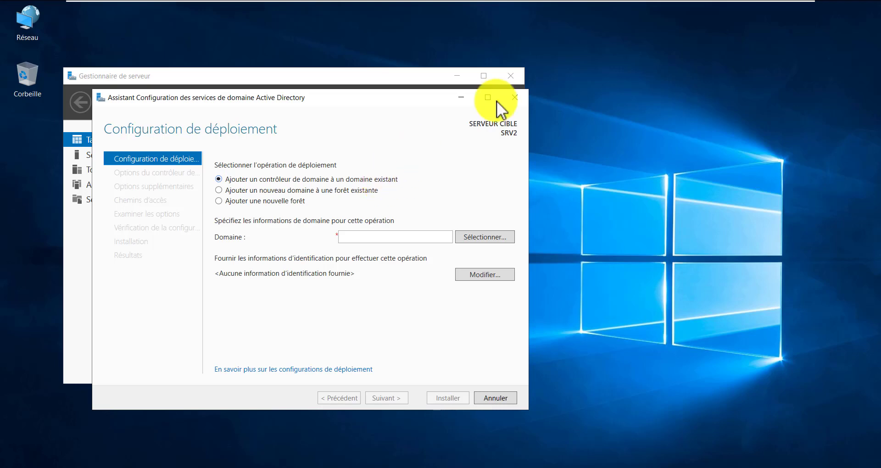
- Exit the VM full screen and bring up the empty Notepad document
mouse_move(731, 20)
click(772, 15)
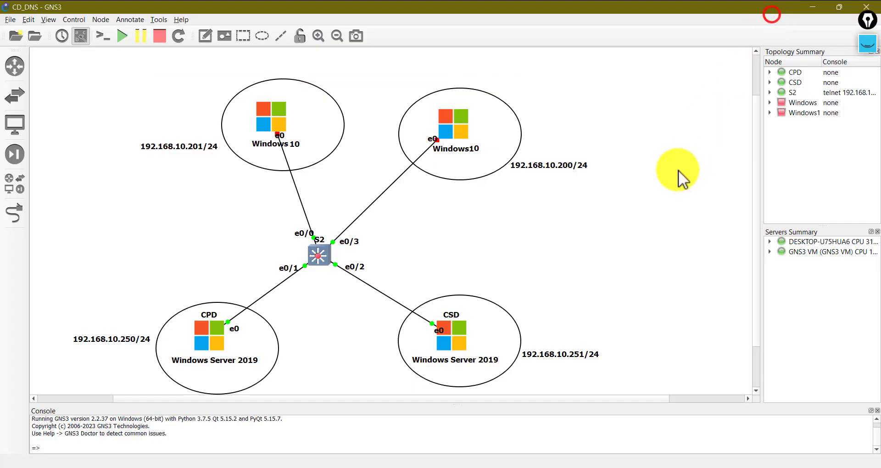
click(684, 467)
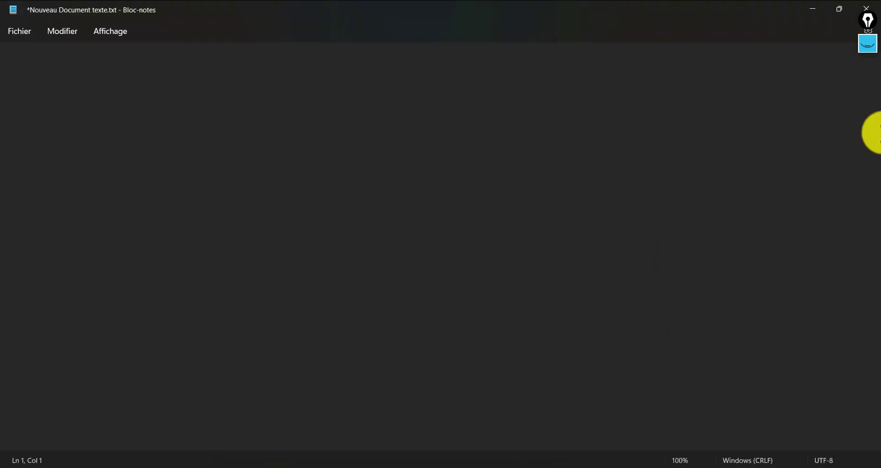
- With Epic Pen's highlighter, sketch two server boxes joined by a double arrow and an arc
click(868, 43)
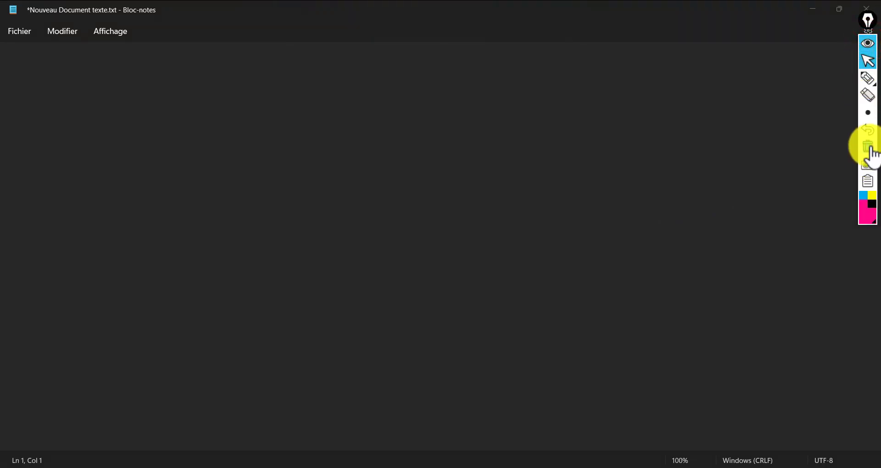
mouse_move(864, 79)
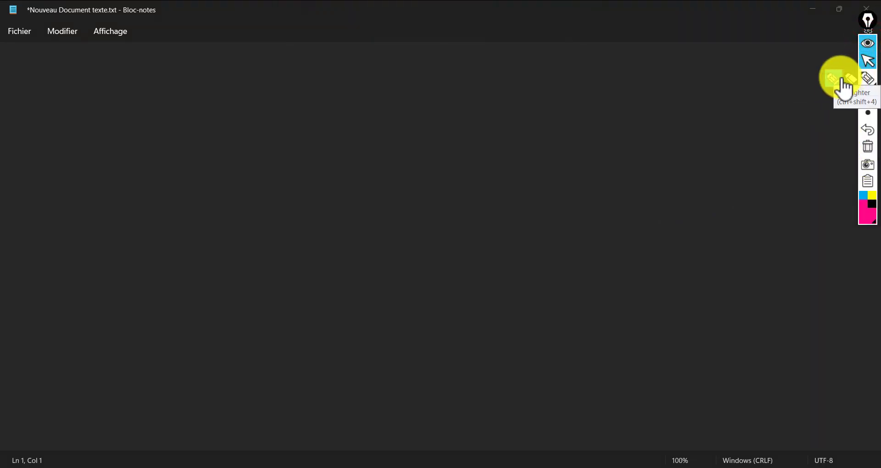
click(833, 79)
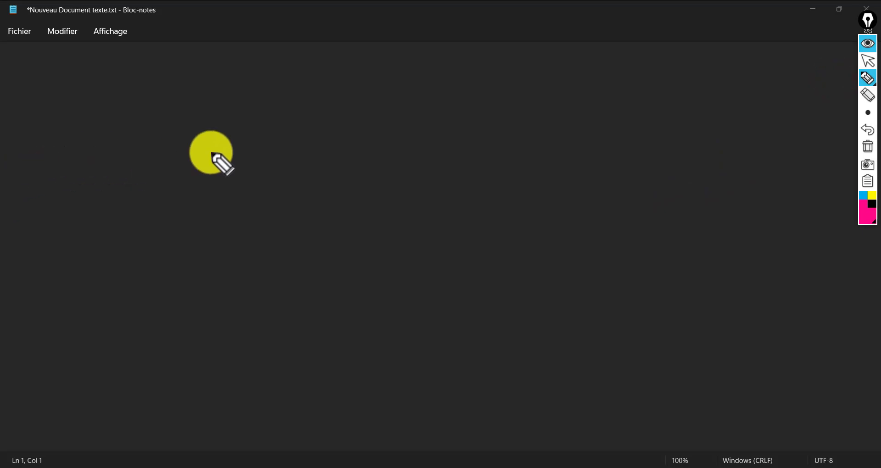
mouse_move(44, 67)
mouse_down()
mouse_move(100, 297)
mouse_move(124, 95)
mouse_move(79, 64)
mouse_move(43, 67)
mouse_up()
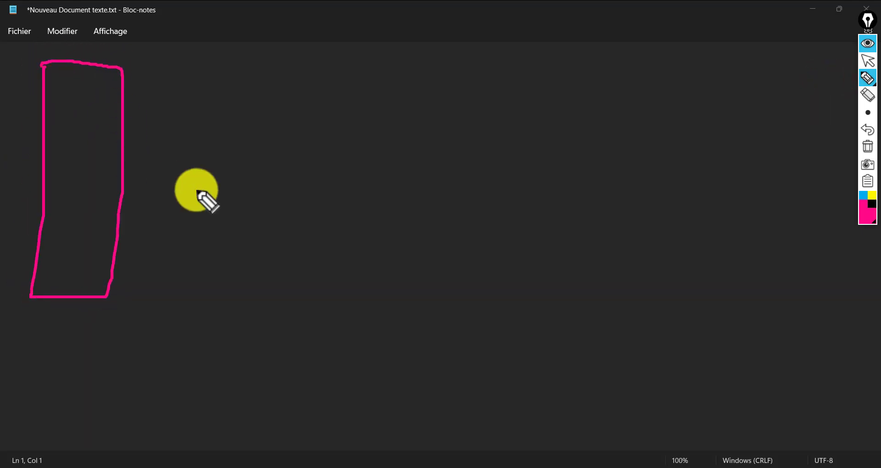
drag(119, 171, 240, 292)
mouse_move(266, 193)
mouse_down()
mouse_move(259, 395)
mouse_move(297, 404)
mouse_move(386, 382)
mouse_move(390, 197)
mouse_move(266, 194)
mouse_up()
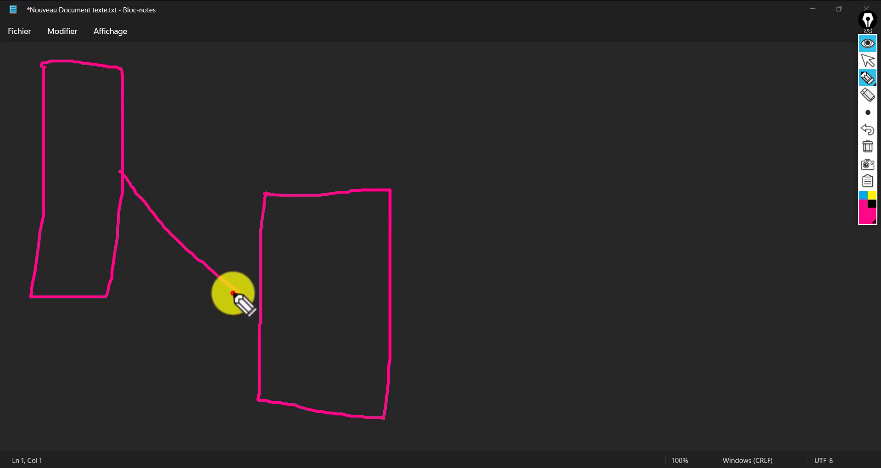
drag(233, 293, 257, 302)
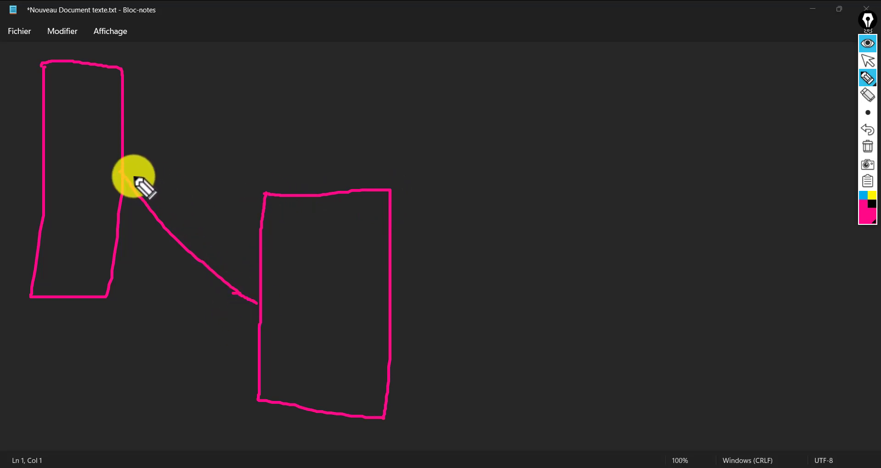
drag(121, 173, 125, 202)
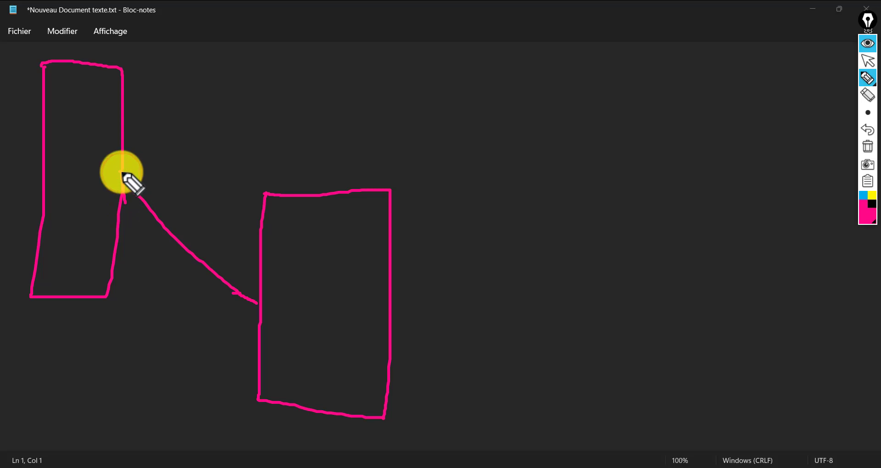
mouse_move(121, 172)
mouse_down()
mouse_move(153, 180)
mouse_move(124, 197)
mouse_up()
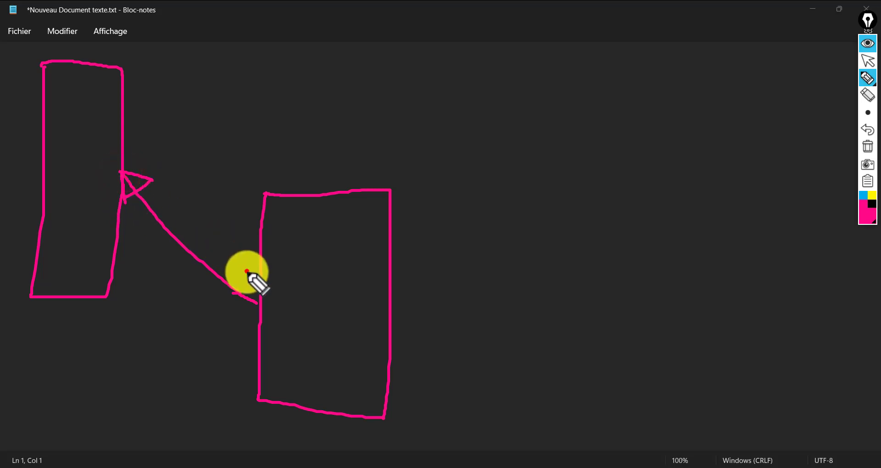
mouse_move(247, 271)
mouse_down()
mouse_move(254, 310)
mouse_move(224, 314)
mouse_move(244, 271)
mouse_up()
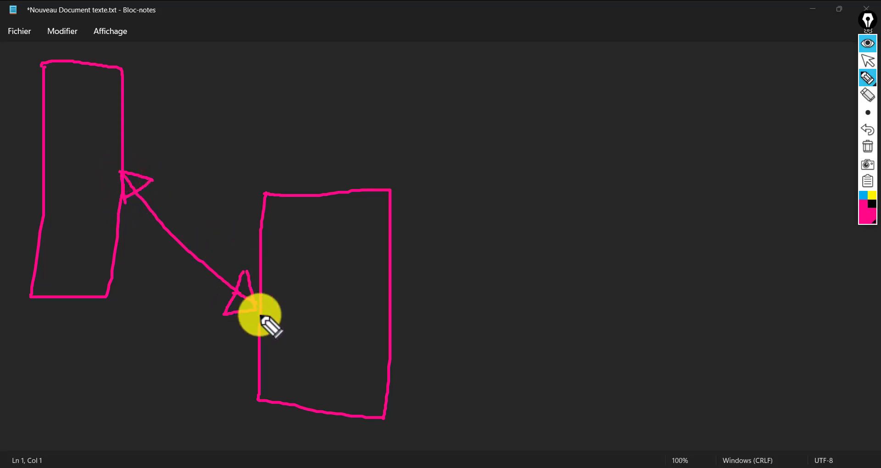
mouse_move(94, 141)
mouse_down()
mouse_move(241, 184)
mouse_move(267, 312)
mouse_move(147, 283)
mouse_move(92, 173)
mouse_move(91, 142)
mouse_up()
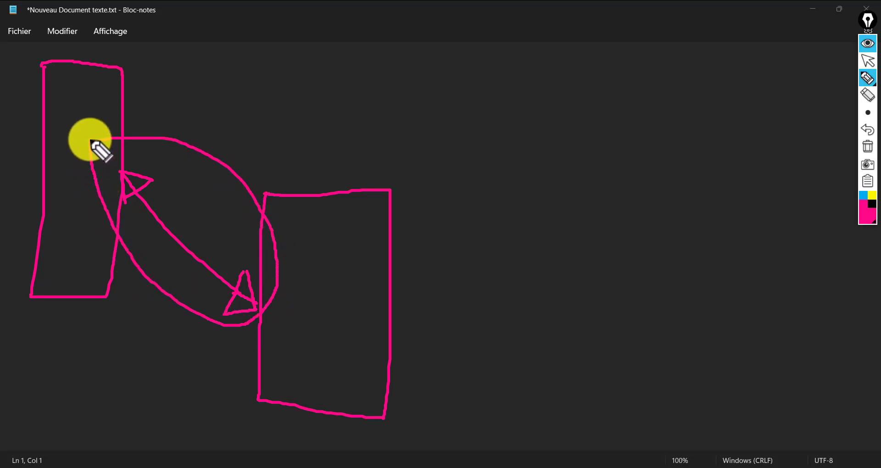
mouse_move(204, 94)
mouse_down()
mouse_move(202, 142)
mouse_move(204, 95)
mouse_move(222, 138)
mouse_move(182, 143)
mouse_up()
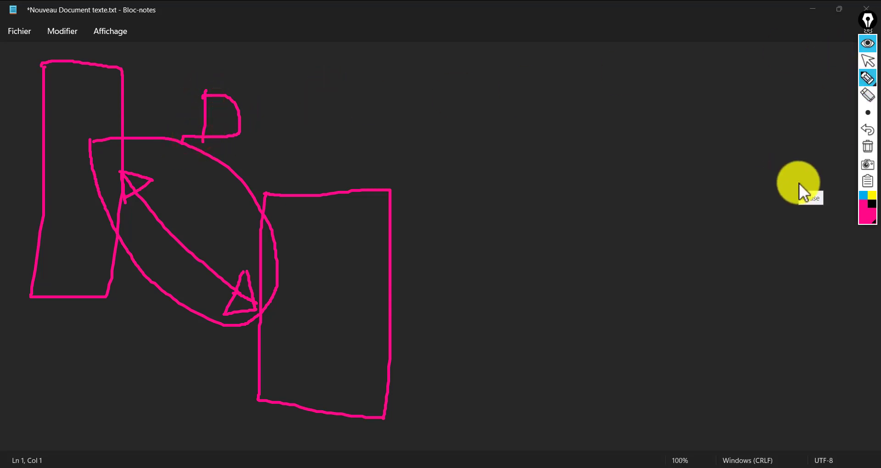
- Erase all the pink annotations and minimize Notepad to reveal the GNS3 lab
click(867, 60)
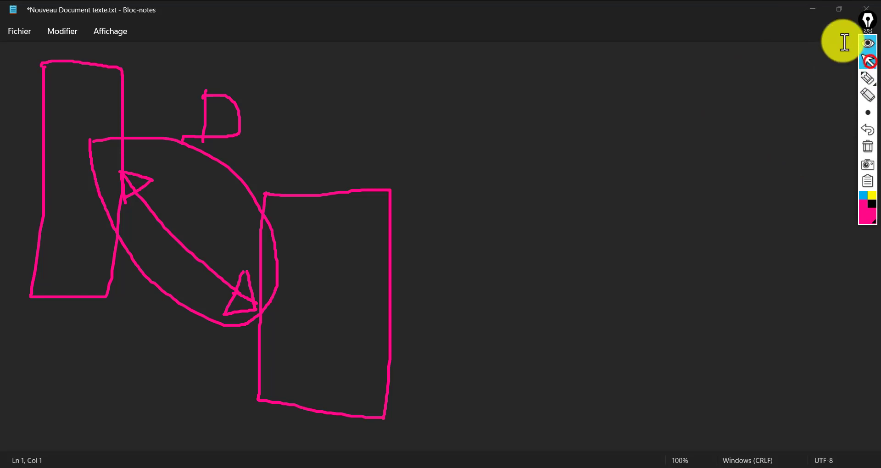
click(867, 147)
click(814, 15)
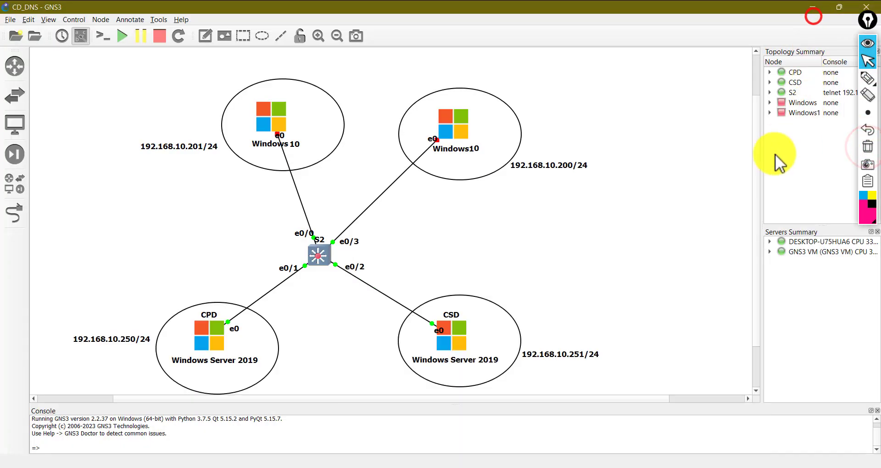
- Switch to the Windows Server 2019 VM from the taskbar previews and return to SRV2's Configuration de déploiement page
click(706, 189)
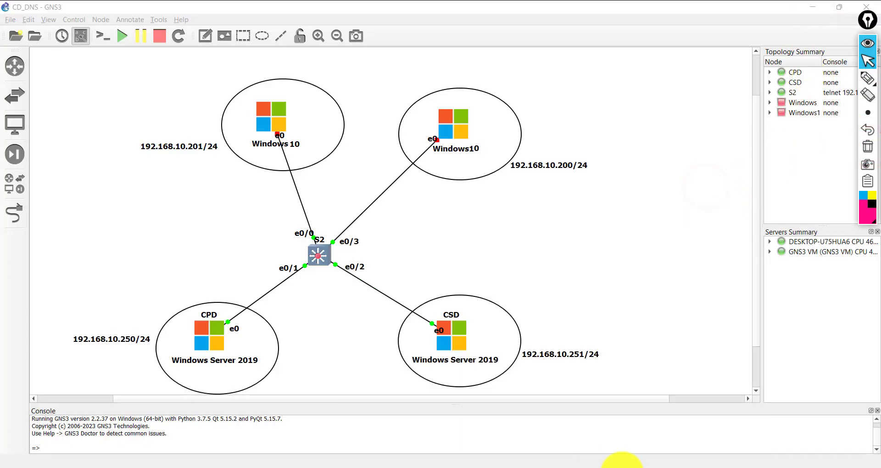
click(624, 464)
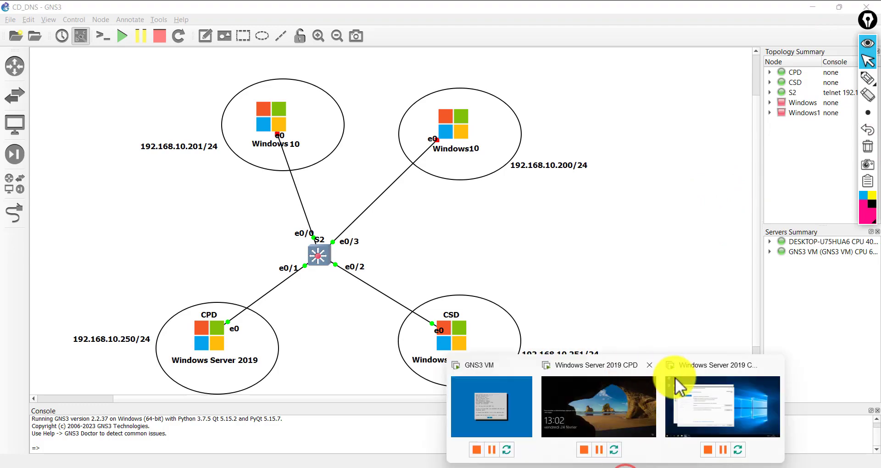
click(701, 394)
click(404, 316)
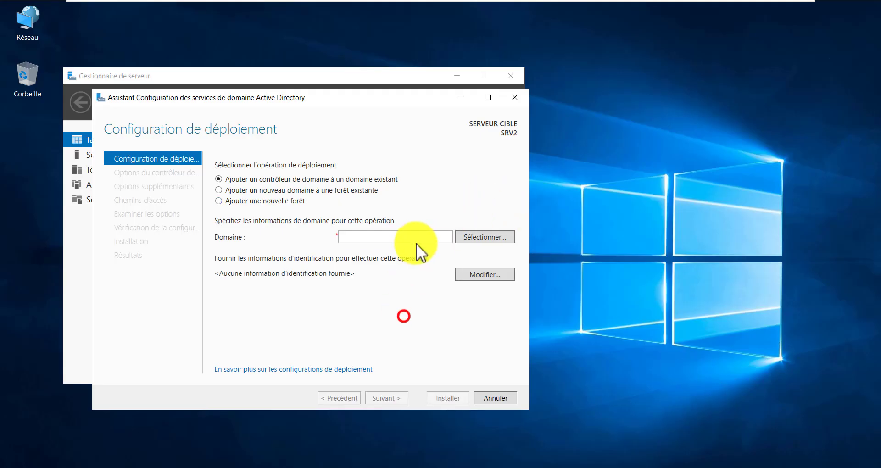
click(415, 233)
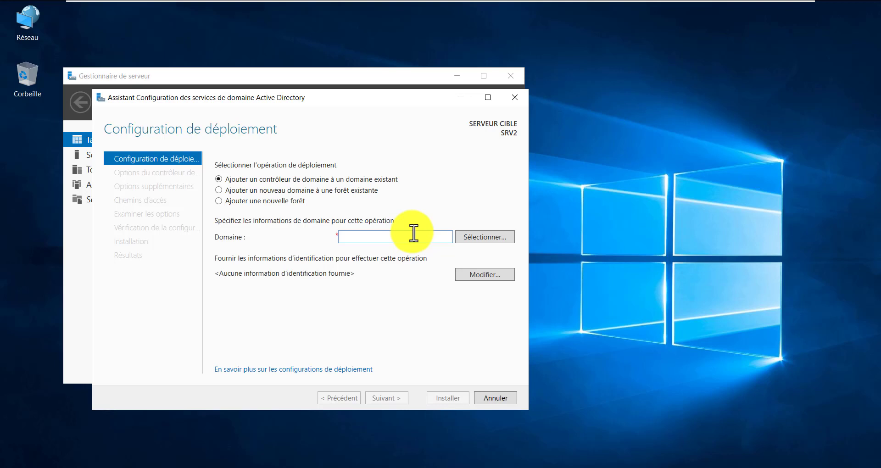
click(311, 277)
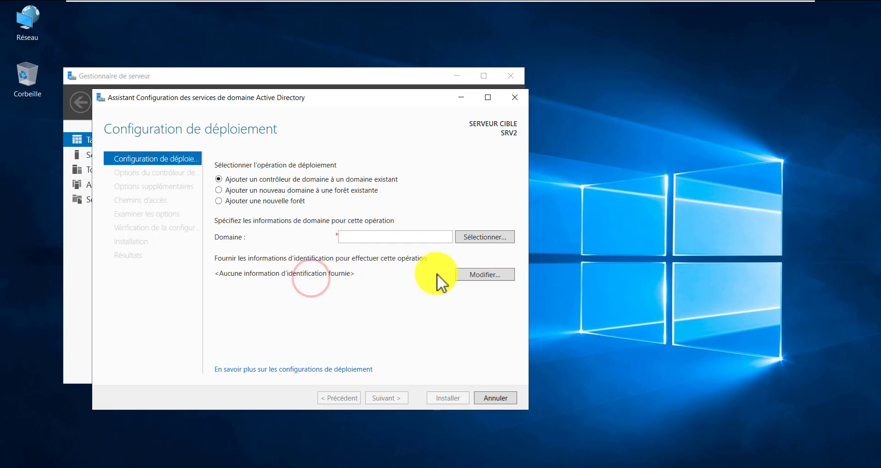
click(497, 274)
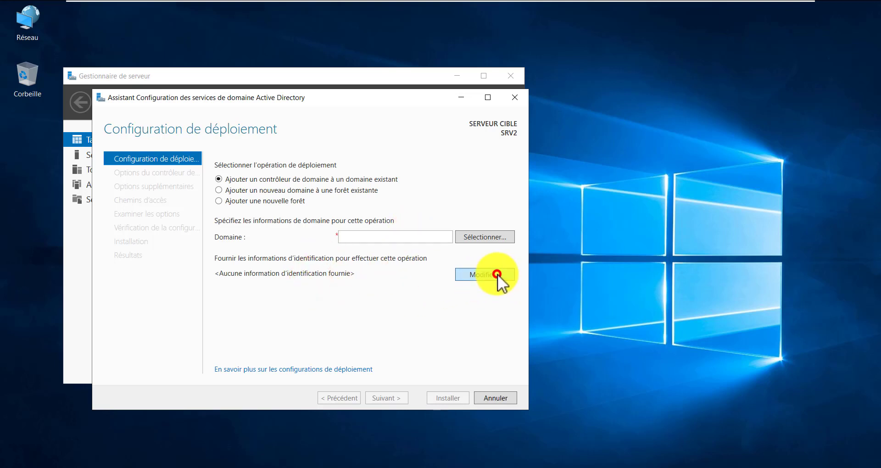
- Enter DOMAINE\administrateur and its password in Sécurité Windows as the deployment credentials
click(241, 256)
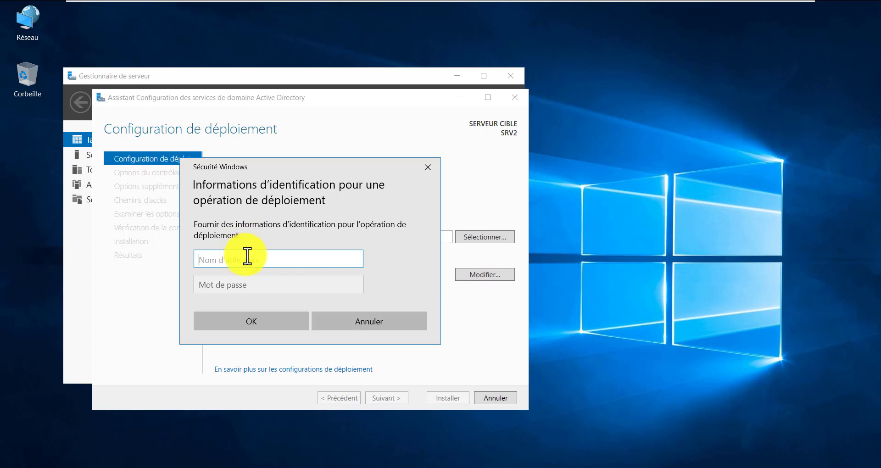
text(DOMAINE\administrateur)
click(269, 284)
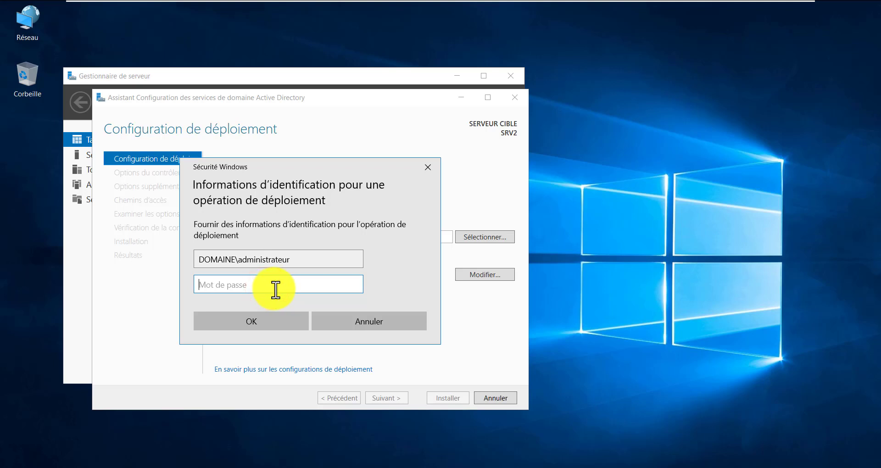
text(••••)
text(••)
key(Return)
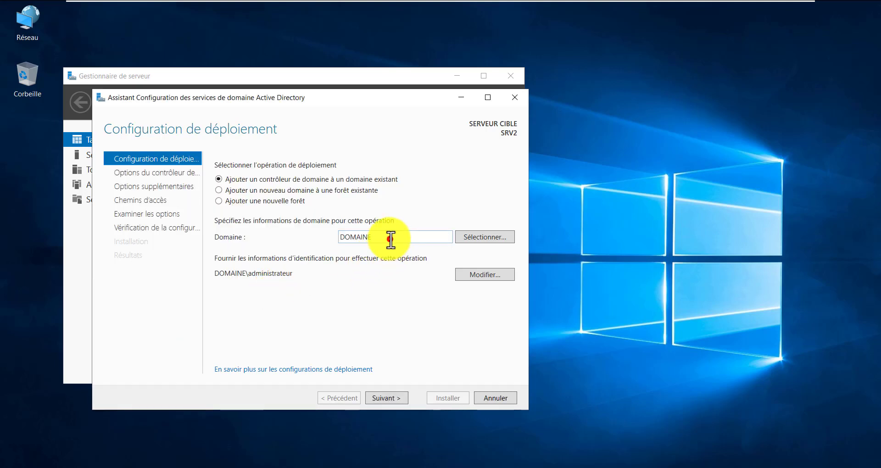
drag(390, 239, 337, 239)
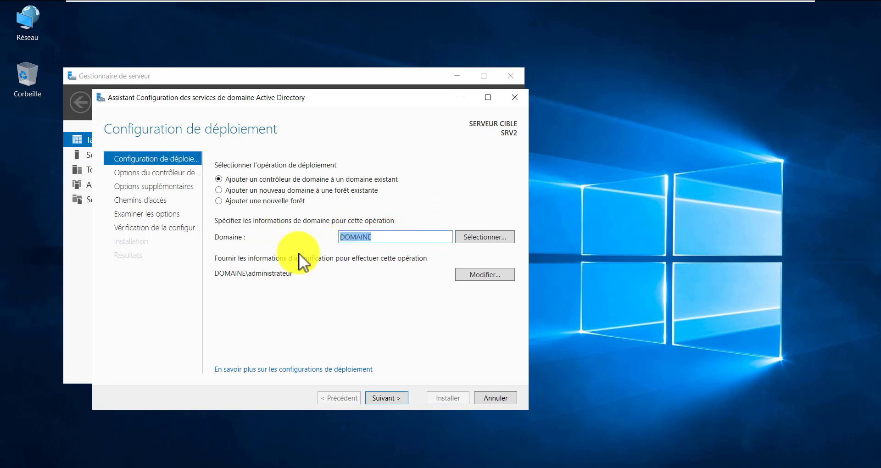
- Pick domaine.lab from the forest's domain list as the target domain
click(491, 235)
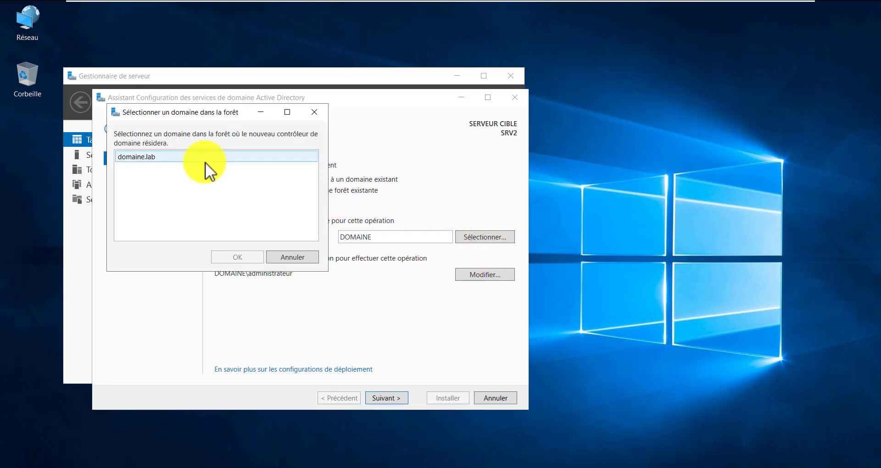
click(150, 157)
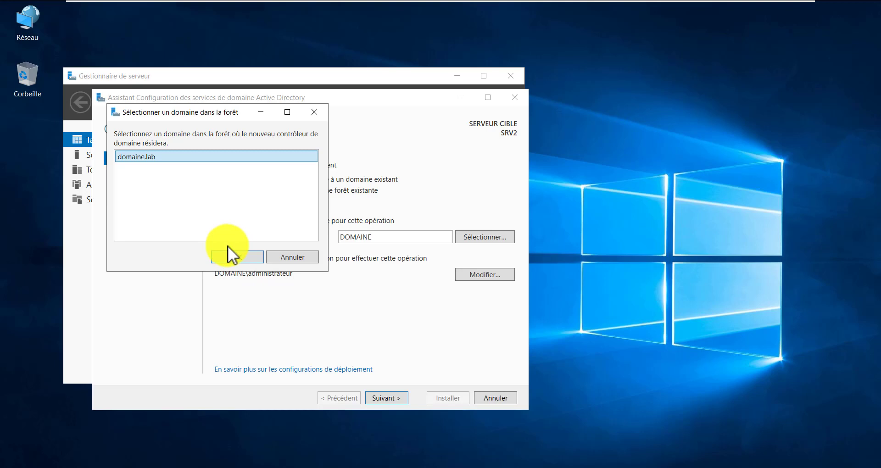
click(235, 258)
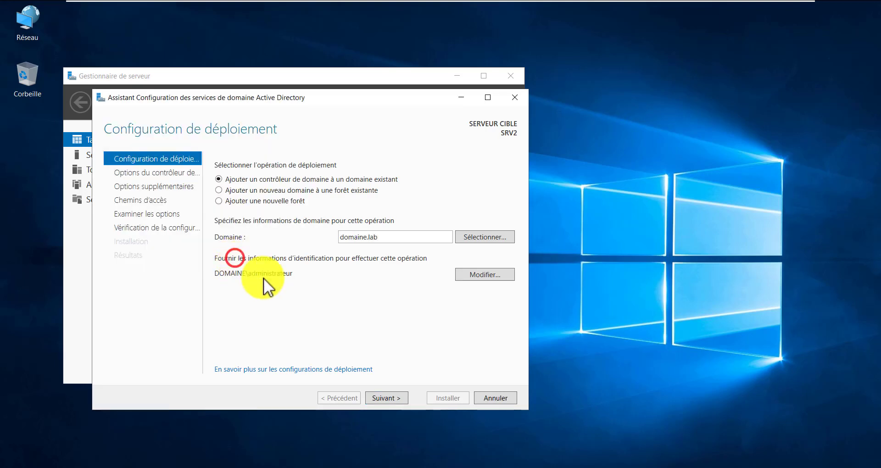
- On Domain Controller Options, keep Serveur DNS and Catalogue global both checked
click(395, 398)
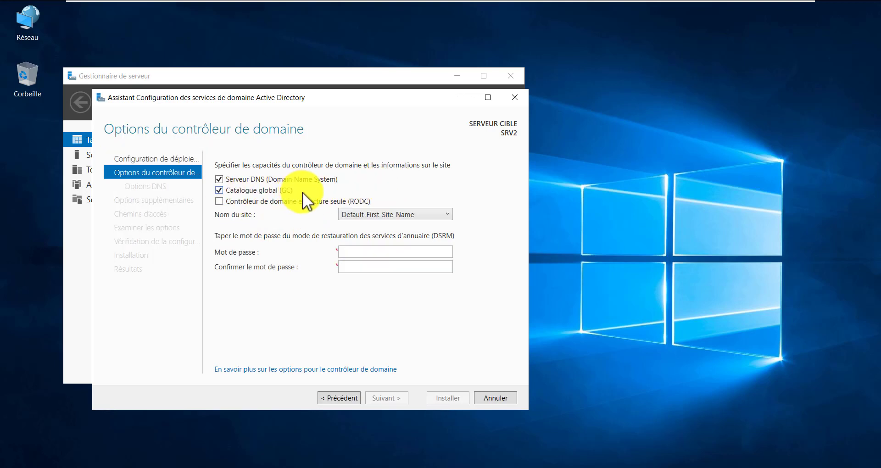
click(219, 190)
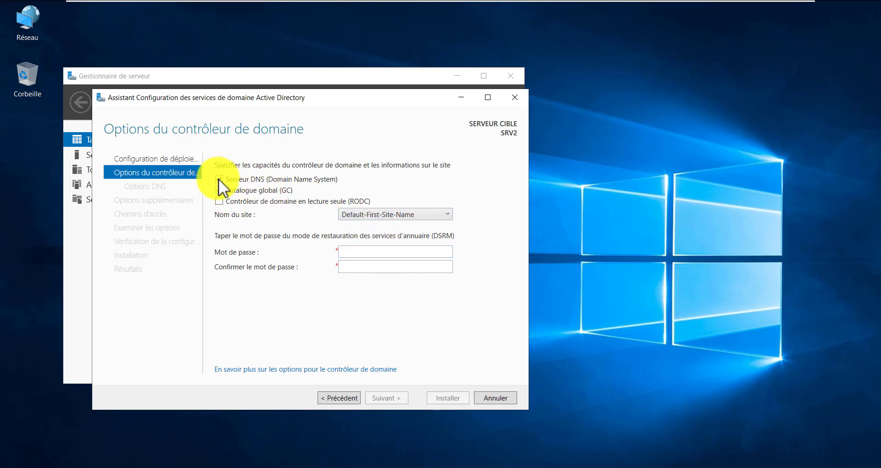
click(218, 179)
click(220, 180)
- Enter and confirm the directory services restore mode password
click(404, 251)
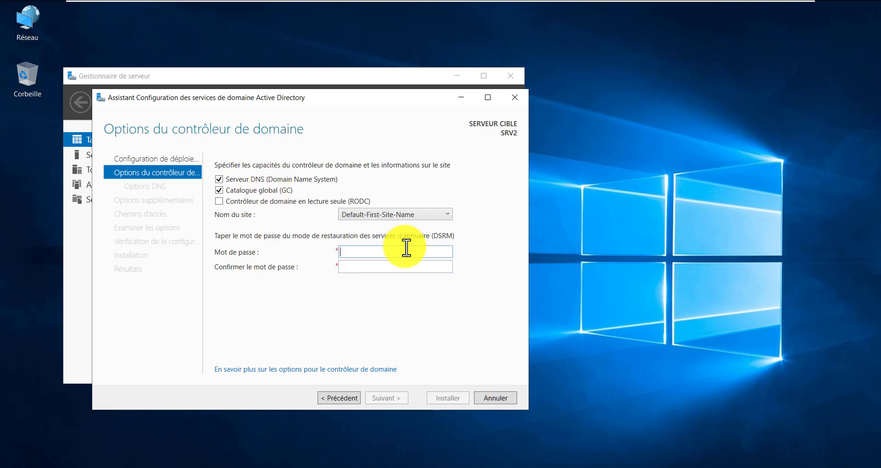
text(Pa$$w0rd)
key(Tab)
text(P)
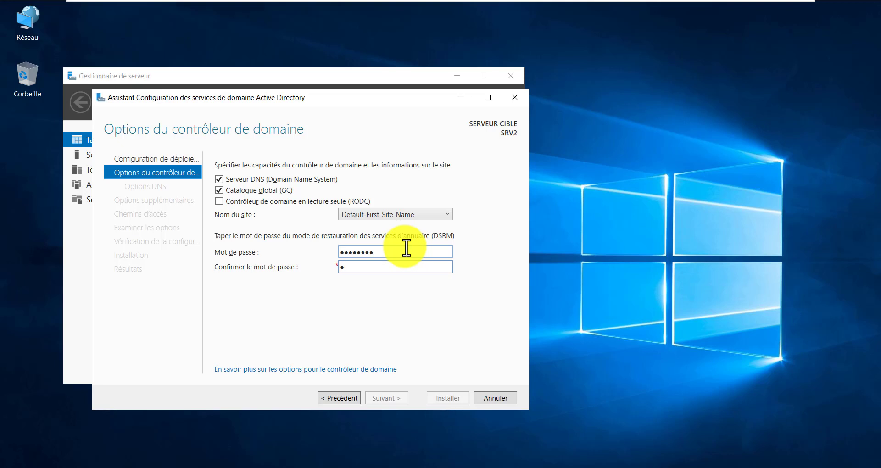
text(@ssw0rd)
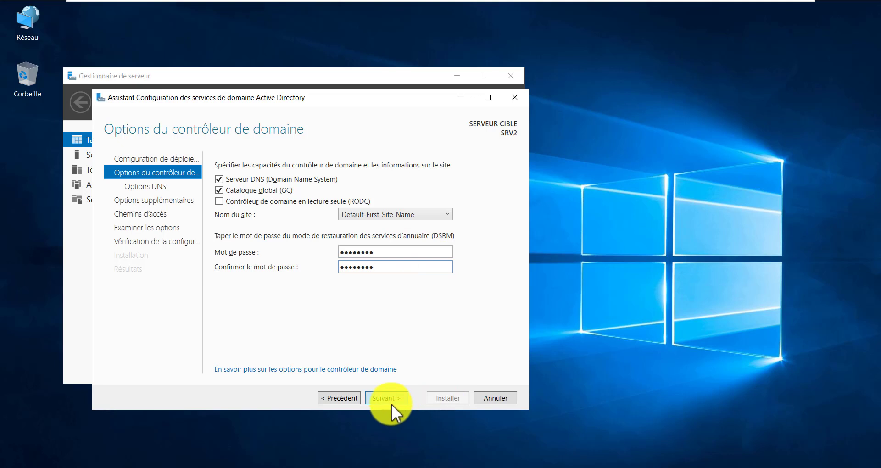
click(391, 403)
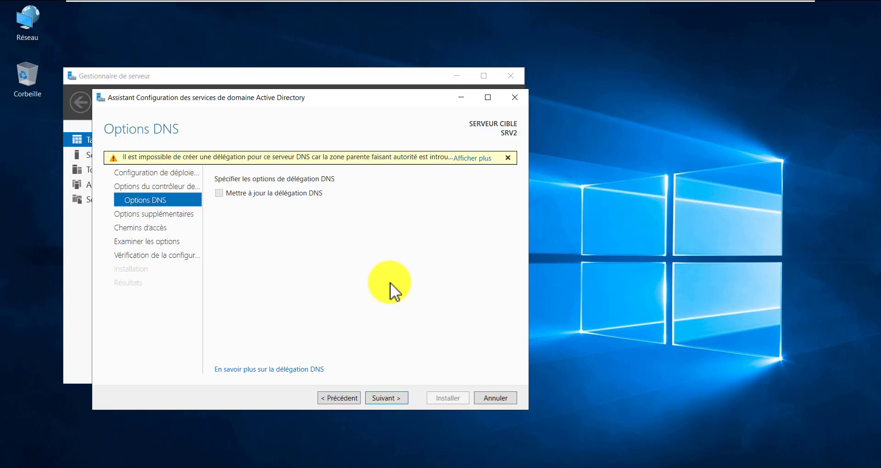
- Continue past the DNS Options page to Additional Options
click(387, 398)
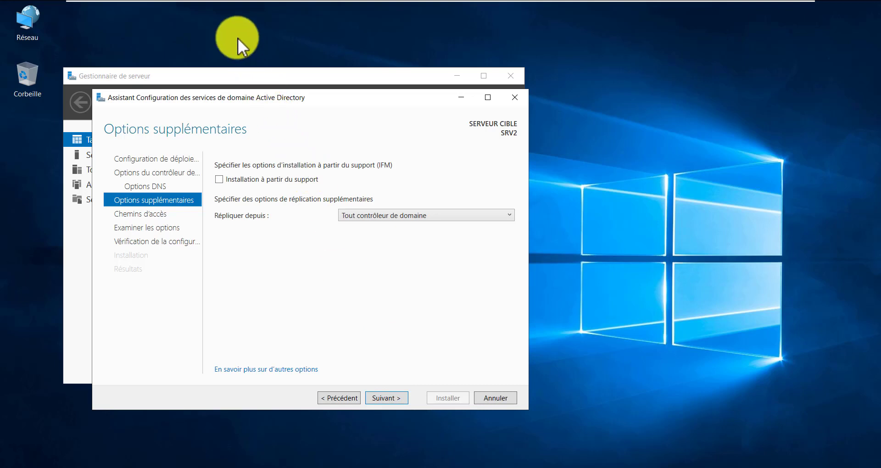
- Set 'Répliquer depuis' to SRV1.domaine.lab and continue to the Paths page
drag(184, 13, 235, 54)
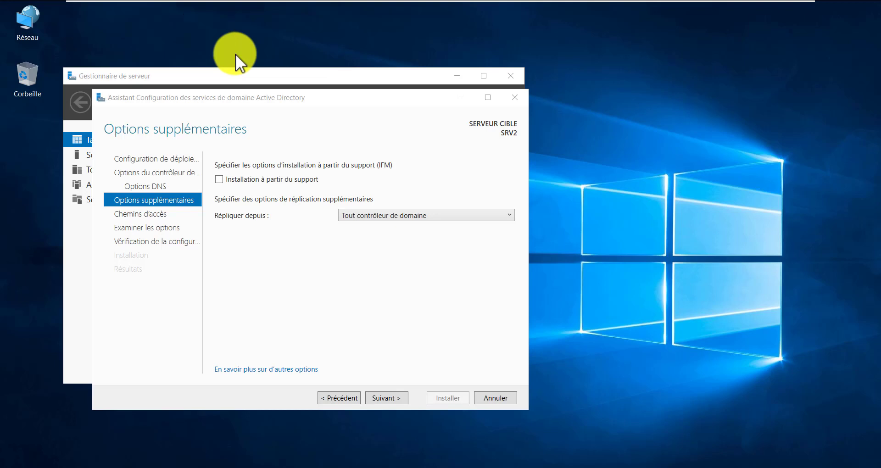
click(394, 320)
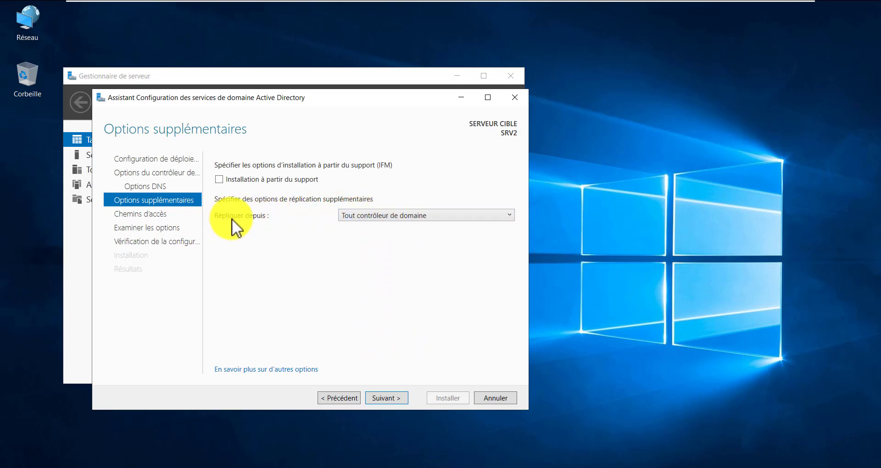
click(398, 216)
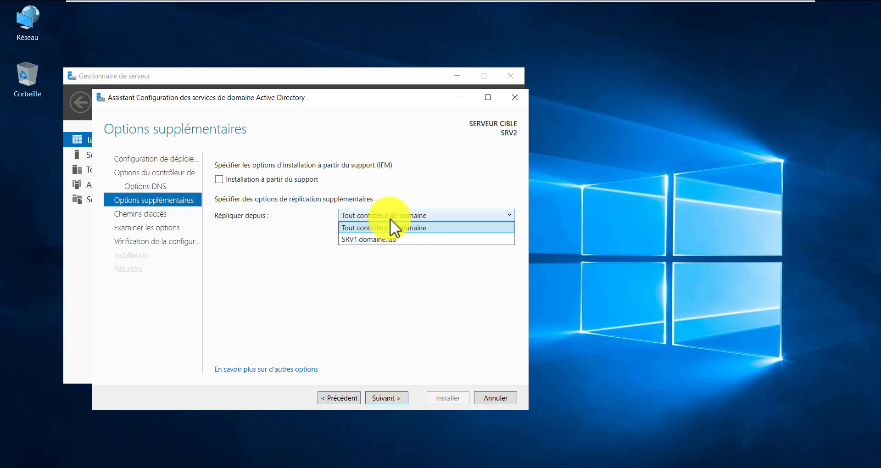
click(358, 239)
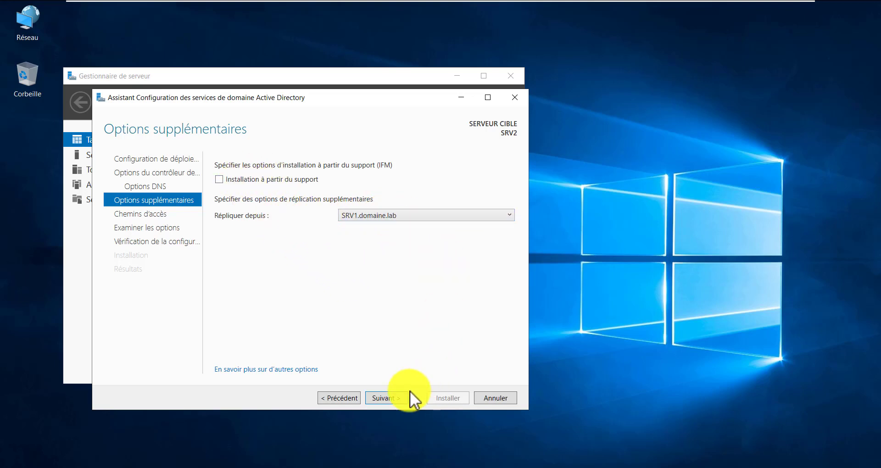
click(396, 398)
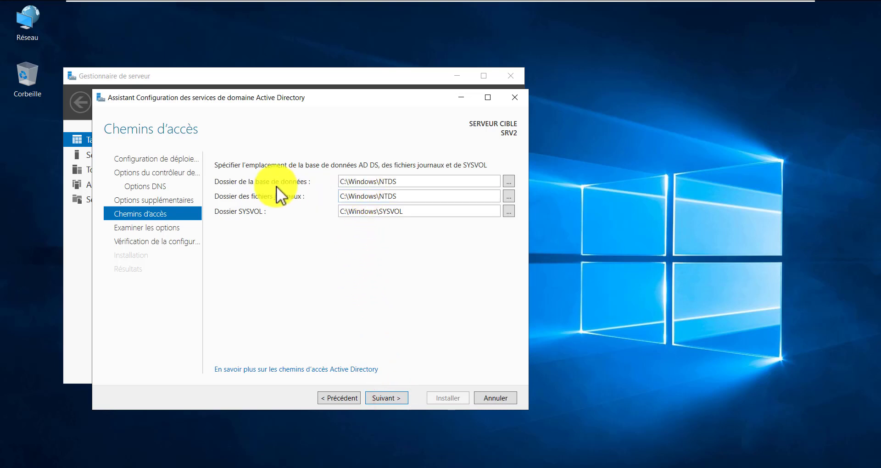
- Keep the default C:\Windows\NTDS and C:\Windows\SYSVOL folder paths and reach Review Options
click(223, 180)
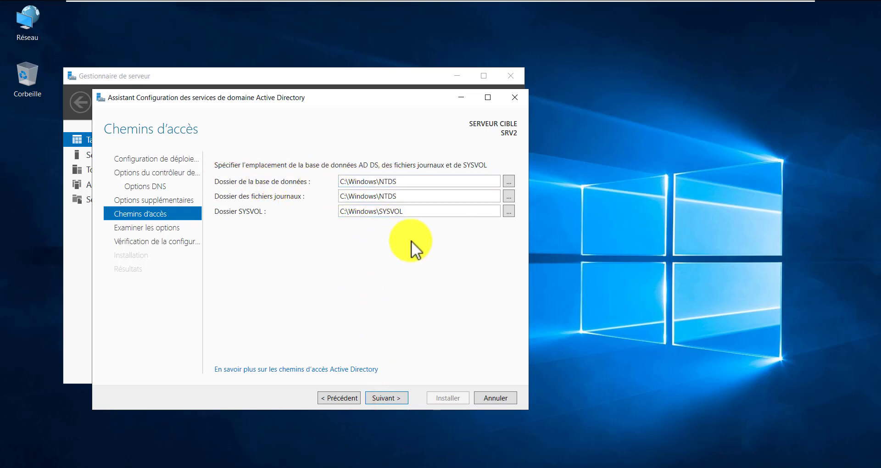
drag(413, 213, 346, 214)
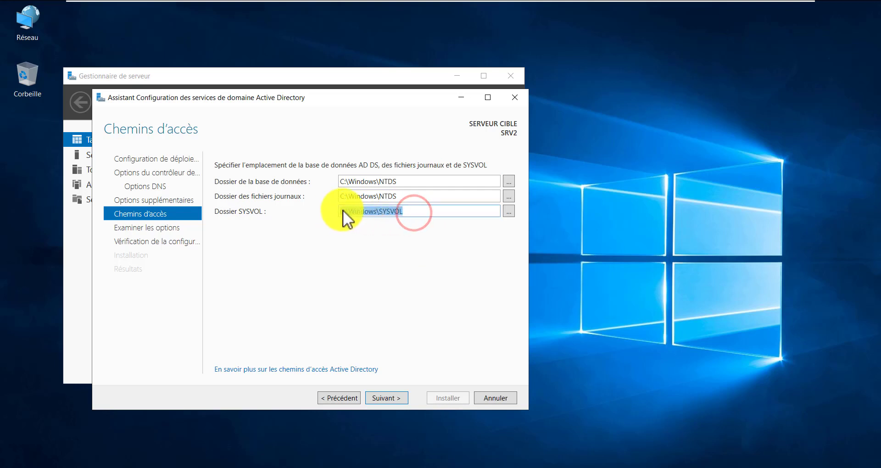
click(430, 211)
drag(425, 210, 331, 212)
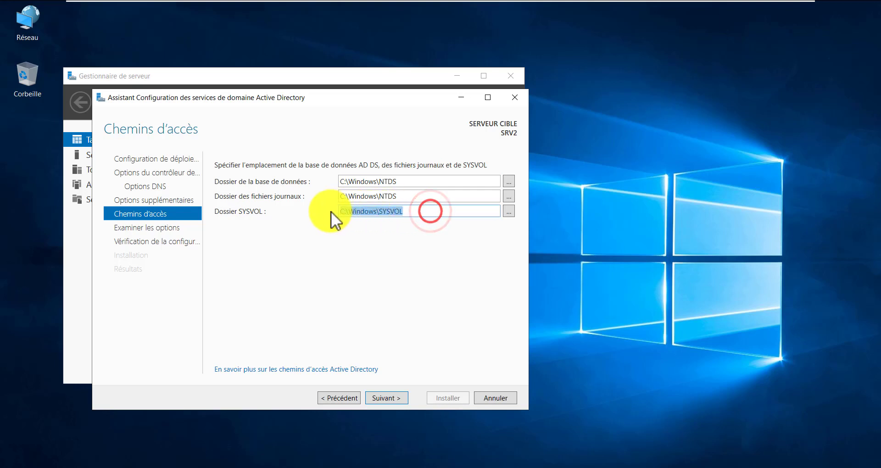
triple_click(421, 196)
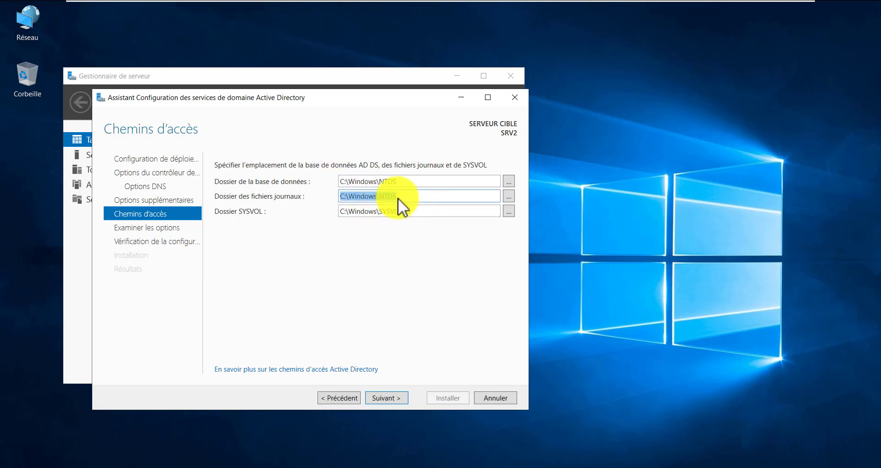
click(411, 180)
drag(421, 182, 329, 182)
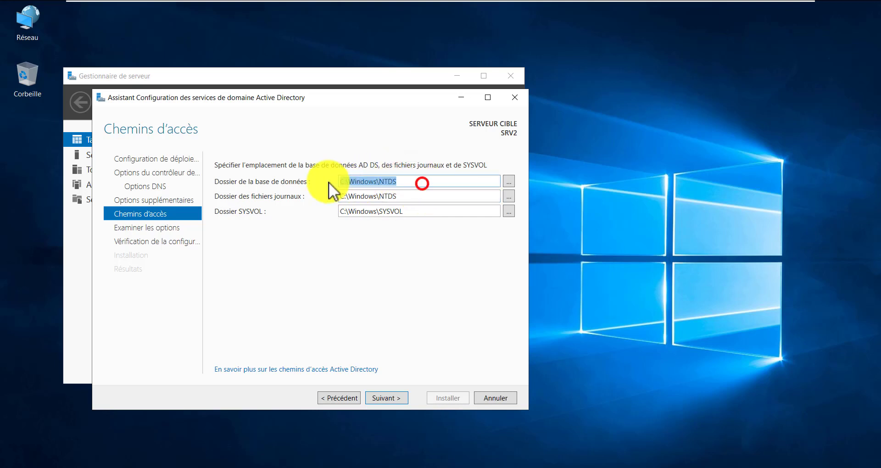
click(424, 277)
click(508, 180)
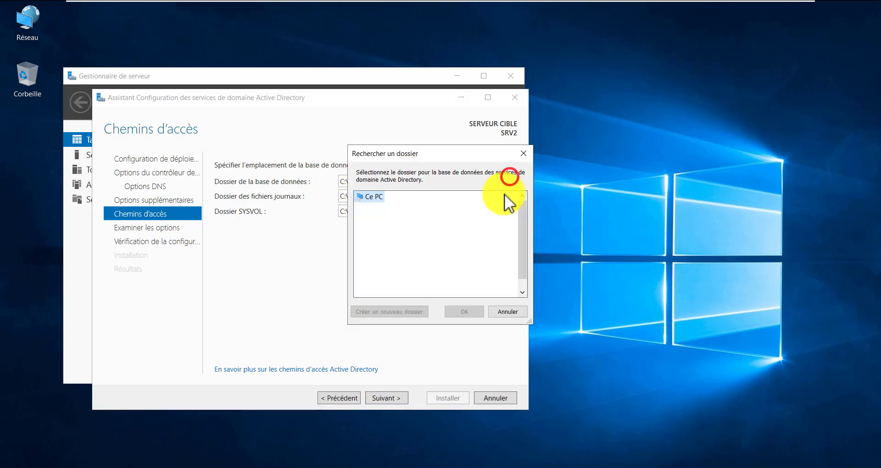
click(523, 150)
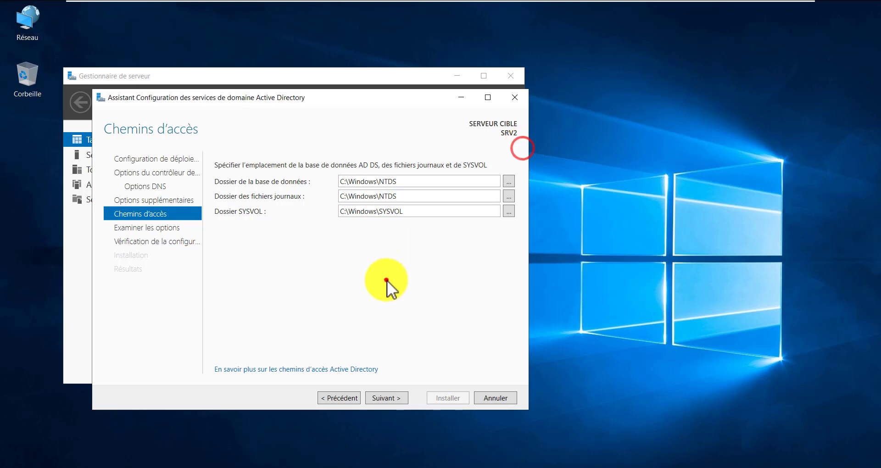
click(389, 397)
click(795, 183)
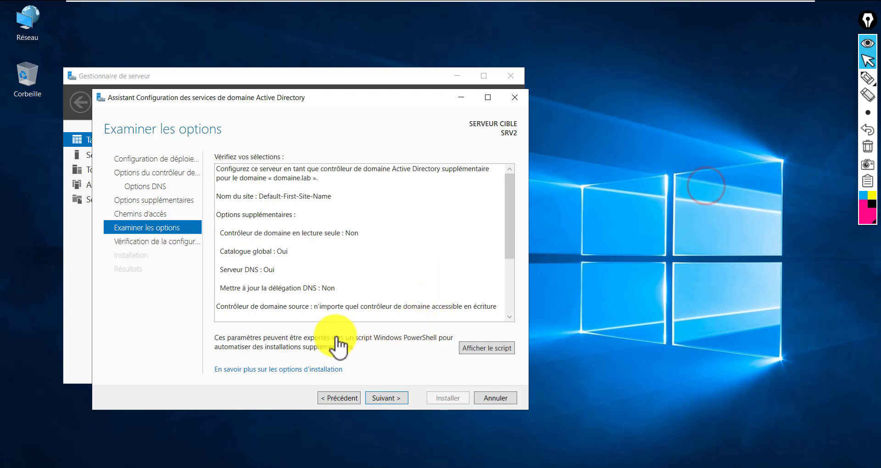
click(225, 171)
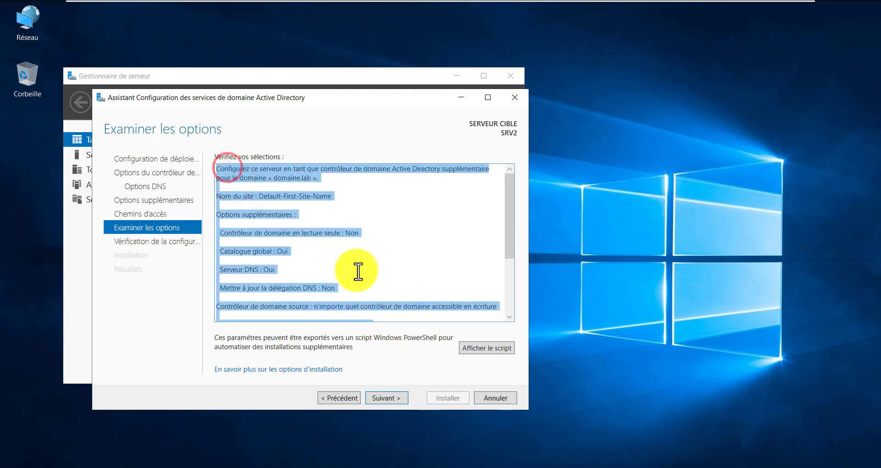
click(351, 255)
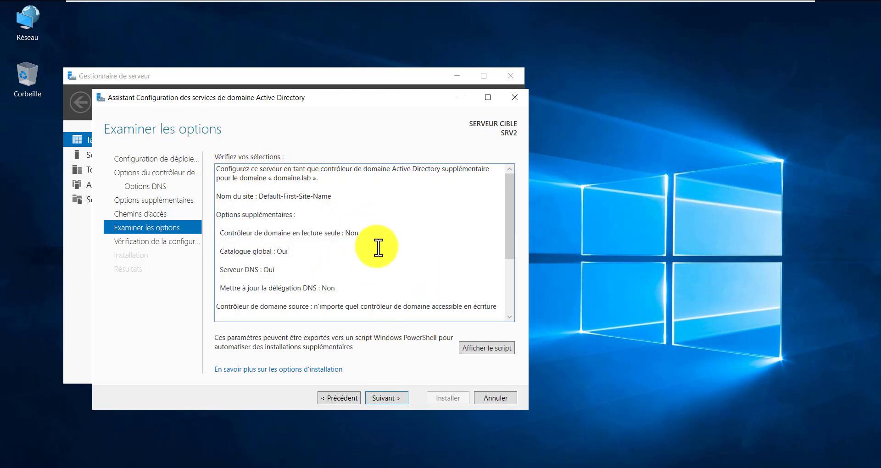
scroll(381, 279, down, 2)
scroll(399, 252, down, 1)
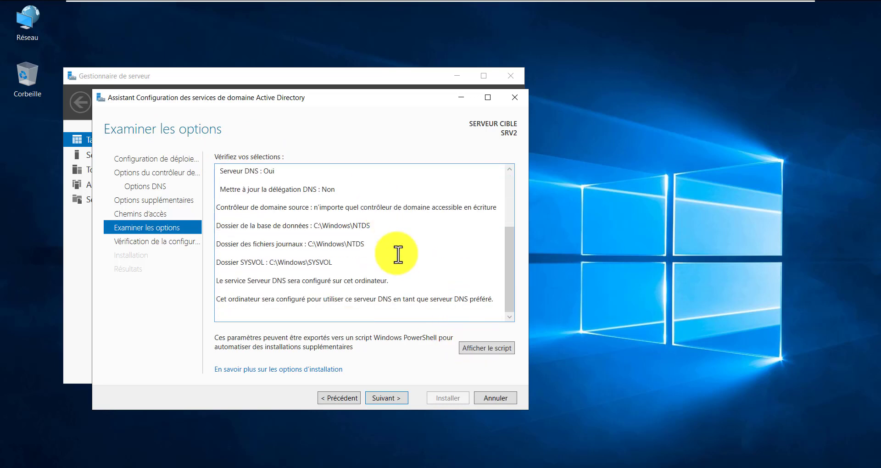
drag(234, 189, 470, 302)
click(445, 256)
click(477, 344)
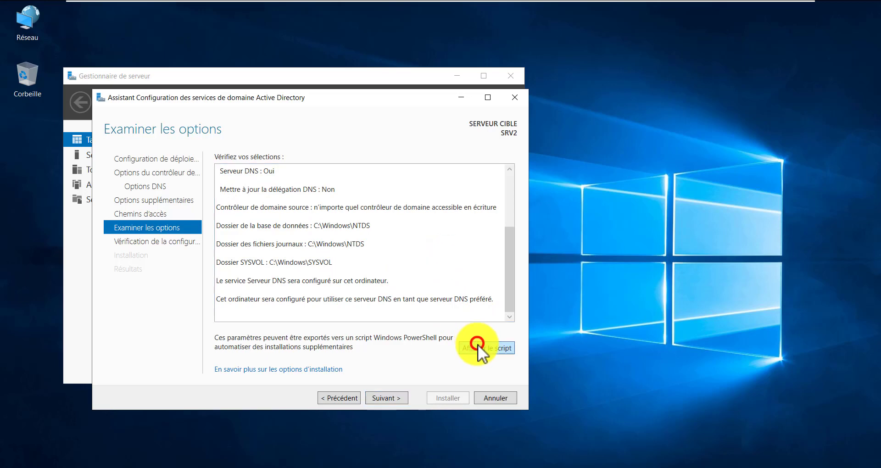
drag(110, 238, 35, 71)
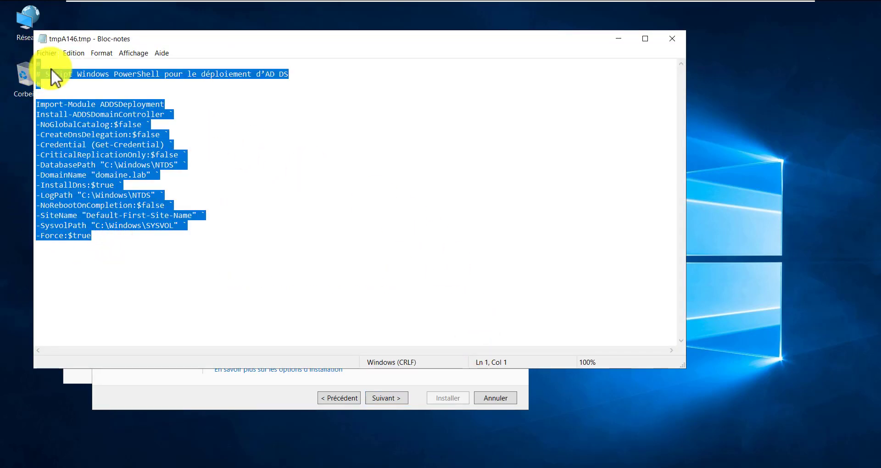
click(106, 167)
drag(228, 256, 43, 93)
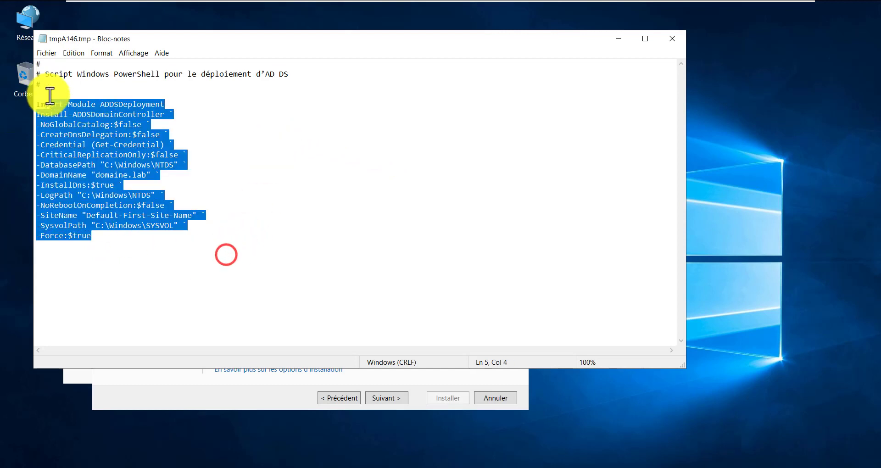
click(192, 230)
click(679, 35)
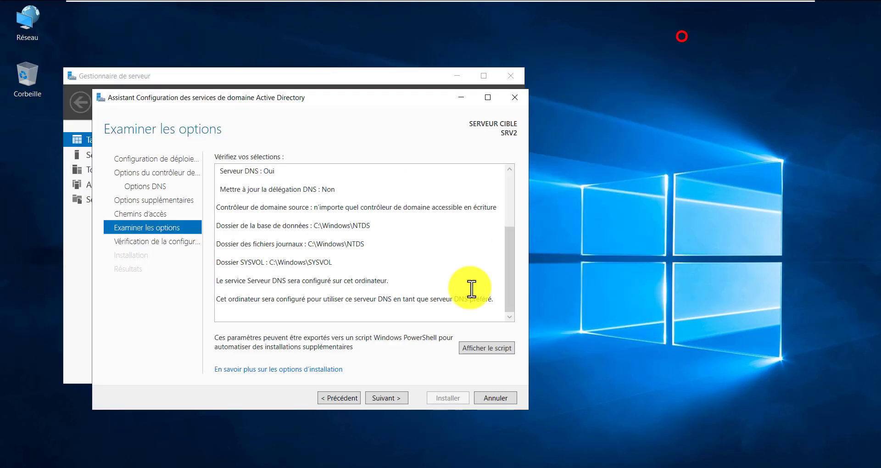
- Run SRV2's prerequisites check and read the results, passed with NT 4.0 cryptography and DNS delegation warnings
click(397, 398)
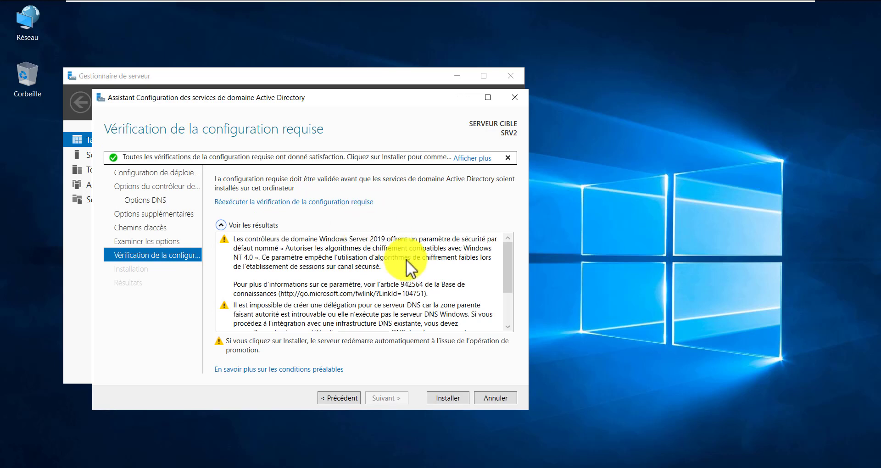
click(450, 396)
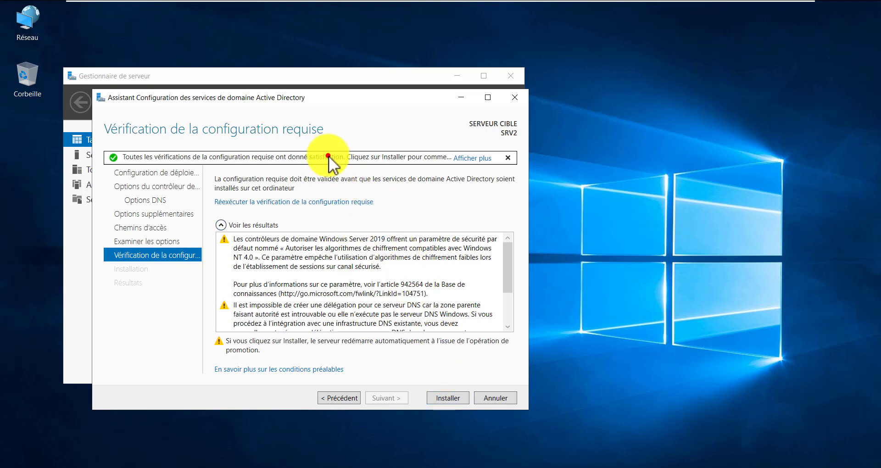
click(328, 156)
- Start installing SRV2 as a domain controller and move the wizard aside to watch progress
click(446, 400)
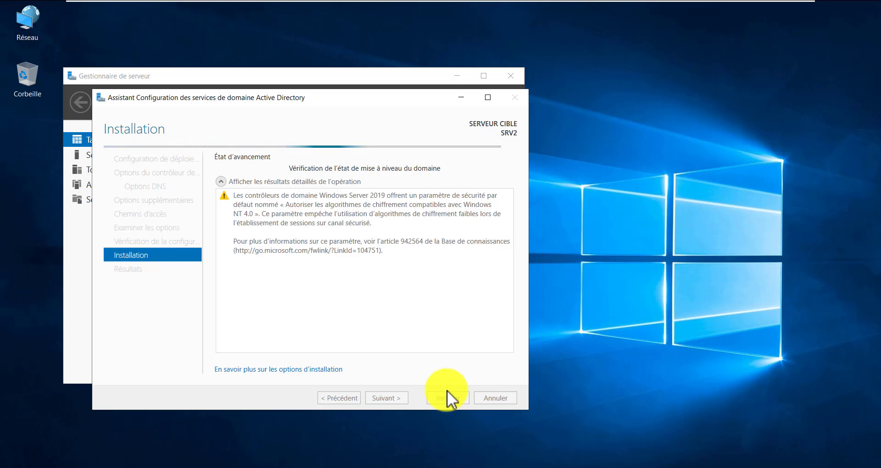
drag(271, 105, 320, 117)
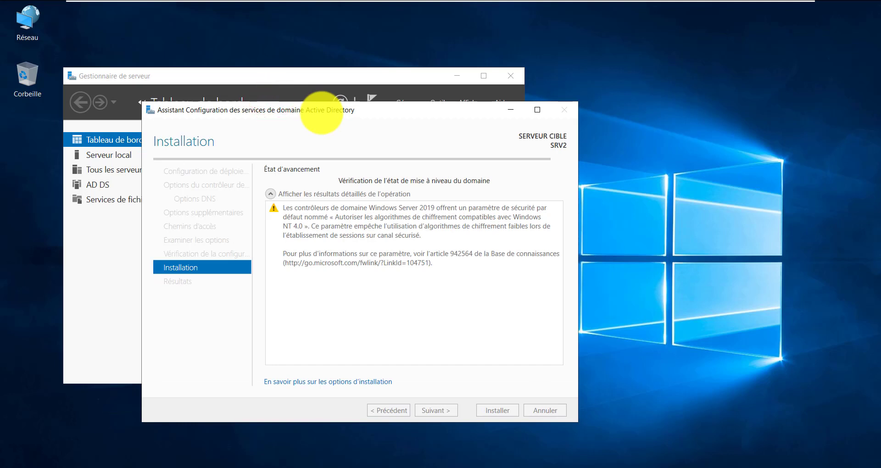
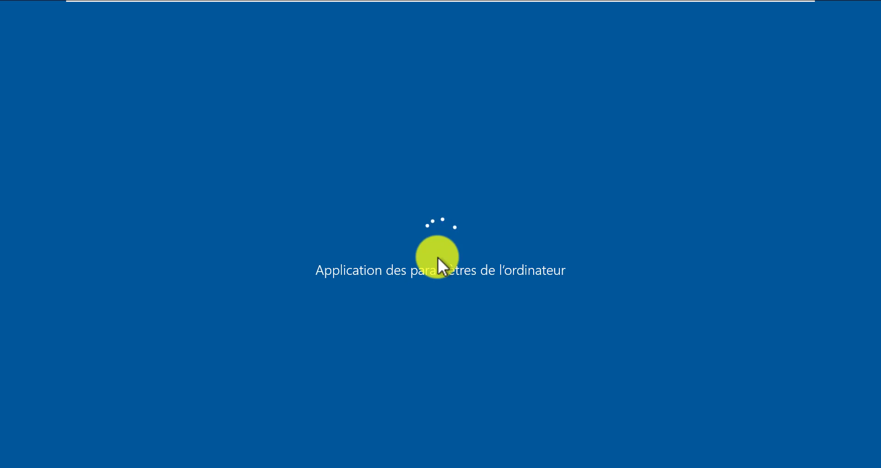
- Take the Windows Server 2019 CSD VM out of full screen while it reboots to the lock screen
mouse_move(651, 1)
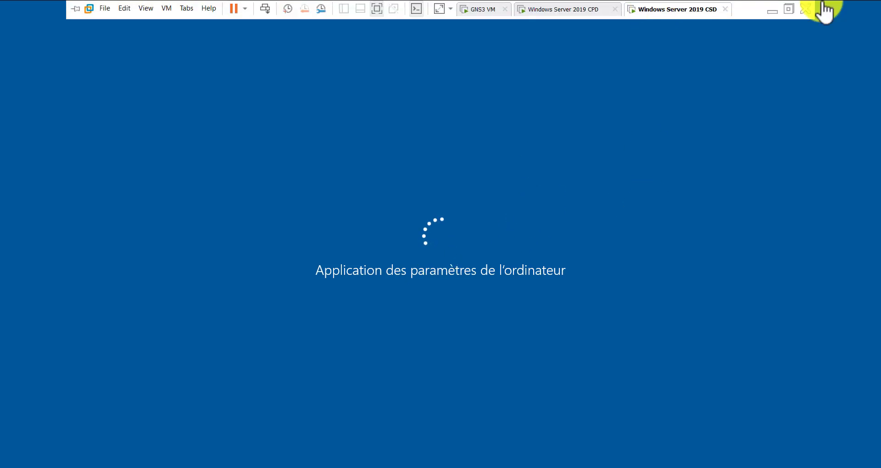
click(790, 10)
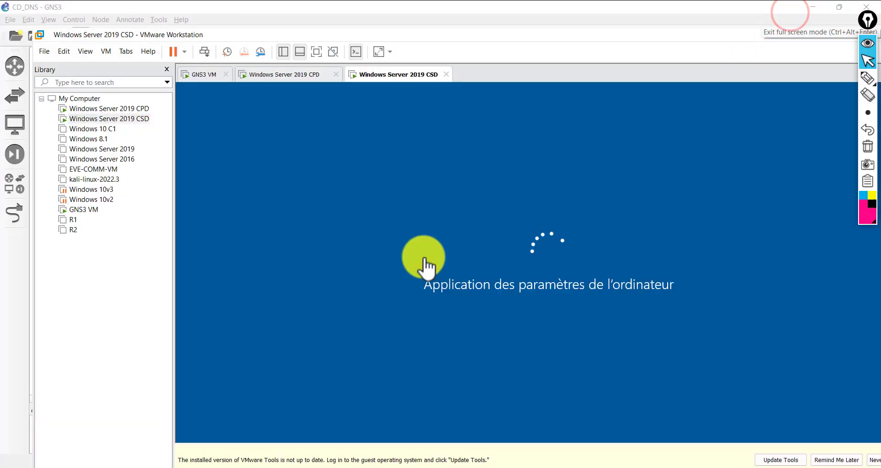
click(521, 309)
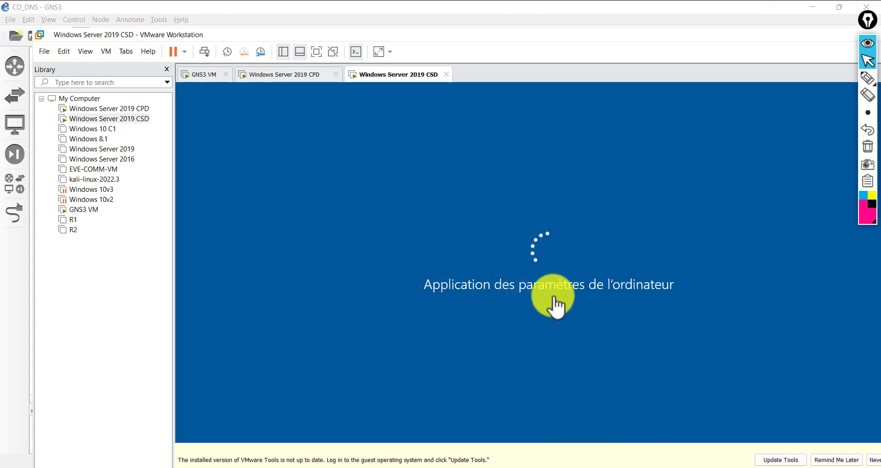
click(591, 185)
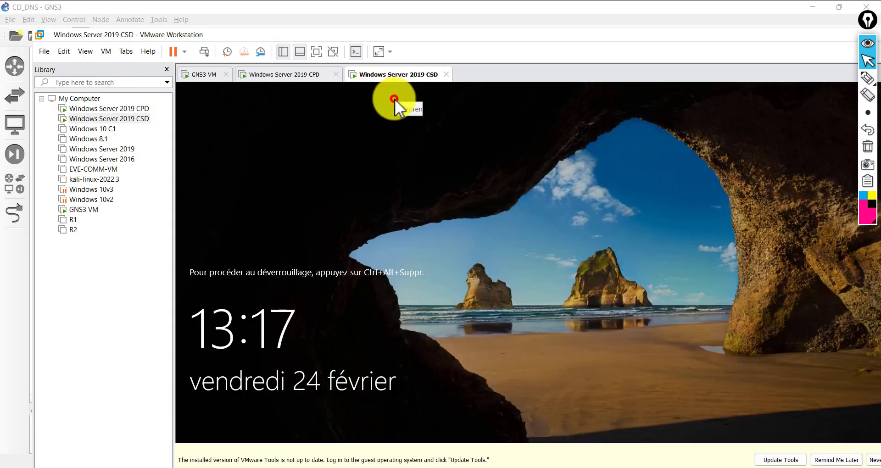
click(394, 96)
- Put the VM back in full screen and send Ctrl+Alt+Del to reach the Administrator password prompt
click(311, 96)
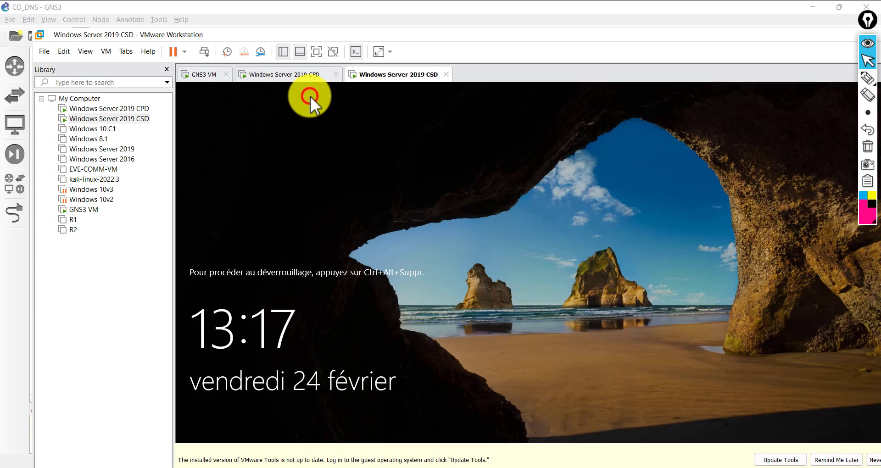
click(315, 52)
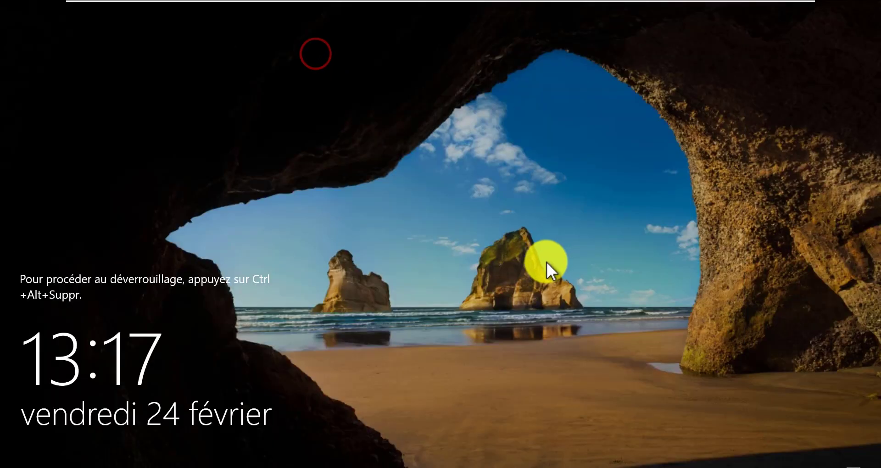
click(351, 254)
mouse_move(183, 1)
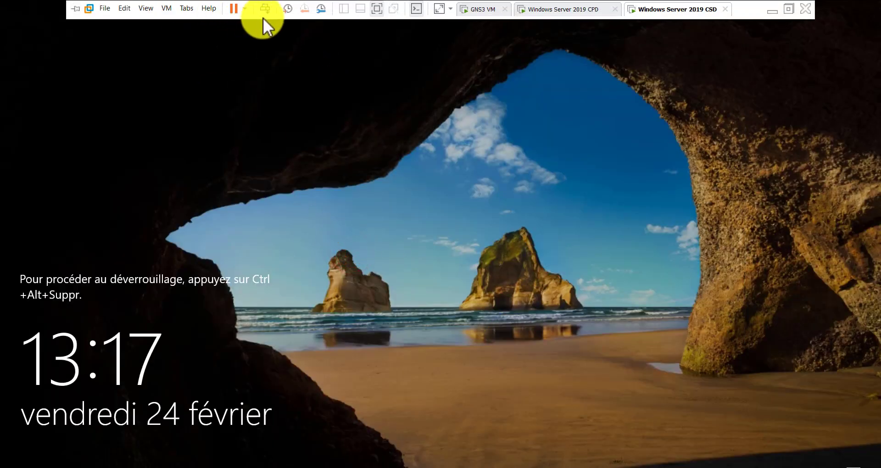
click(268, 7)
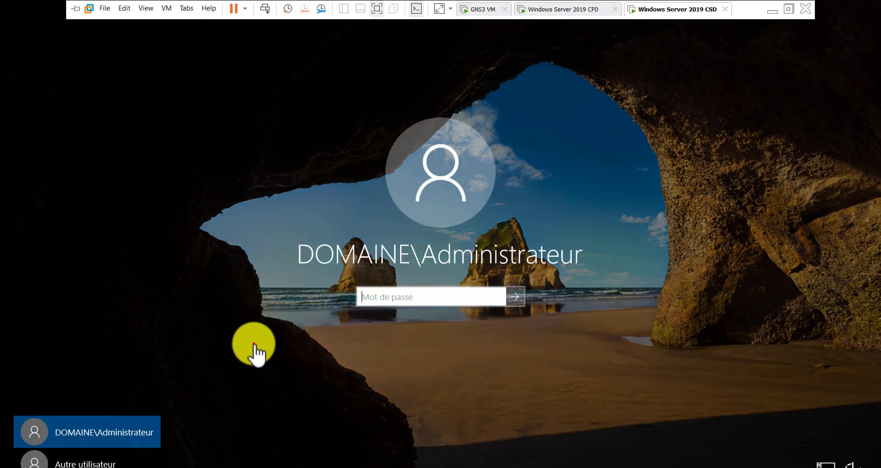
- Sign in as DOMAINE\Administrateur with the account password, after briefly trying Autre utilisateur
click(253, 343)
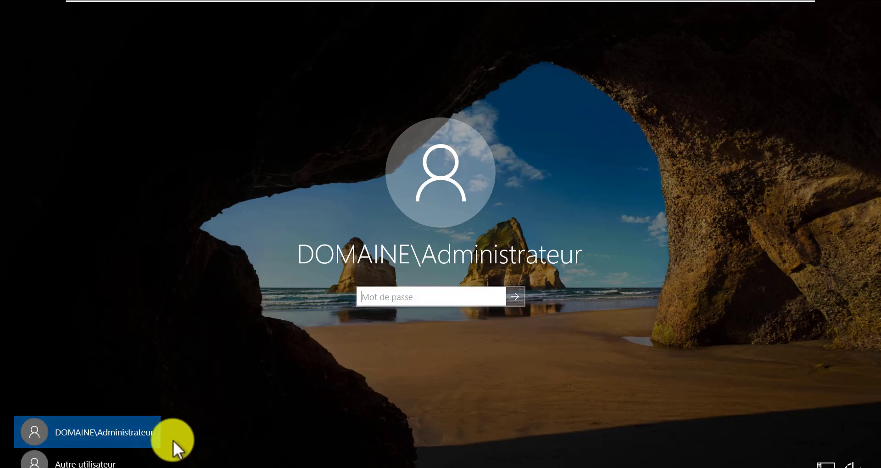
click(71, 464)
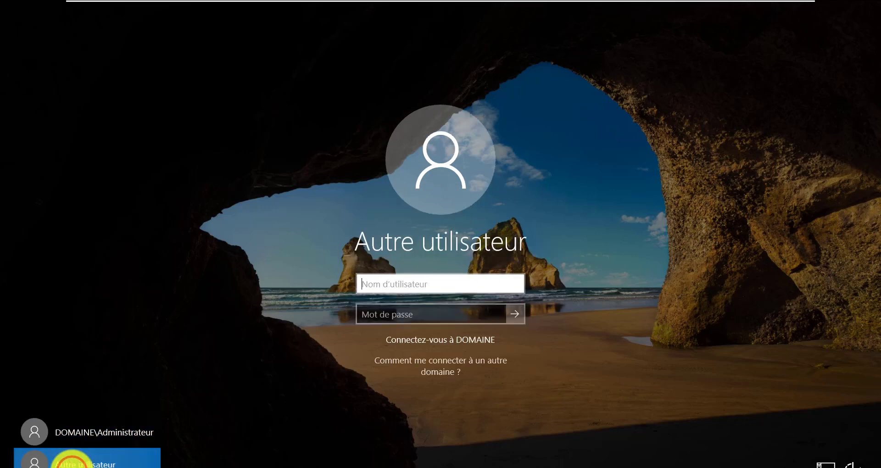
click(405, 287)
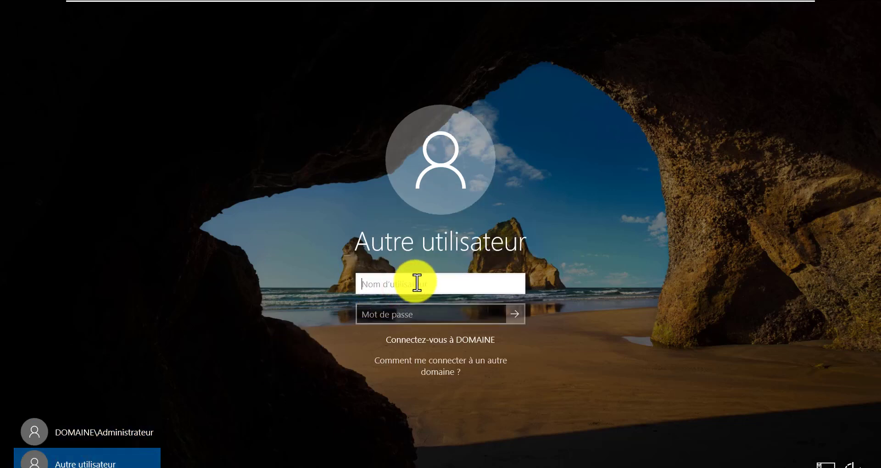
click(435, 282)
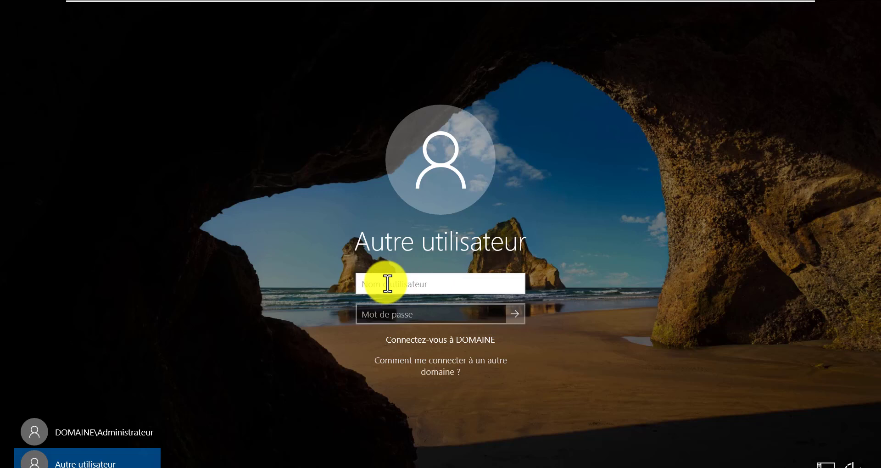
click(99, 437)
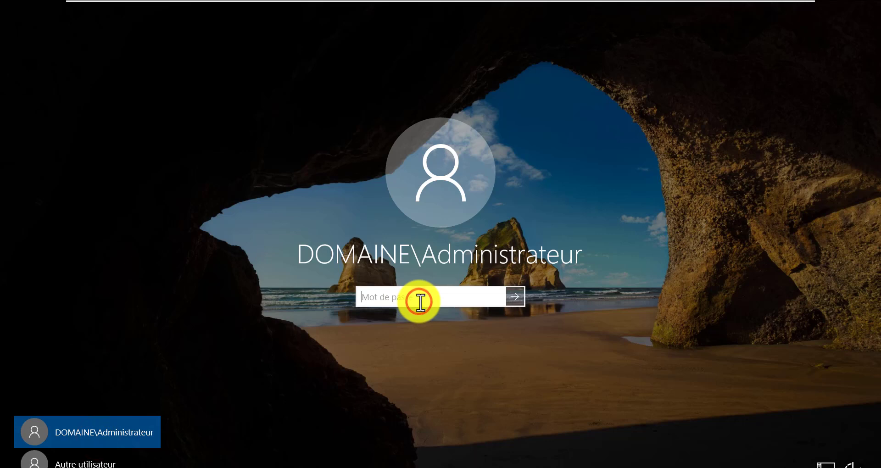
text(P)
key(Return)
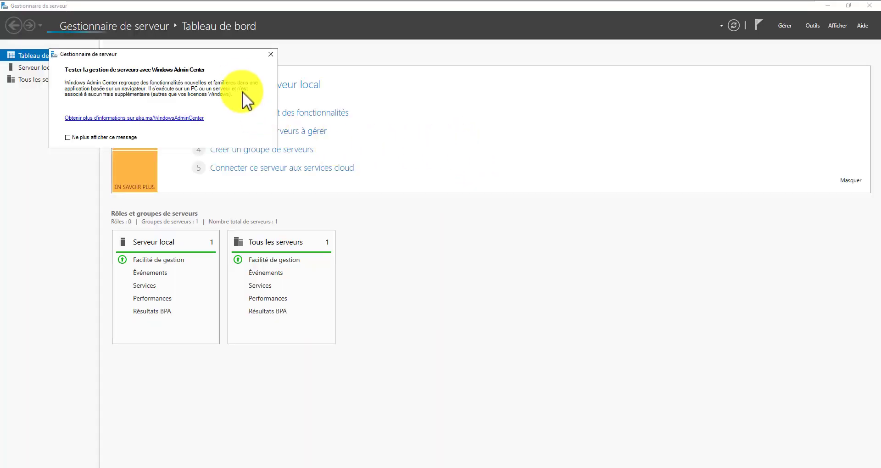
- Close the Windows Admin Center notice and restore and reposition the Server Manager window
click(271, 54)
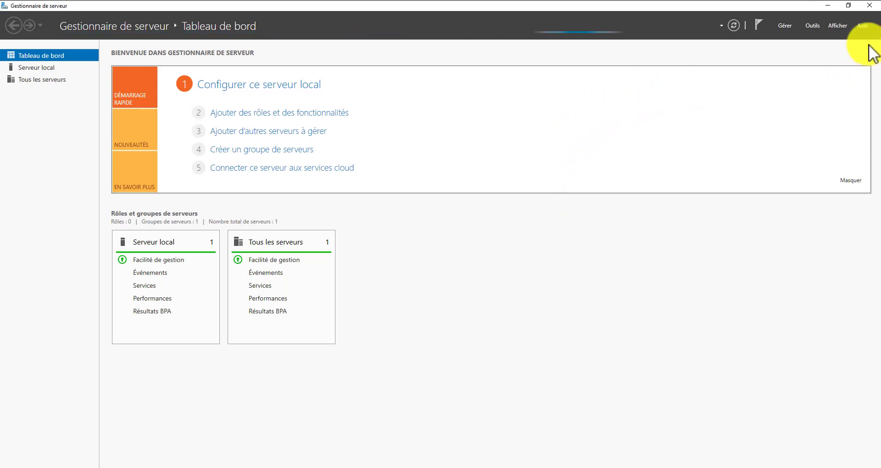
click(850, 6)
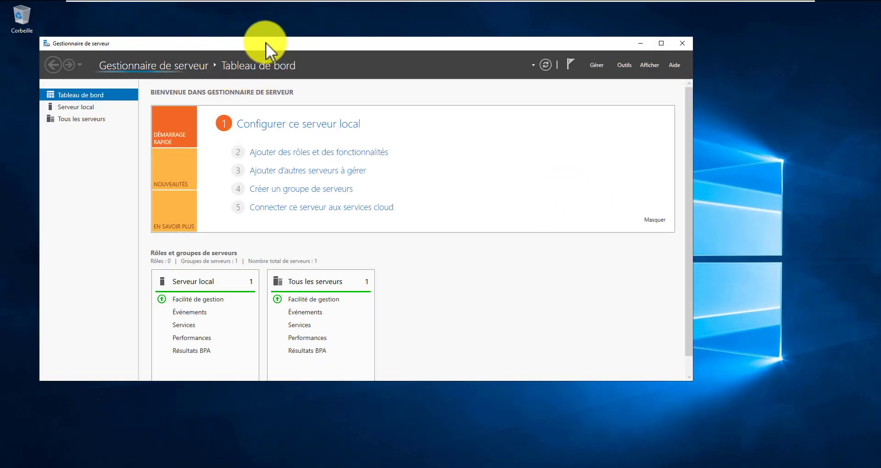
drag(272, 41, 371, 63)
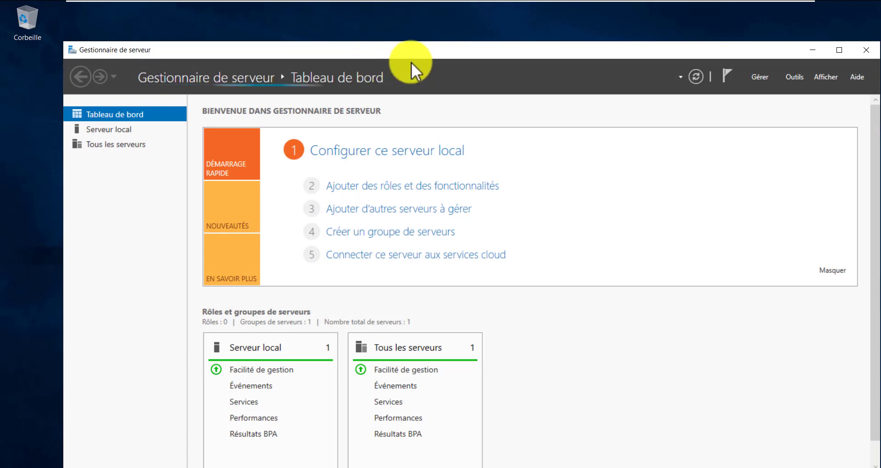
drag(445, 54, 418, 48)
right_click(398, 46)
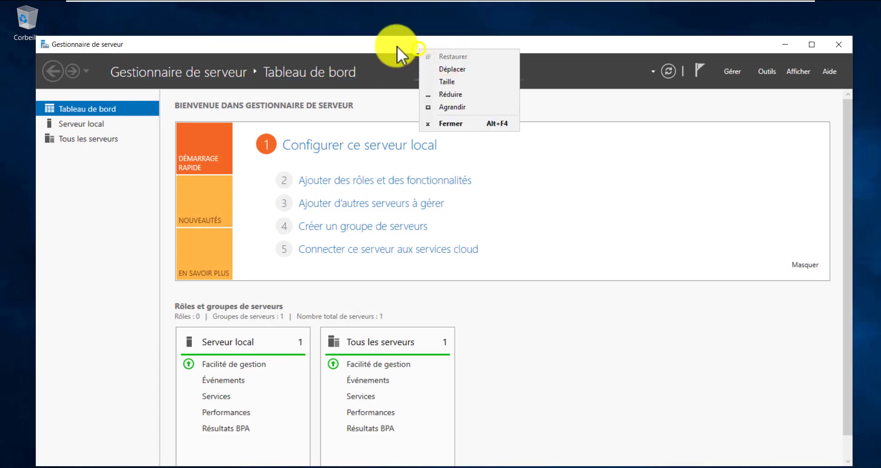
click(392, 46)
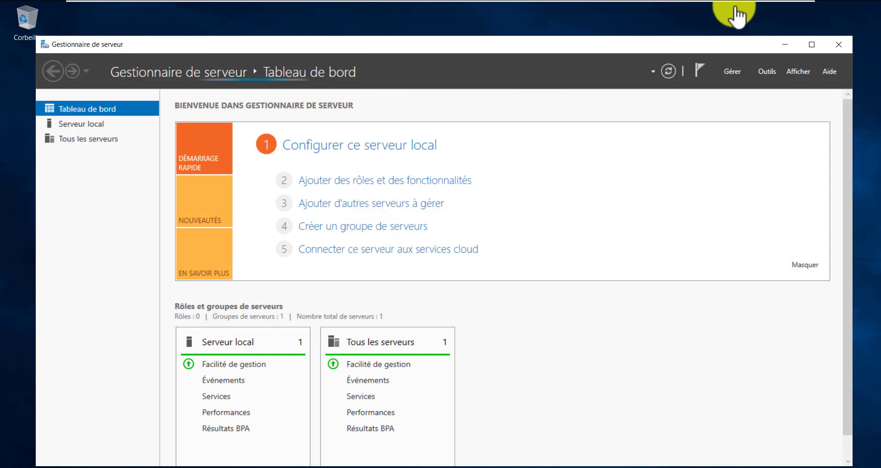
- Glance at the GNS3 topology, then return to the CSD VM and open File Explorer with Win+E
mouse_move(747, 4)
click(772, 10)
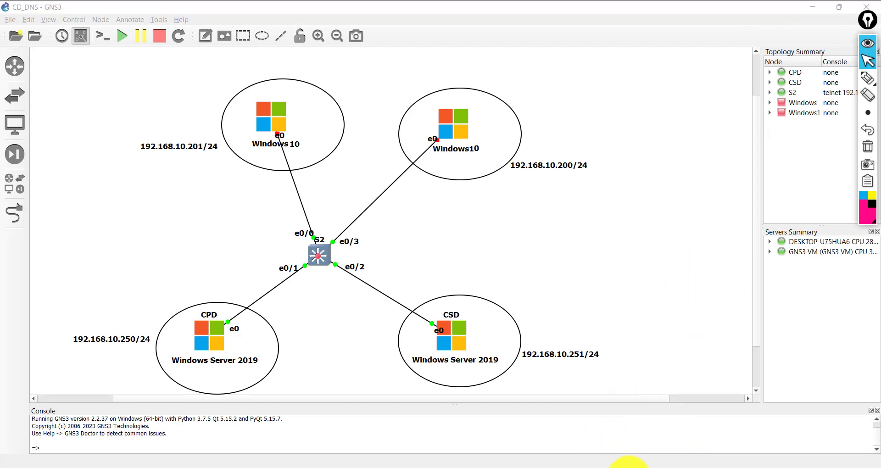
mouse_move(622, 464)
click(725, 409)
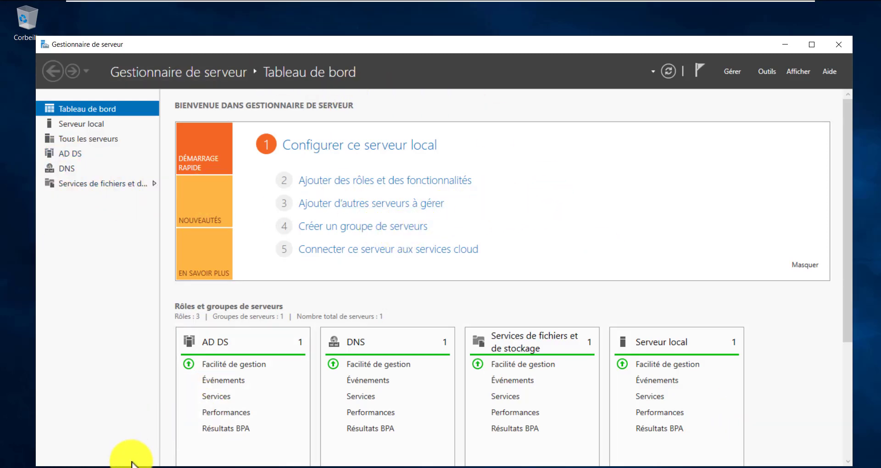
key(super+e)
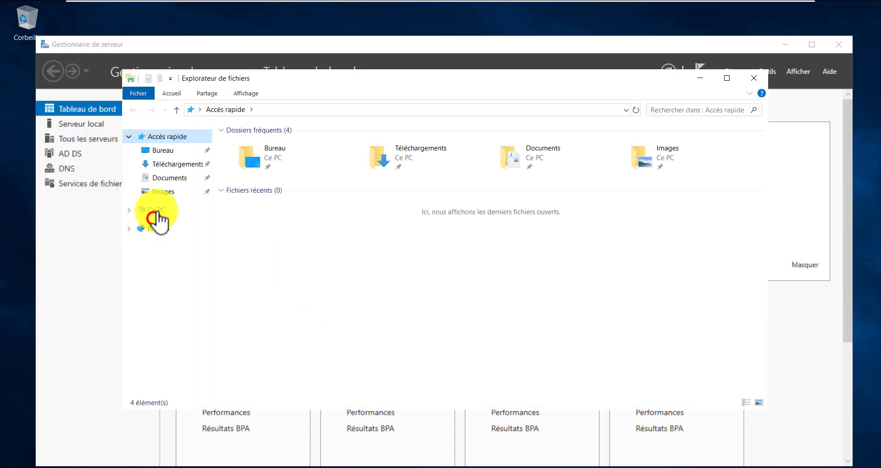
- Confirm in Ce PC's system properties that SRV2 belongs to domaine.lab, then close both windows
click(156, 210)
right_click(403, 323)
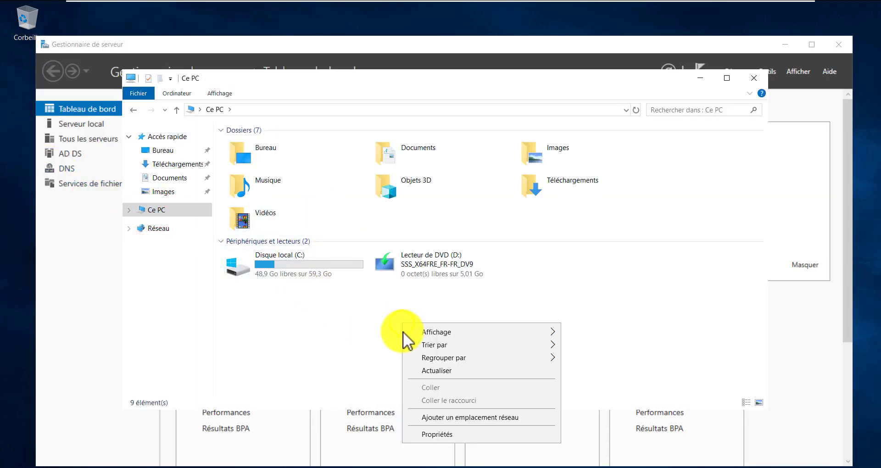
click(436, 434)
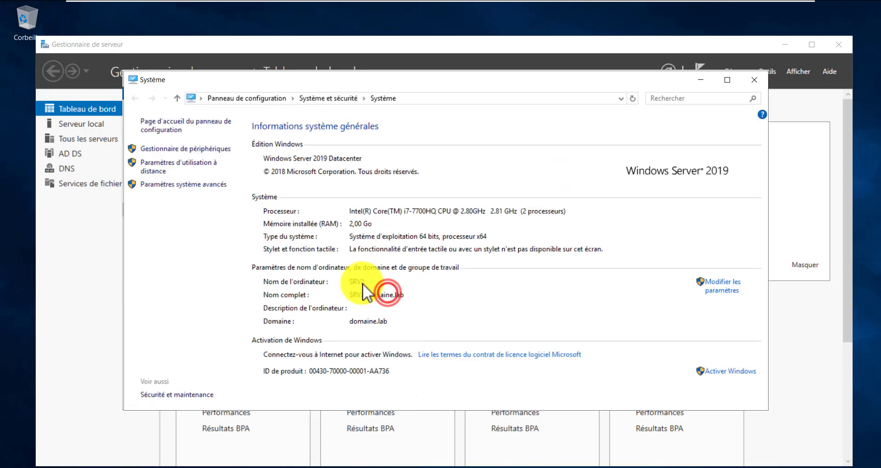
click(379, 283)
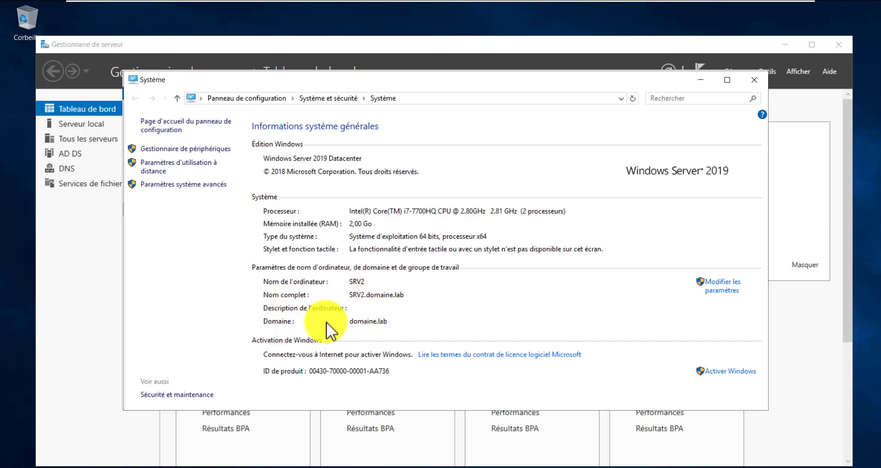
click(355, 296)
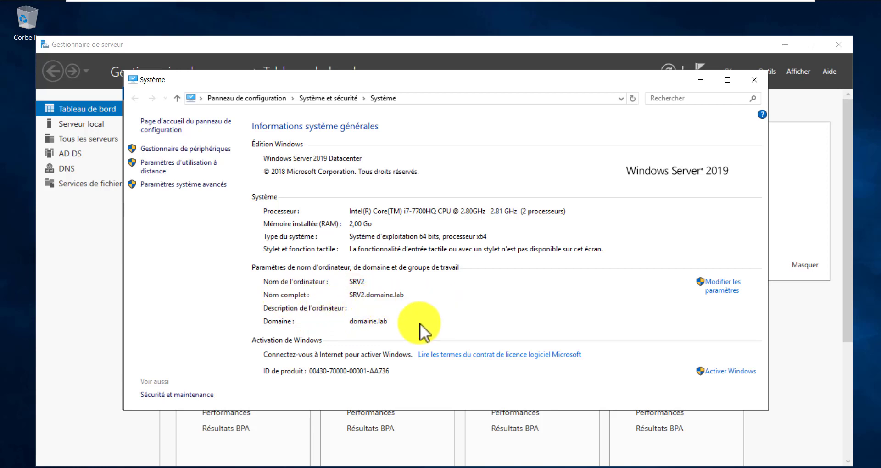
click(359, 323)
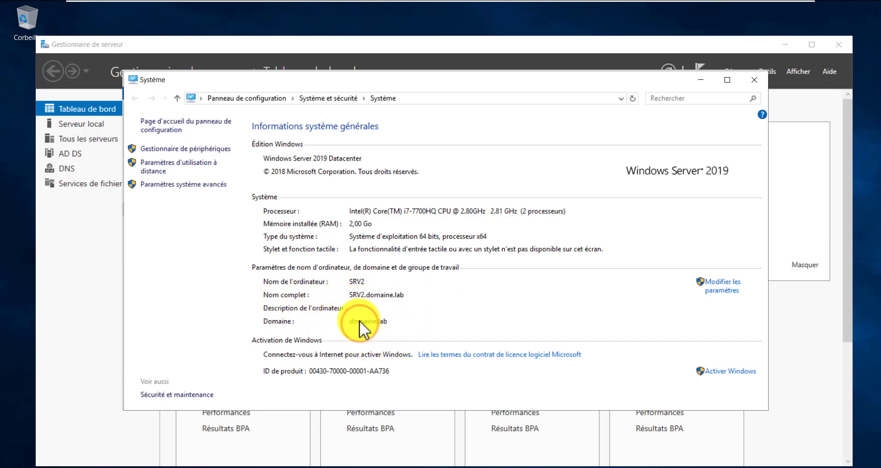
click(753, 83)
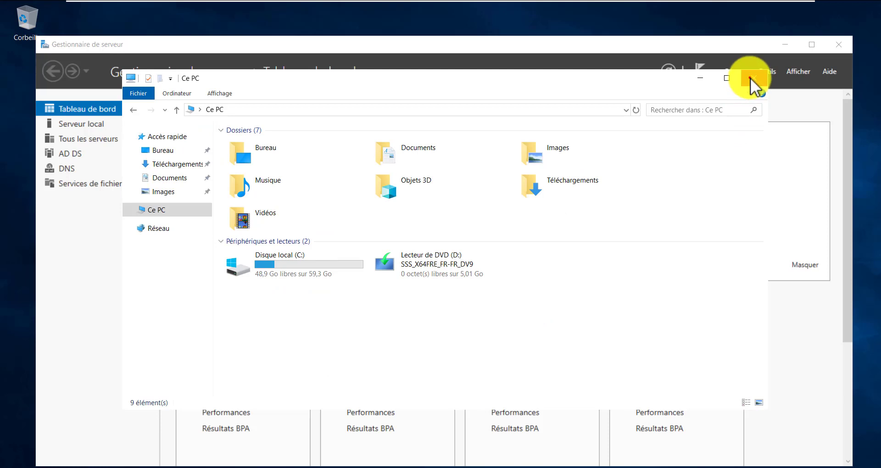
click(751, 79)
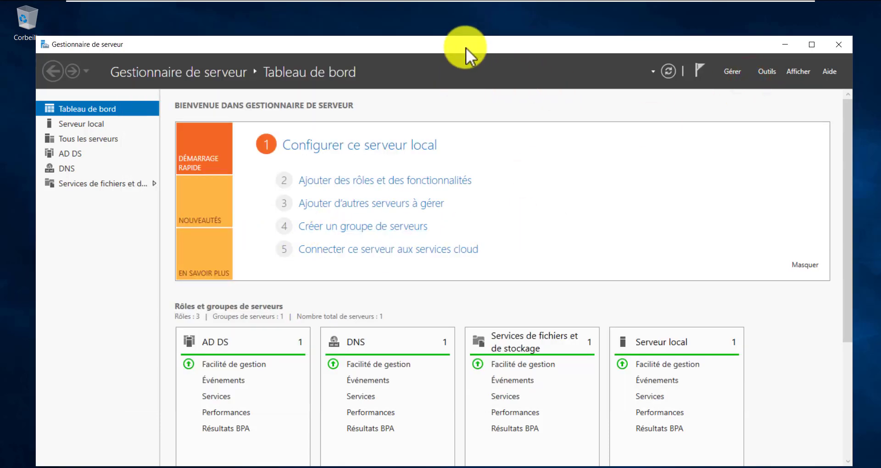
- Maximize Server Manager, launch Active Directory Users and Computers and browse domaine.lab's ADMINISTRATEUR, INVITE and UTILISATEUR OUs
drag(463, 51, 463, 29)
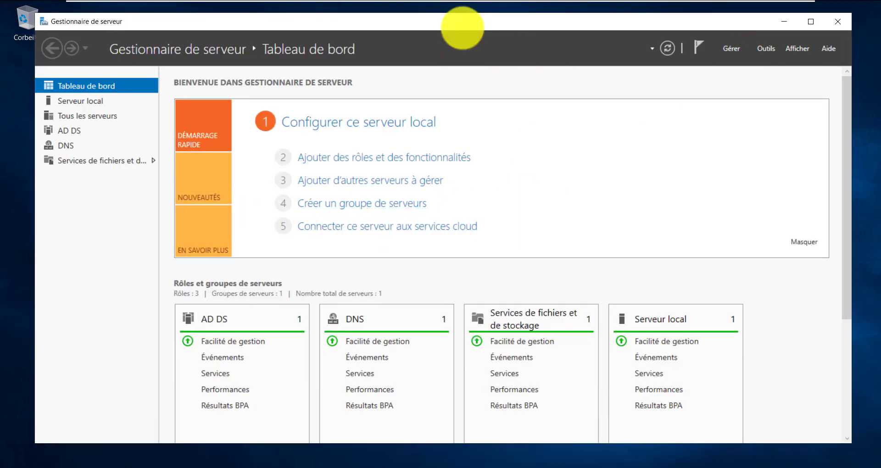
double_click(464, 24)
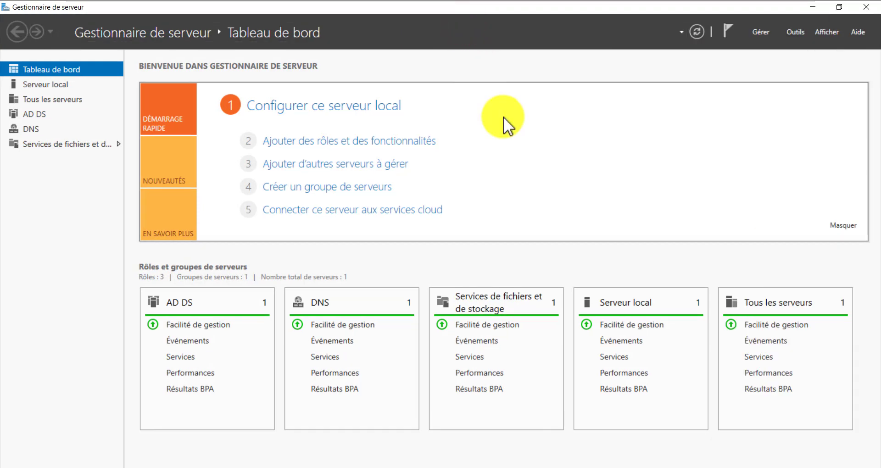
click(803, 30)
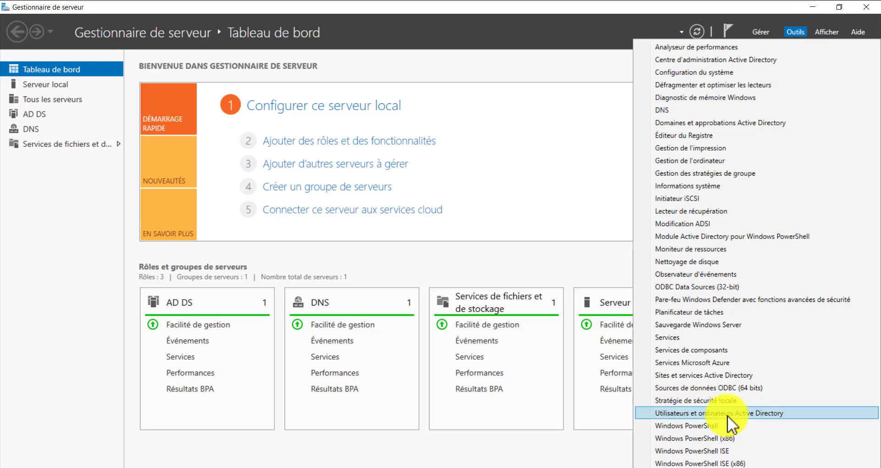
click(754, 416)
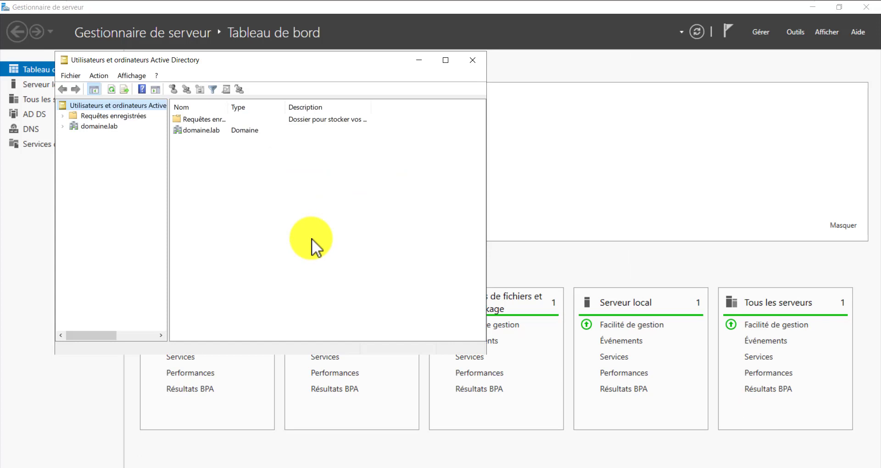
click(62, 125)
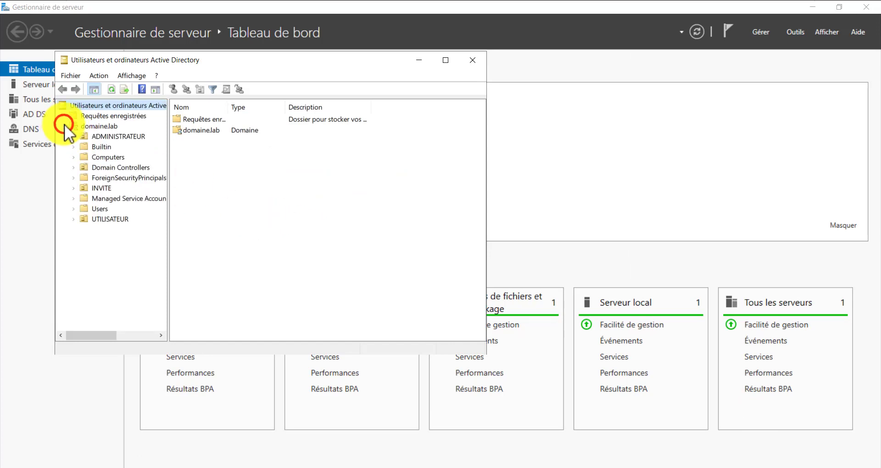
click(122, 136)
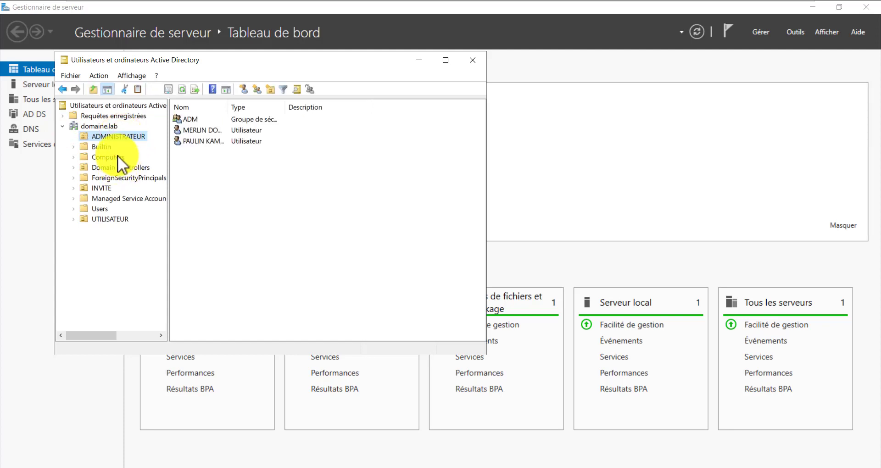
click(100, 188)
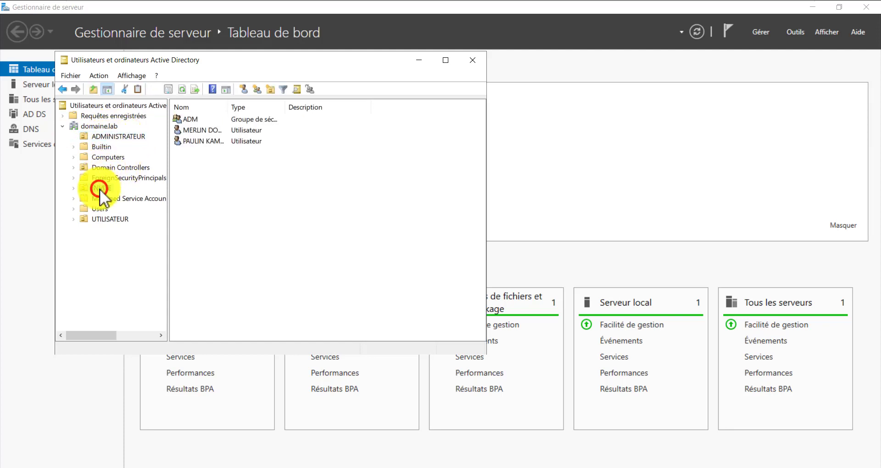
click(113, 220)
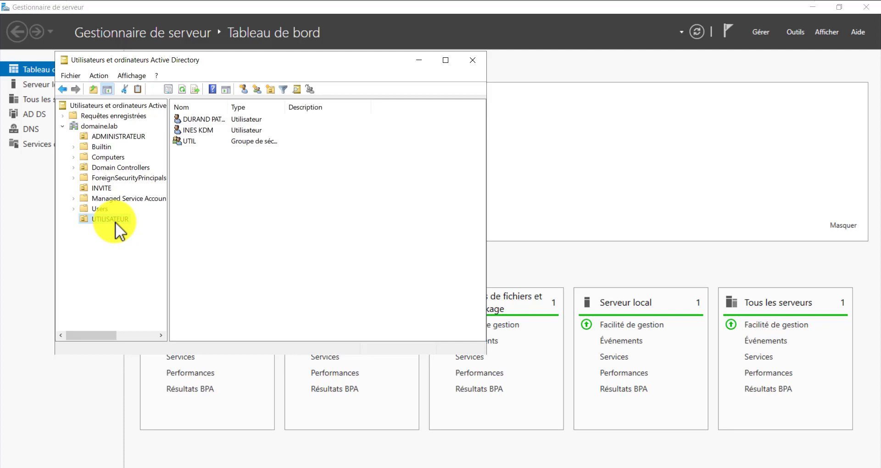
- Revisit ADMINISTRATEUR and inspect its two user accounts and the ADM group
click(108, 127)
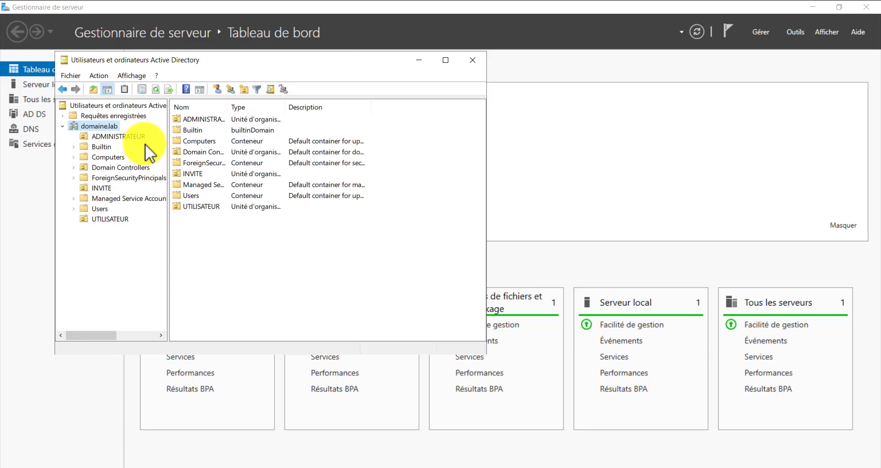
click(115, 136)
click(200, 129)
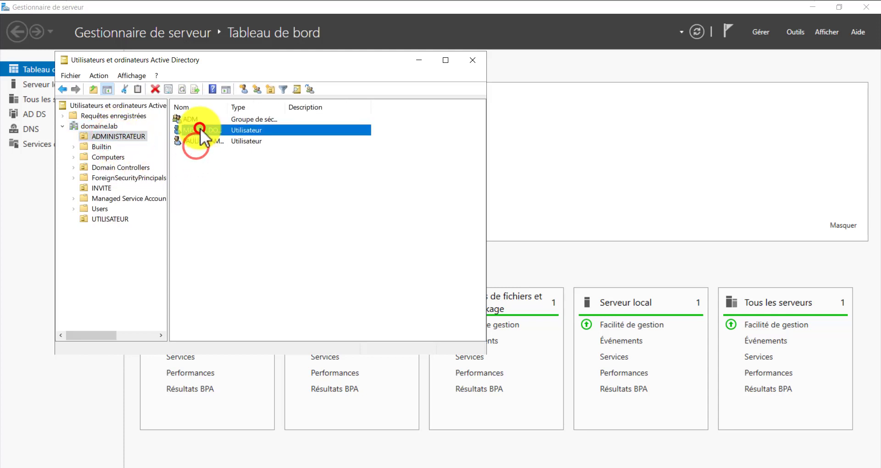
click(200, 139)
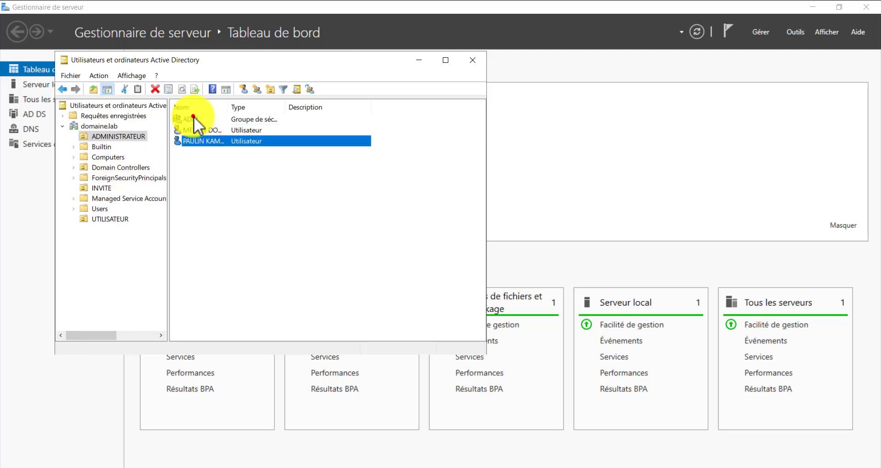
click(193, 118)
click(202, 141)
drag(196, 173, 202, 128)
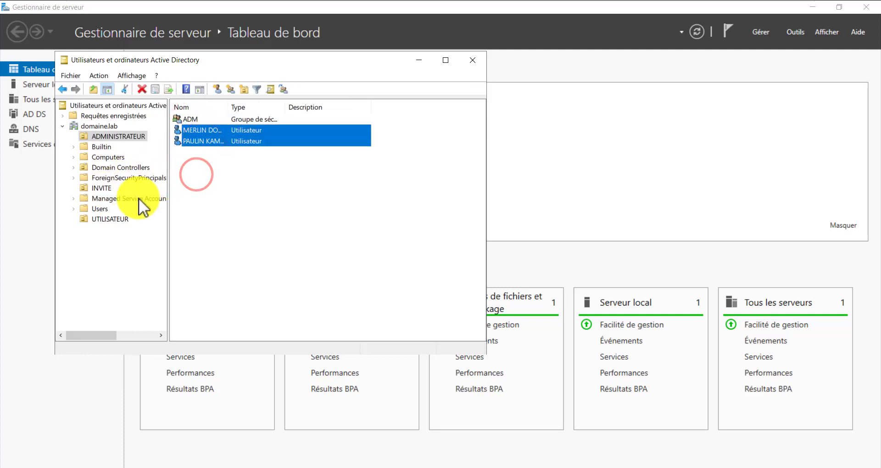
- Inspect UTILISATEUR's two user accounts and the UTIL group
click(108, 220)
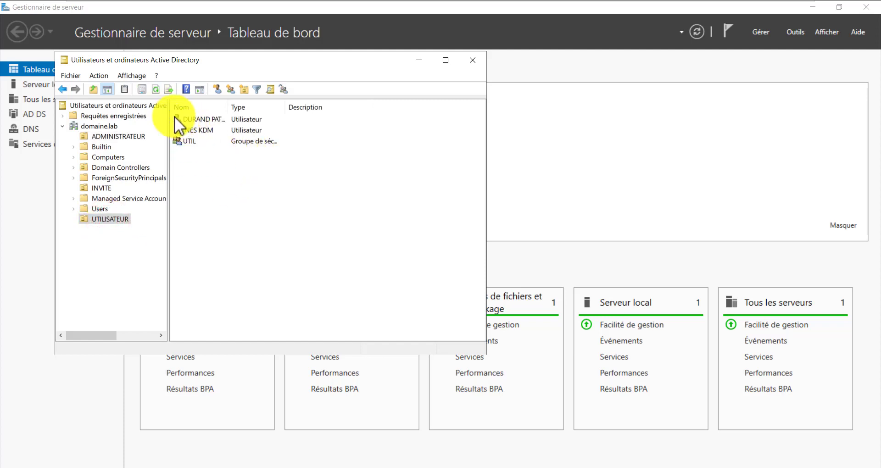
drag(199, 131, 200, 125)
click(197, 119)
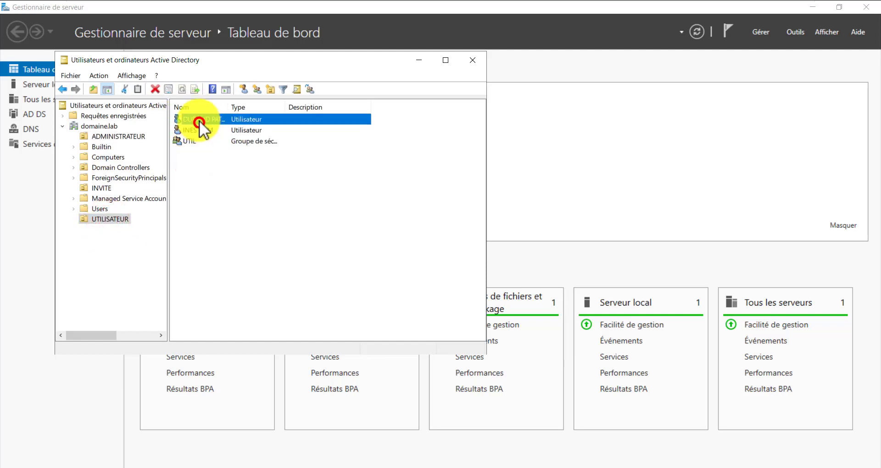
click(198, 137)
click(199, 127)
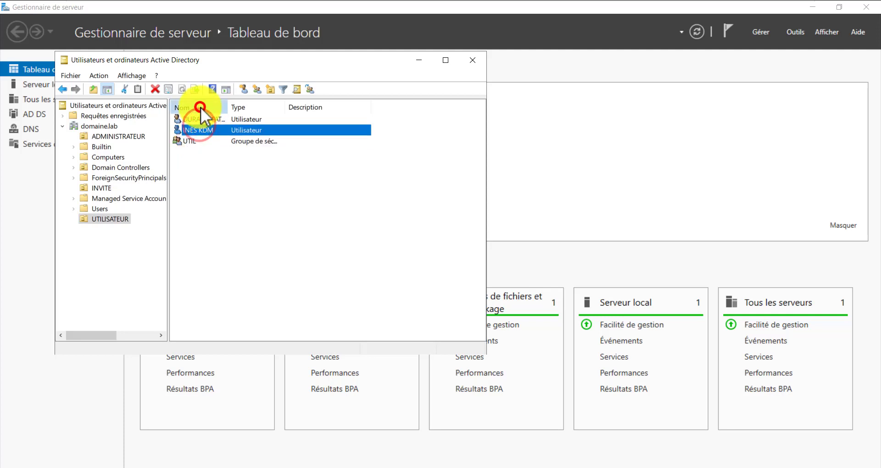
click(200, 122)
click(198, 130)
click(198, 139)
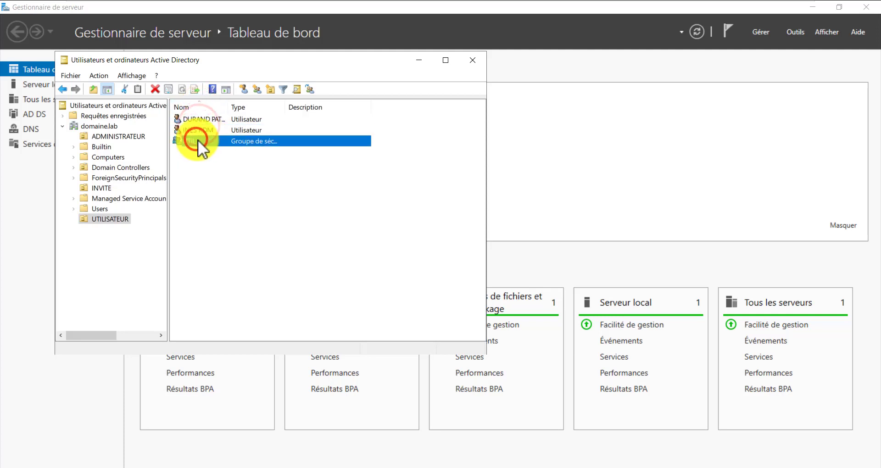
mouse_move(733, 3)
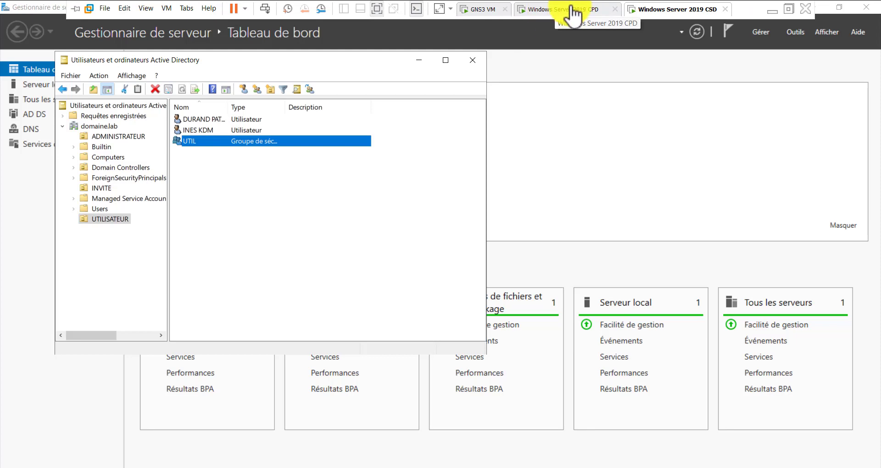
- Switch to the Windows Server 2019 CPD VM and sign in with the administrator password
click(571, 9)
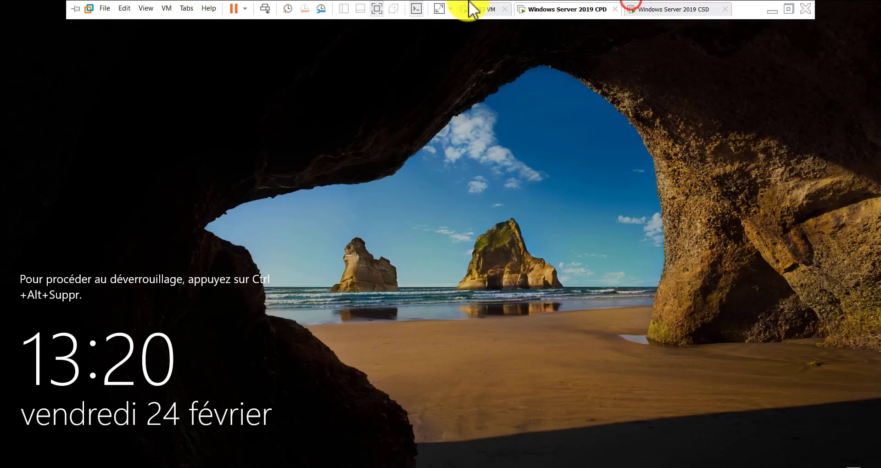
click(265, 8)
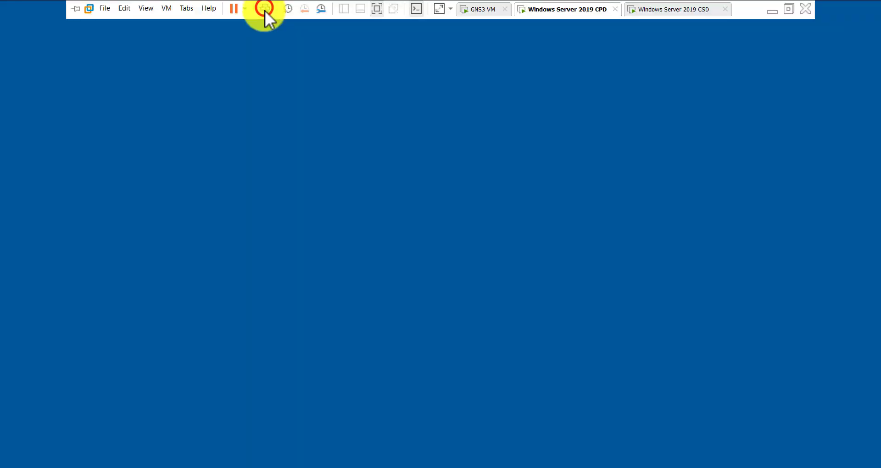
click(435, 296)
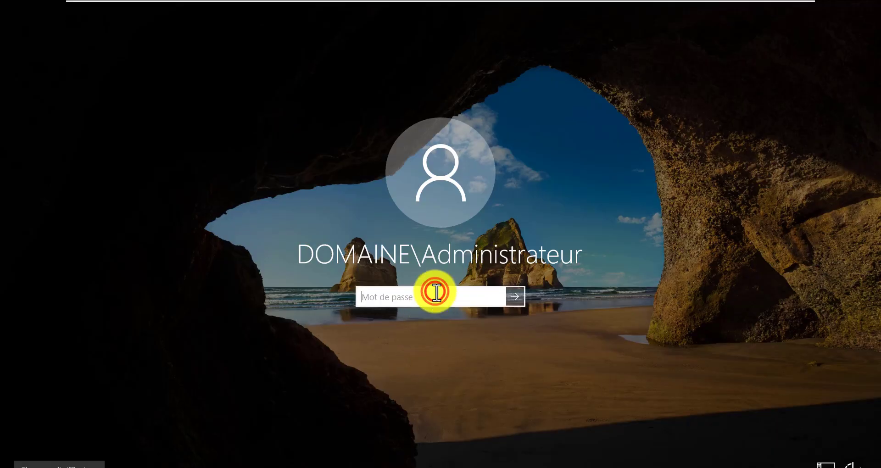
text(P)
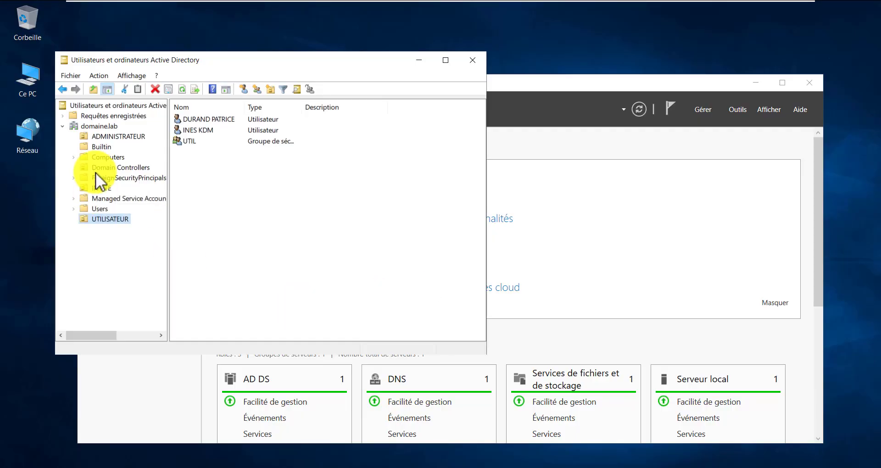
- Browse domaine.lab's Domain Controllers, Computers, ForeignSecurityPrincipals, ADMINISTRATEUR, INVITE and UTILISATEUR containers
click(97, 167)
click(65, 126)
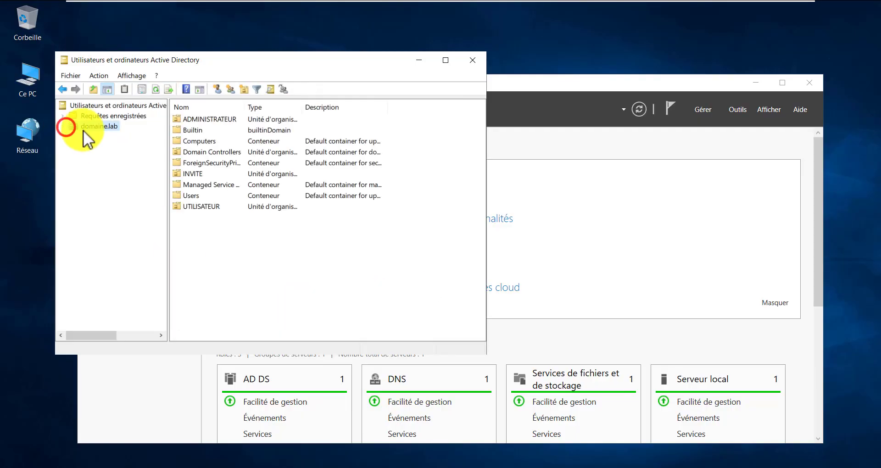
click(61, 129)
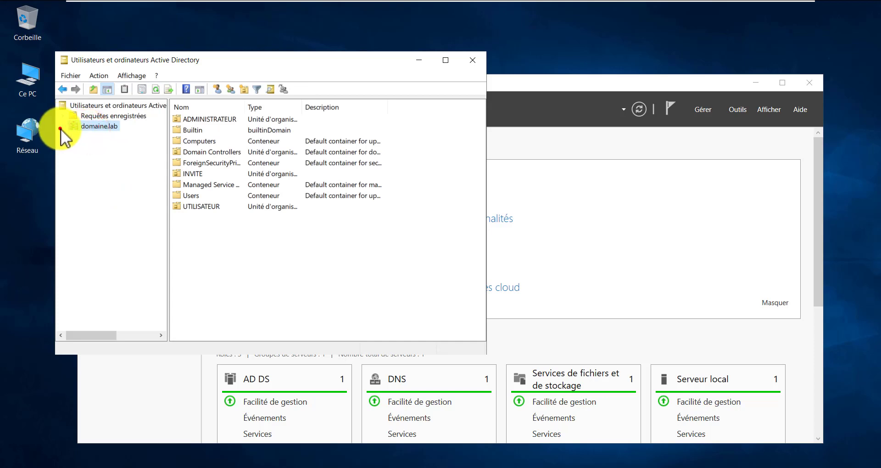
click(98, 136)
click(106, 156)
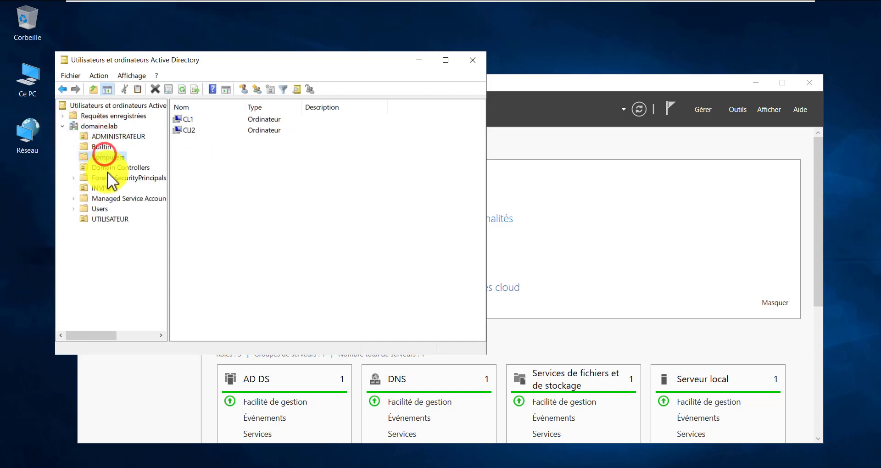
click(111, 167)
click(118, 177)
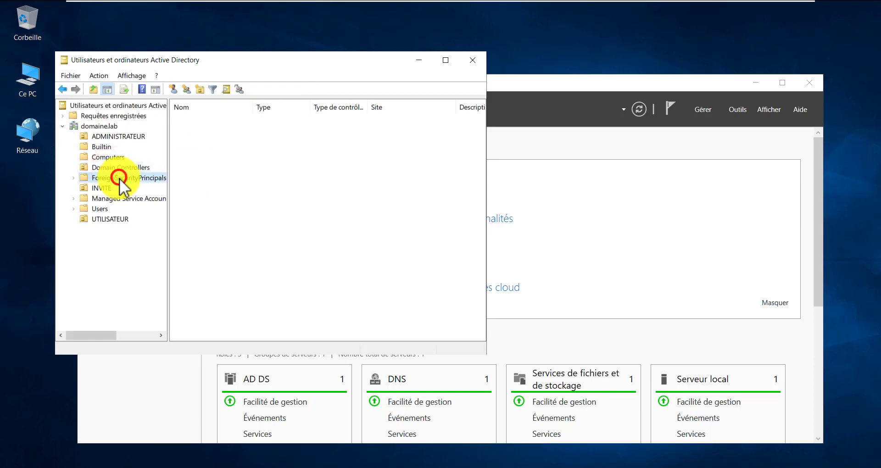
click(101, 188)
click(102, 217)
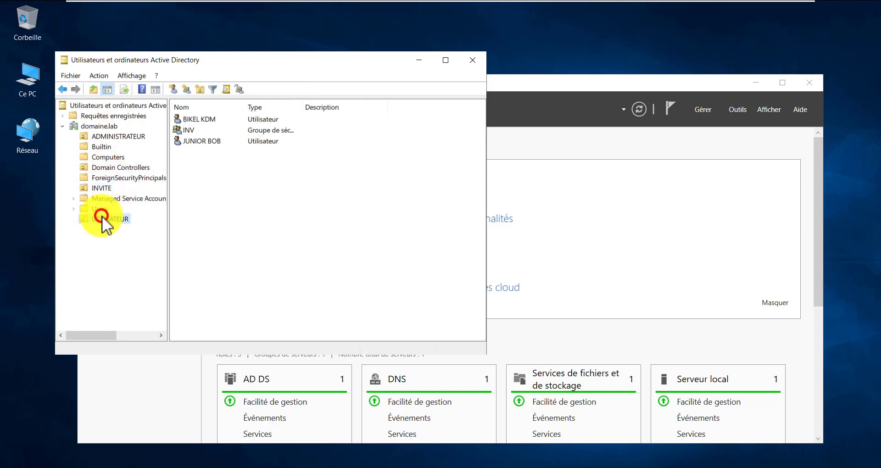
click(198, 210)
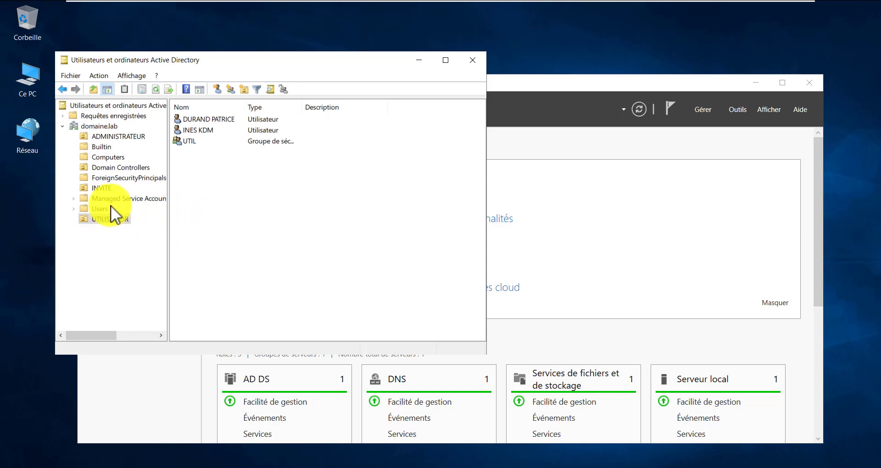
- Open and dismiss domaine.lab's action menu, then move over to the CSD VM's directory window
click(106, 124)
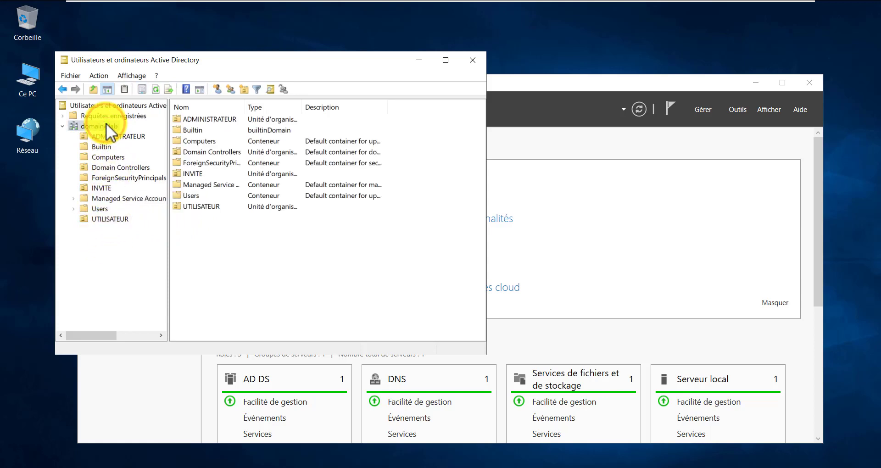
right_click(106, 124)
click(485, 244)
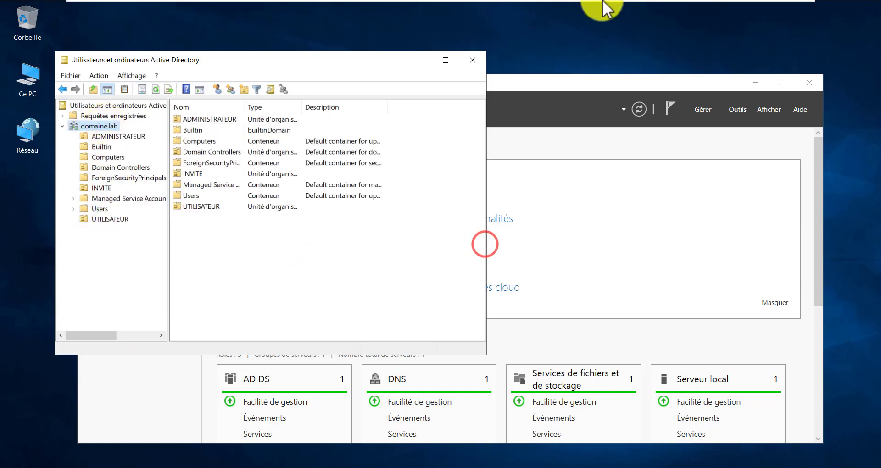
click(660, 8)
click(332, 269)
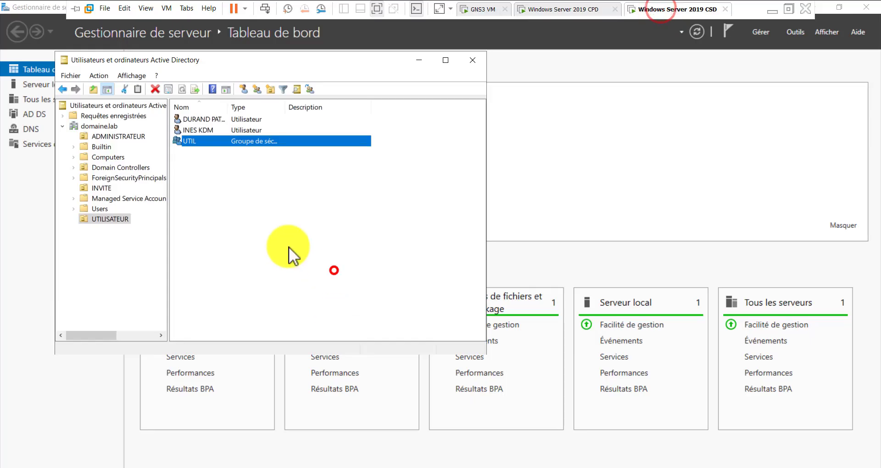
- Create the PREUVE organizational unit via Nouveau > Unité d'organisation on domaine.lab and select it
right_click(106, 125)
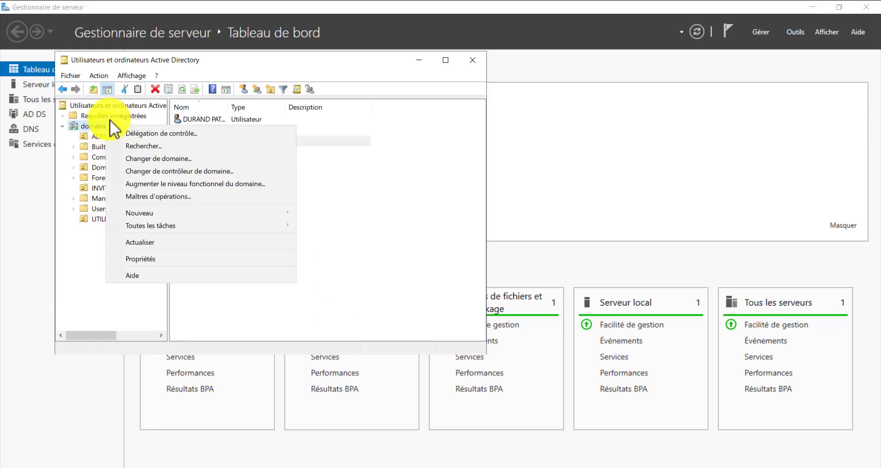
mouse_move(259, 212)
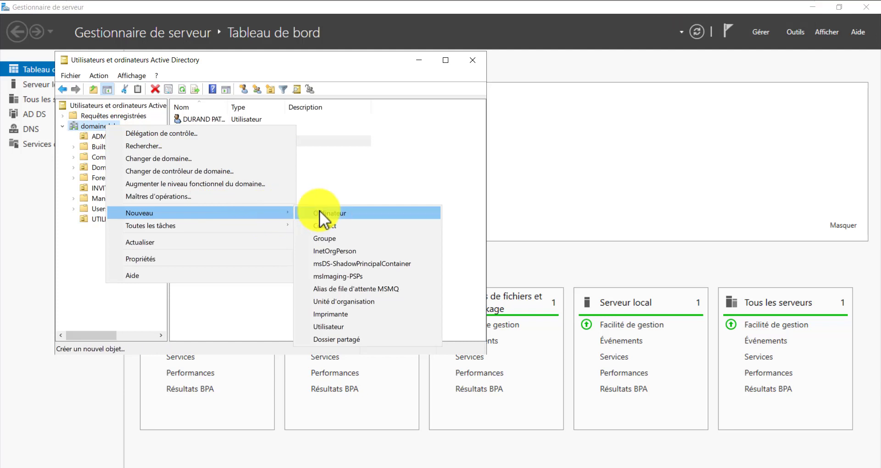
click(353, 301)
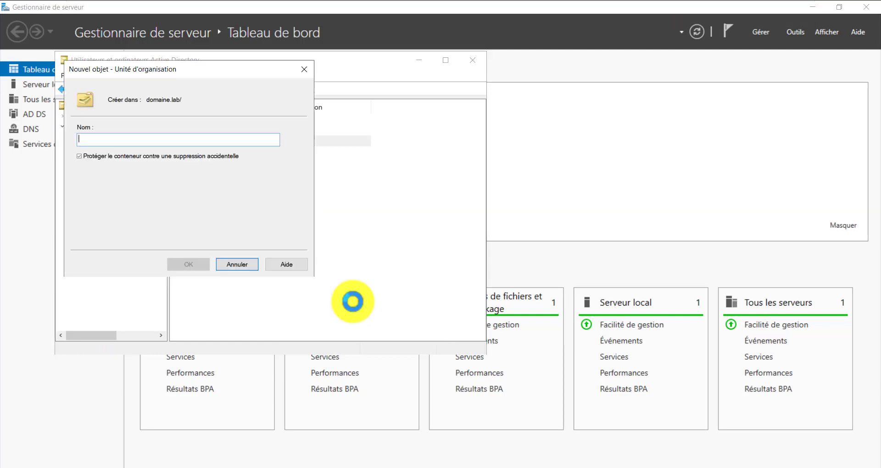
text(preu)
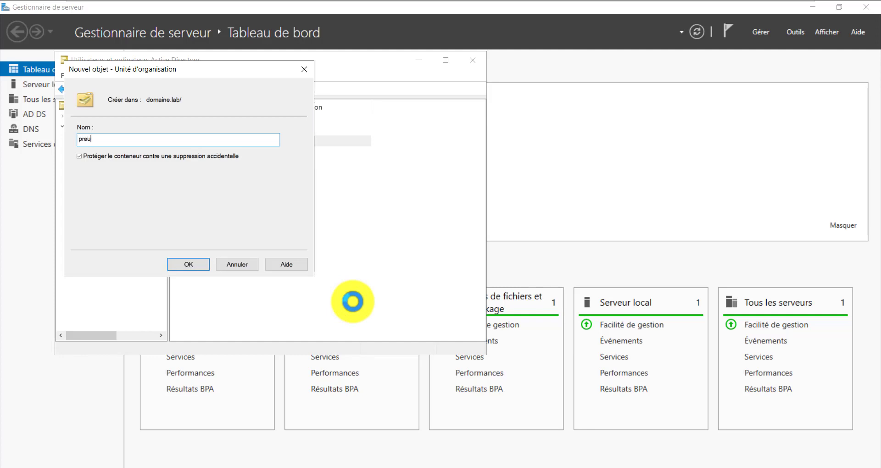
key(BackSpace)
key(BackSpace)
key(BackSpace)
key(BackSpace)
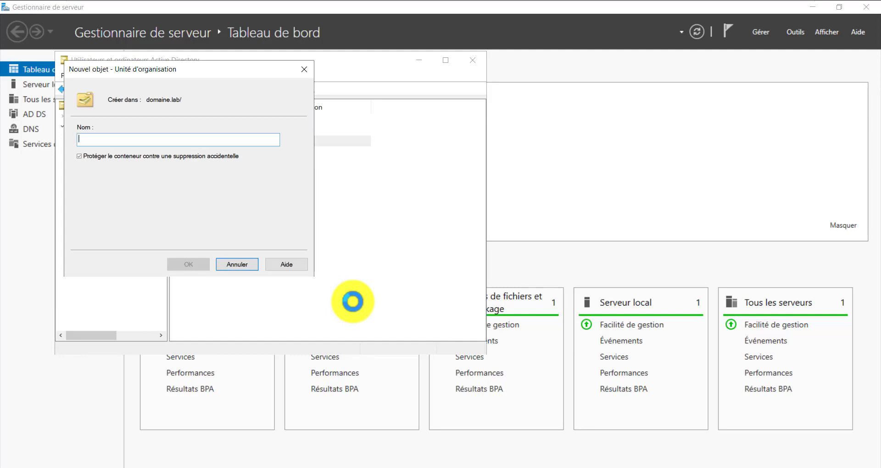
text(PREU)
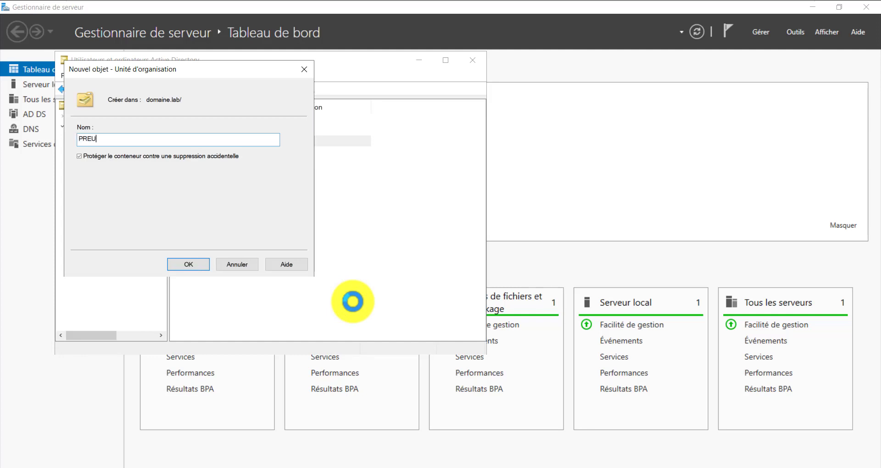
text(VE)
key(Return)
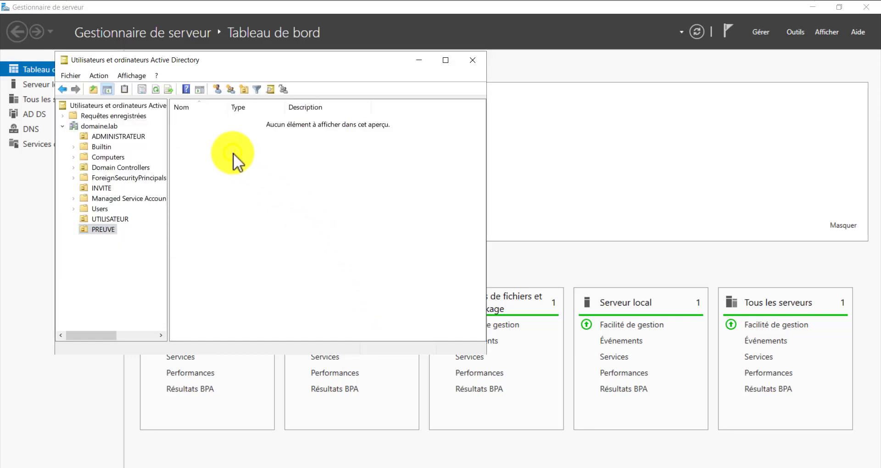
right_click(233, 153)
click(223, 153)
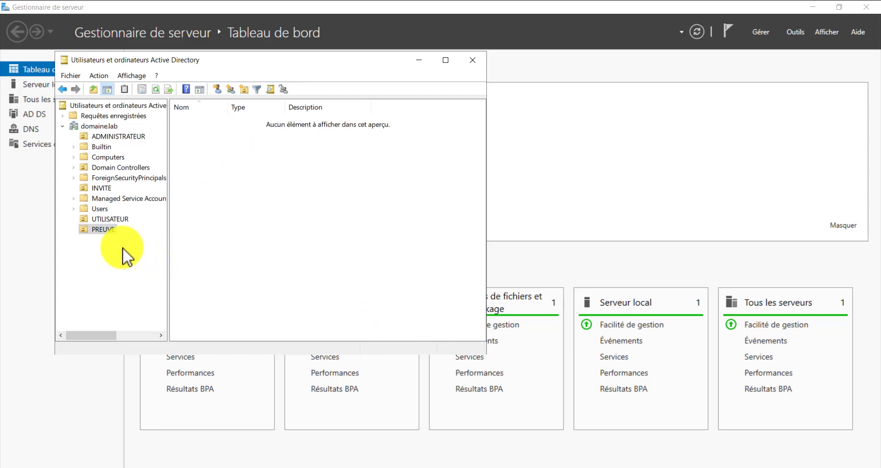
click(103, 230)
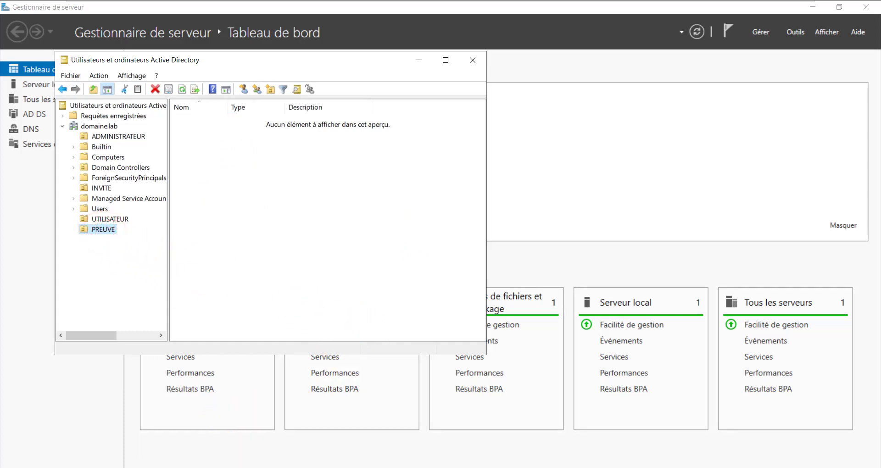
click(325, 444)
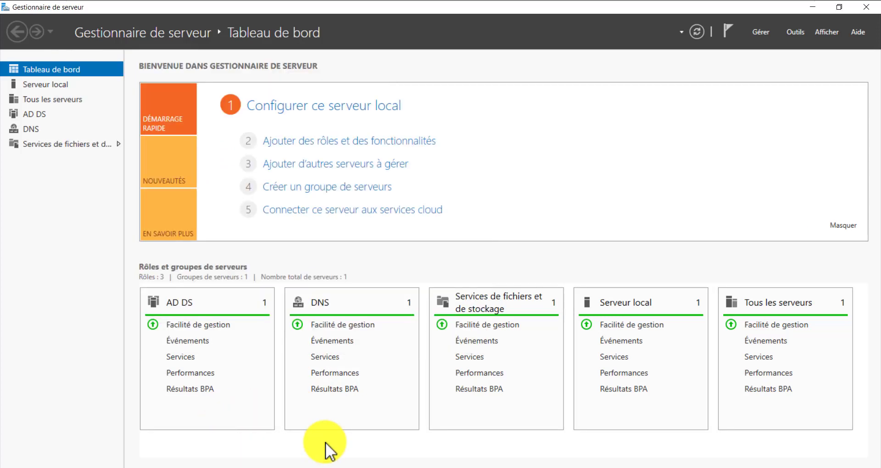
- Run gpupdate /force in a Command Prompt launched from Win+R with CMD
key(super+r)
text(CMD)
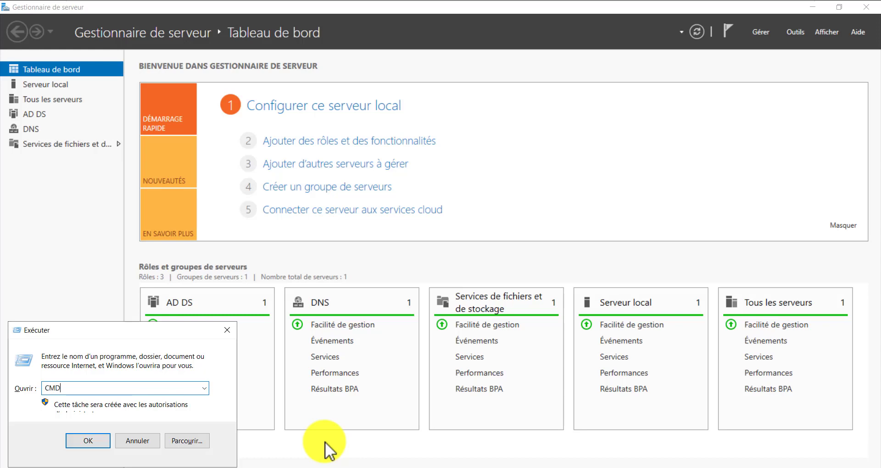
key(Return)
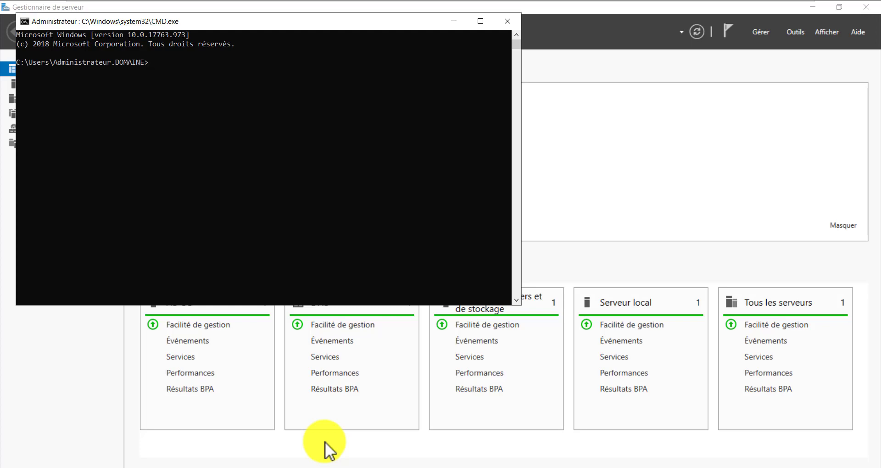
text(gpupdate /force)
key(Return)
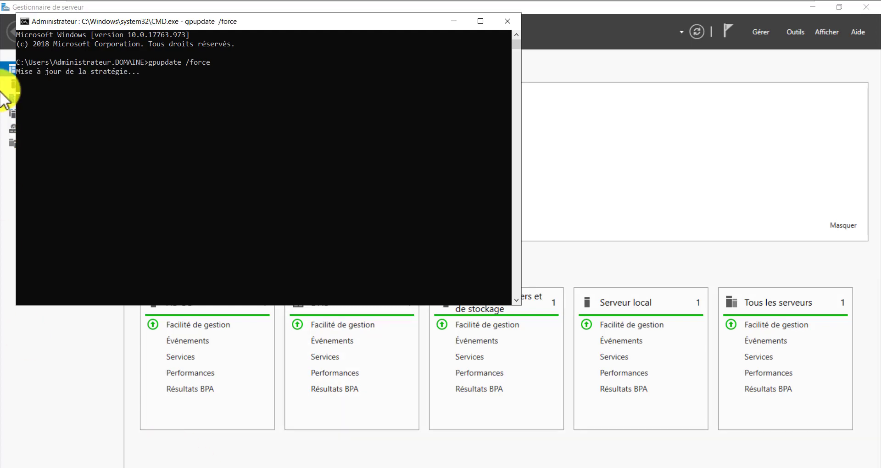
- Watch computer and user policy updates finish without errors, then minimize the console
click(166, 103)
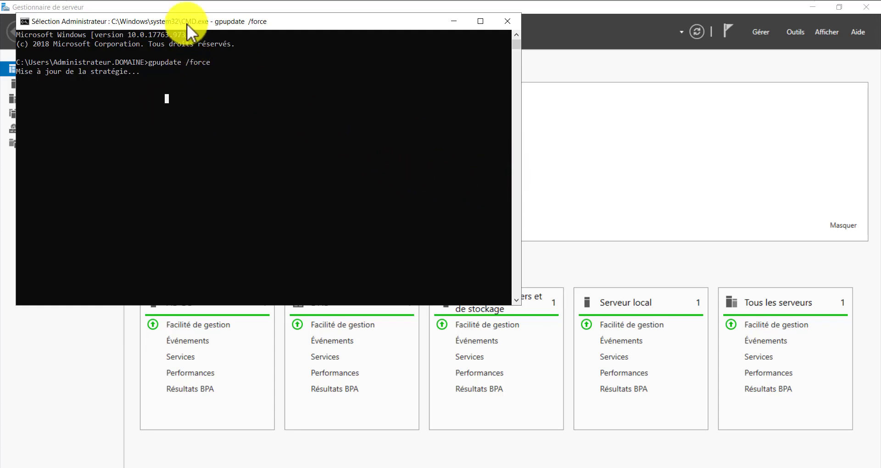
drag(186, 23, 232, 36)
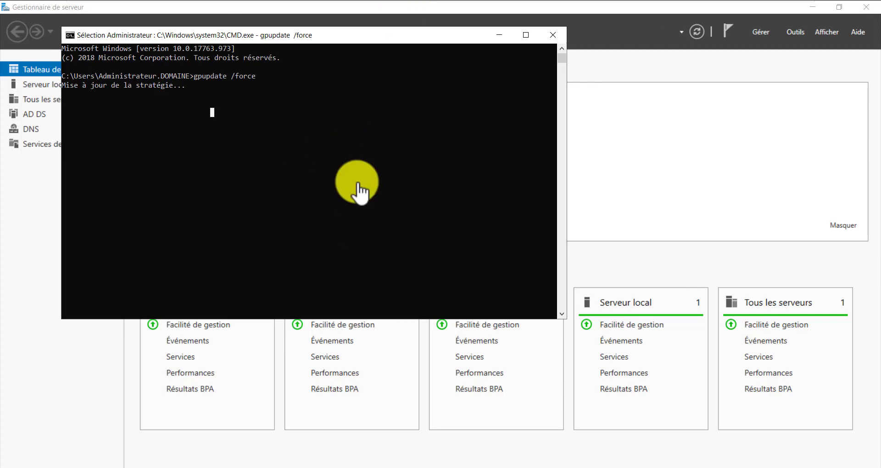
click(165, 120)
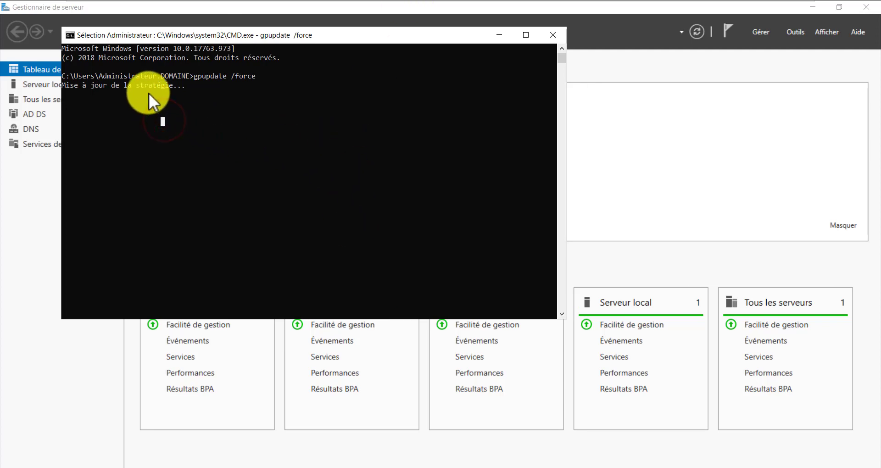
click(186, 85)
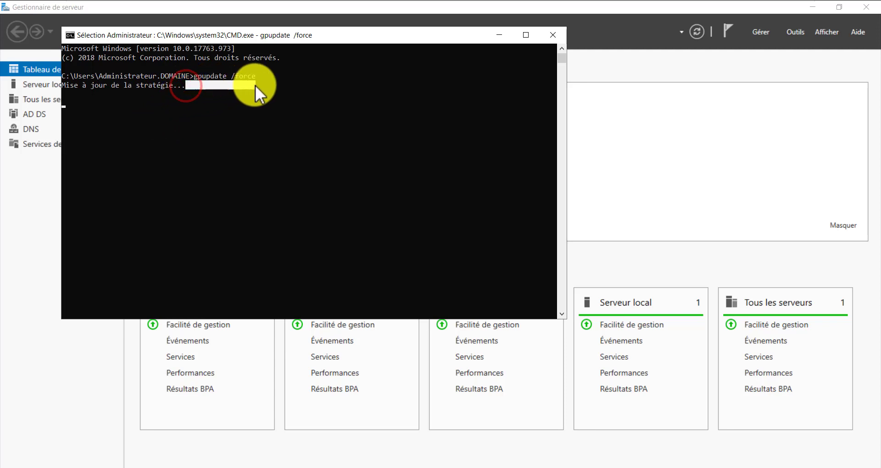
click(304, 155)
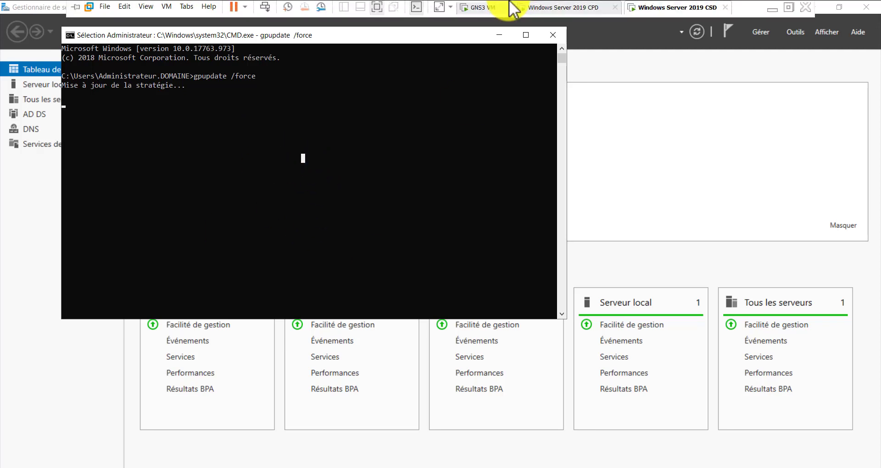
click(257, 201)
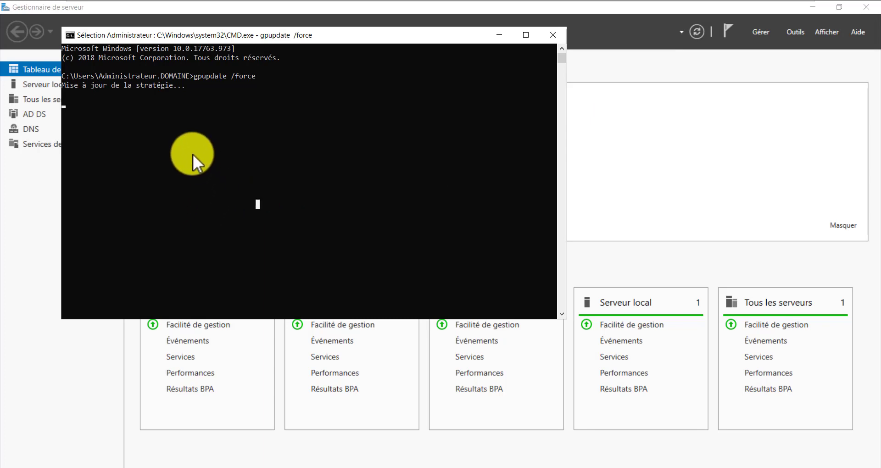
key(Escape)
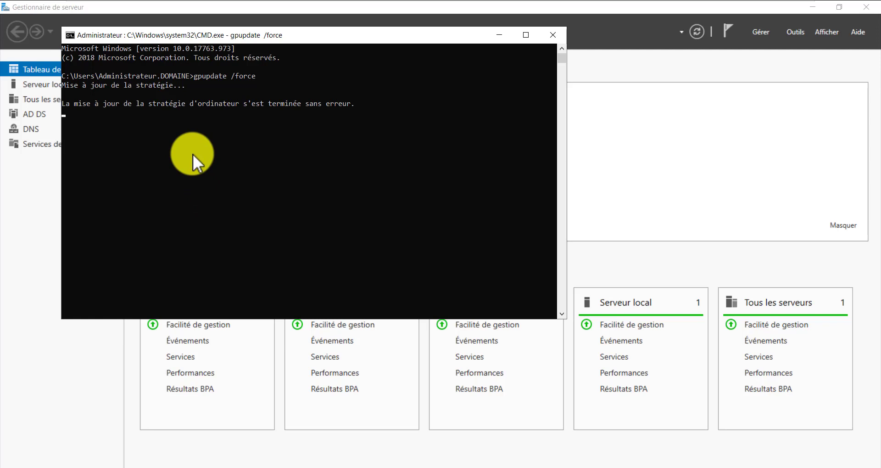
key(Return)
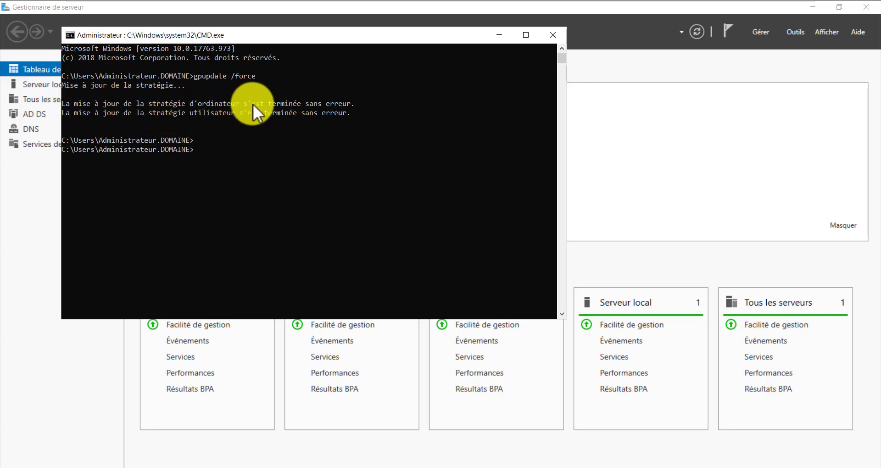
click(507, 29)
- On the CPD VM, Actualiser domaine.lab and open the replicated PREUVE OU, which is empty
mouse_move(537, 5)
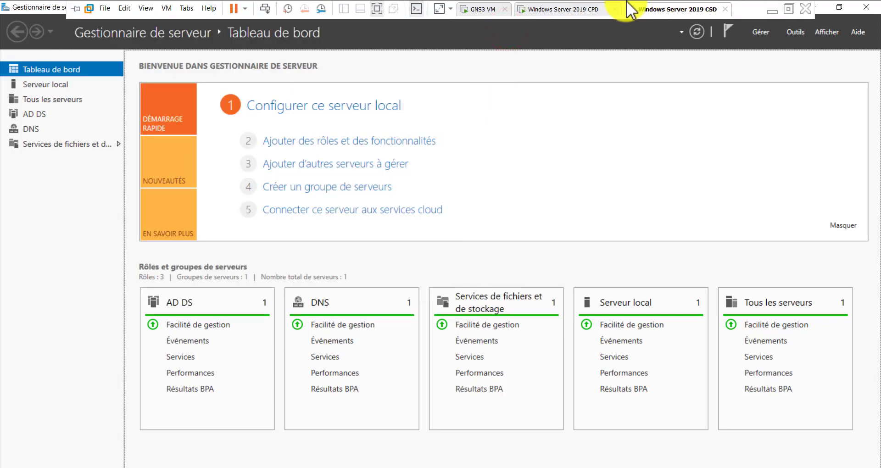
click(553, 10)
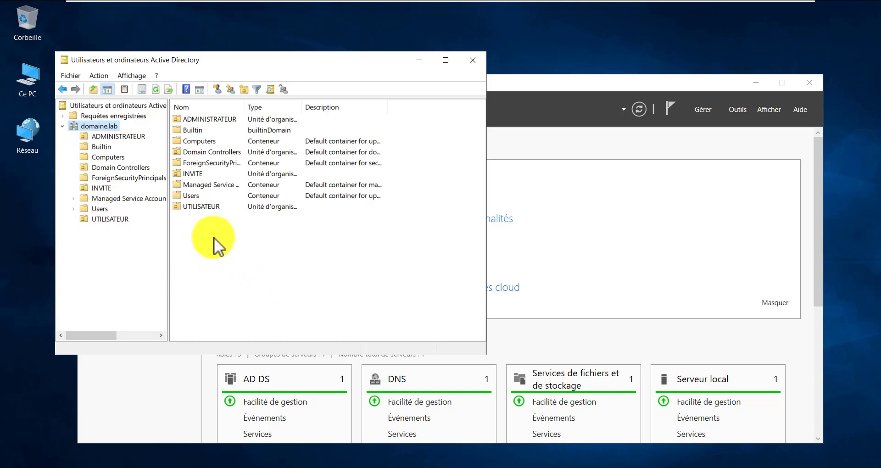
right_click(99, 127)
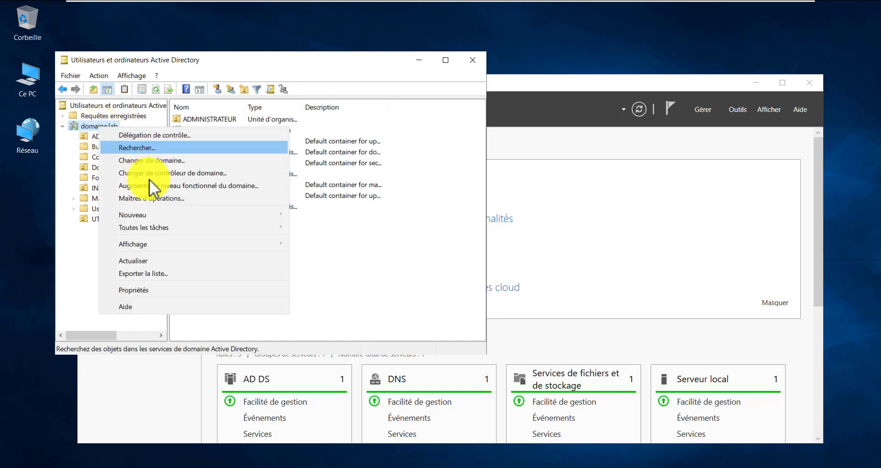
click(147, 260)
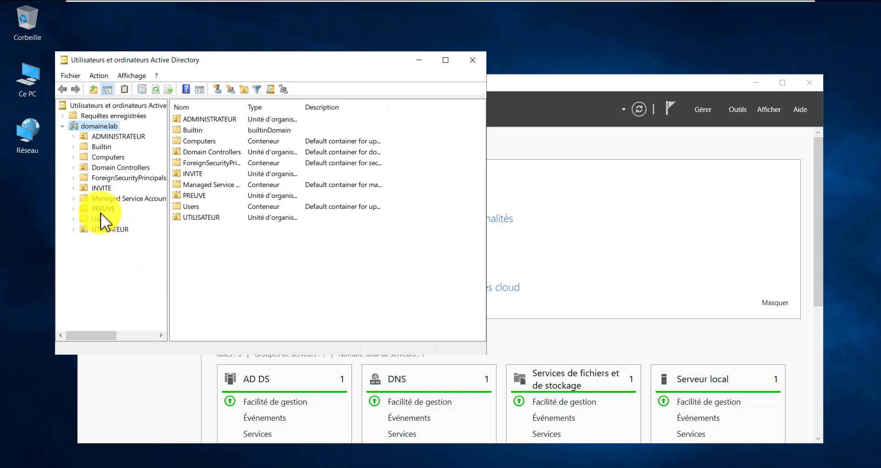
click(102, 209)
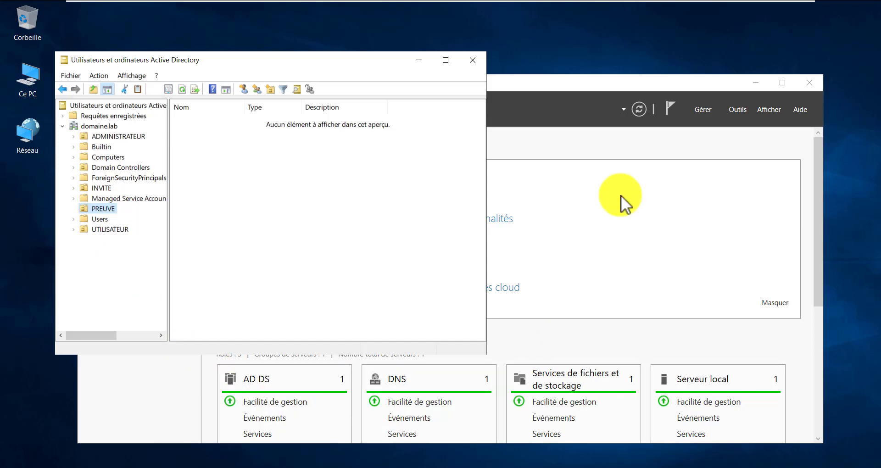
mouse_move(521, 2)
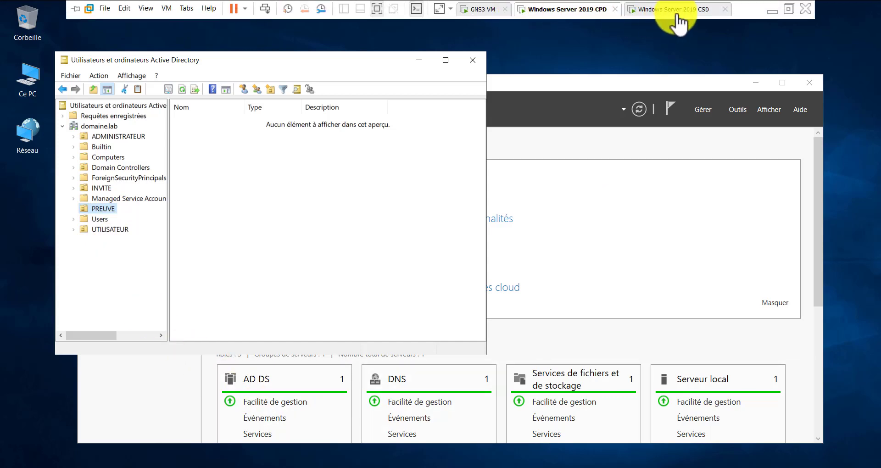
click(97, 270)
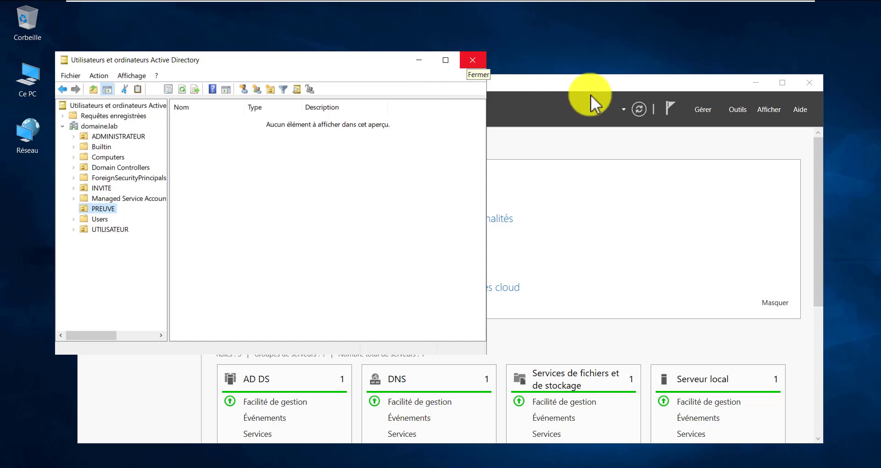
click(615, 88)
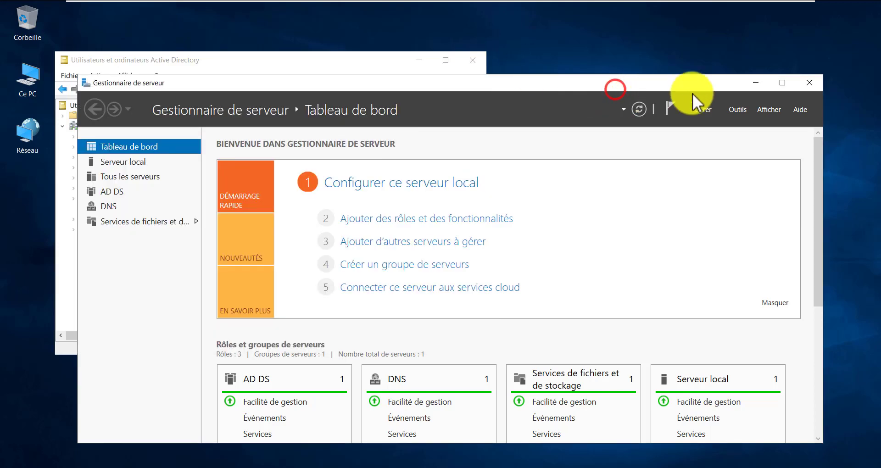
- Close Server Manager and centre the Active Directory Users and Computers window
click(807, 86)
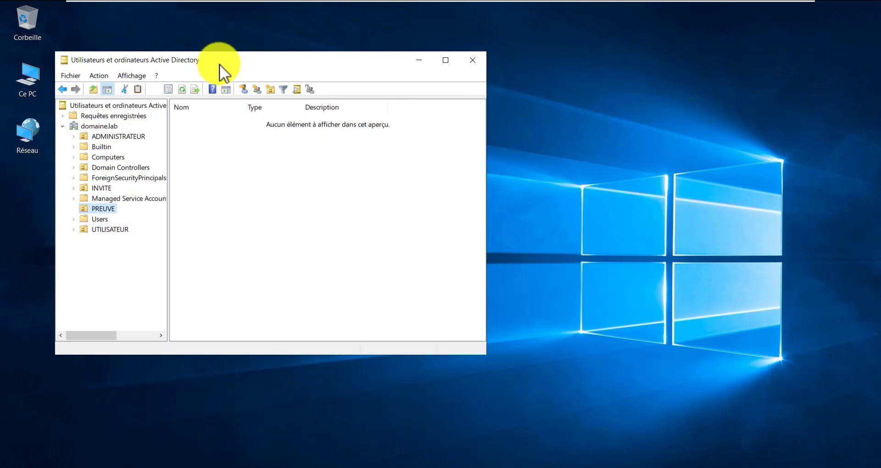
drag(220, 65, 329, 76)
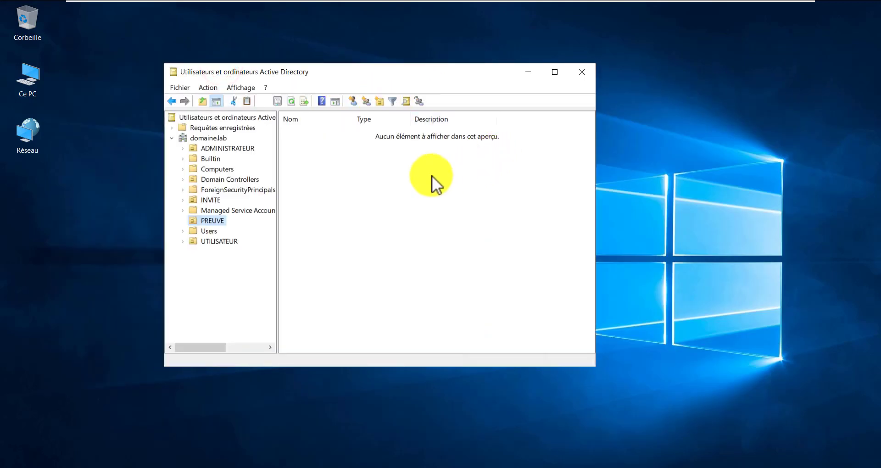
click(365, 158)
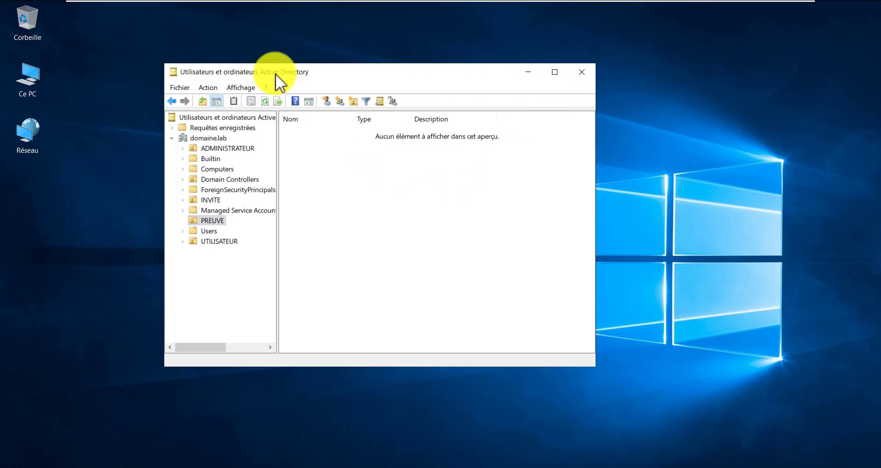
drag(332, 70, 344, 78)
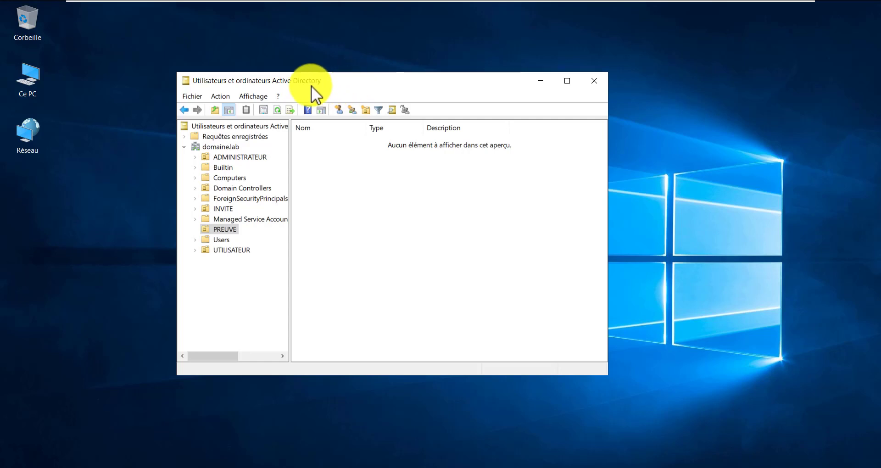
- Review members of ADMINISTRATEUR, UTILISATEUR and INVITE, ending on INVITE's two users and INV group
click(243, 157)
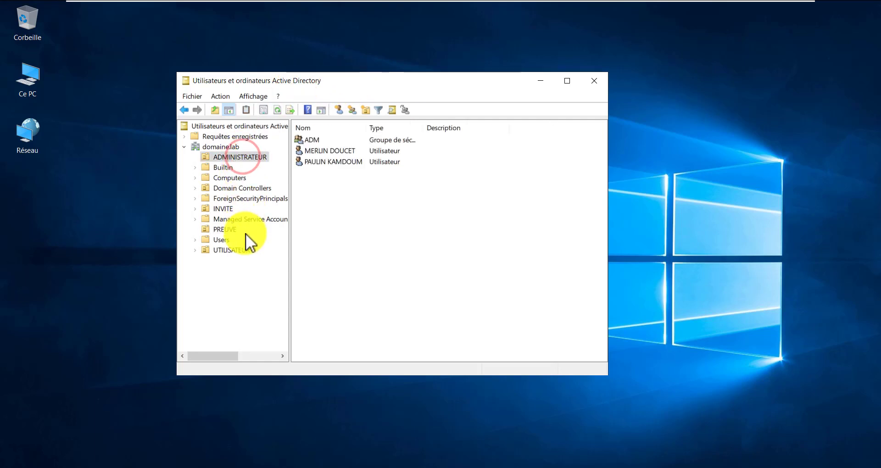
click(243, 250)
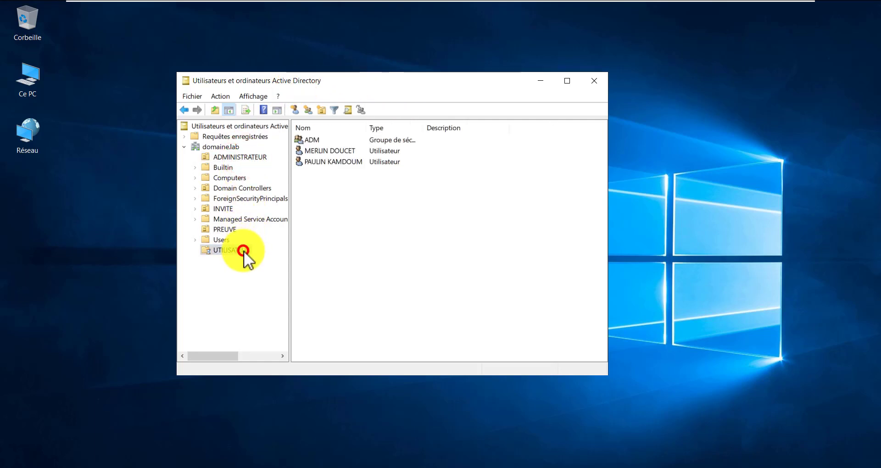
click(223, 206)
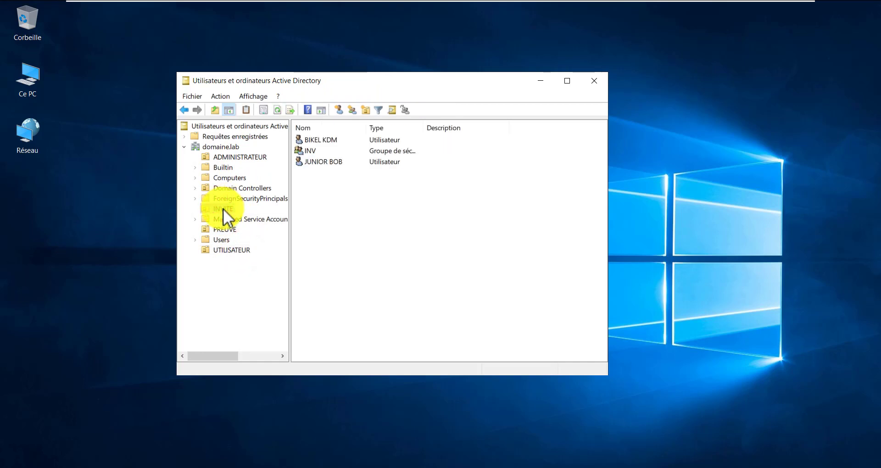
click(223, 208)
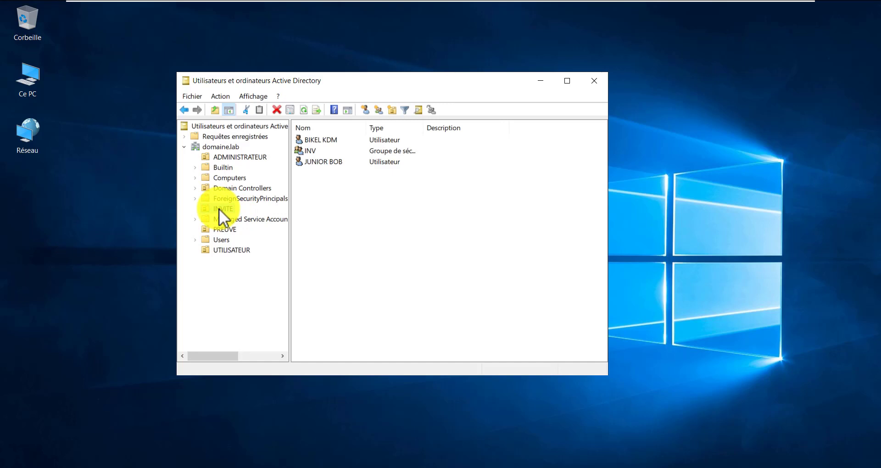
click(370, 184)
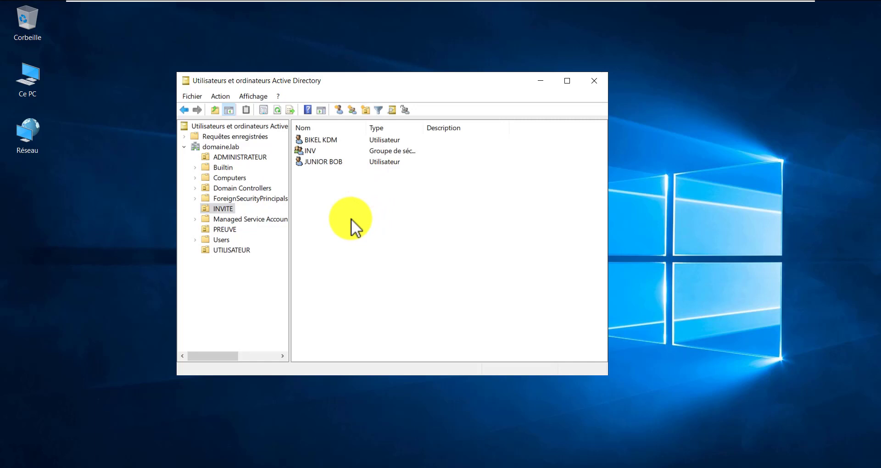
click(322, 162)
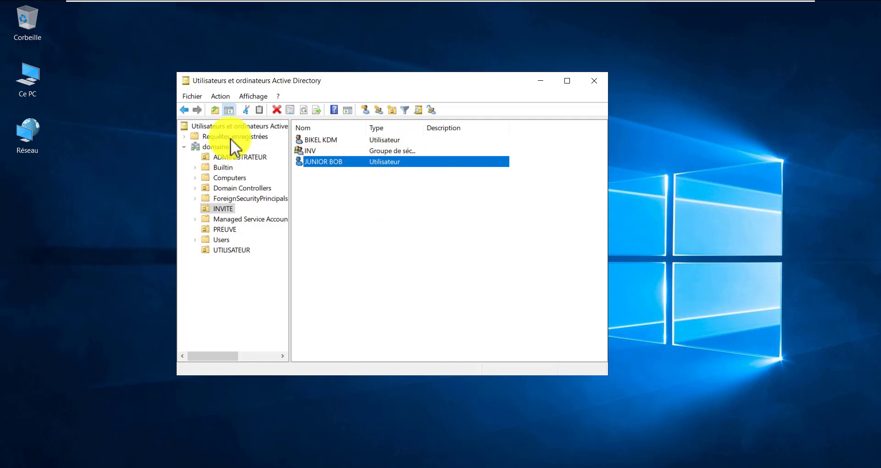
- Eject the DVD from Lecteur de DVD (D:) in This PC
double_click(43, 78)
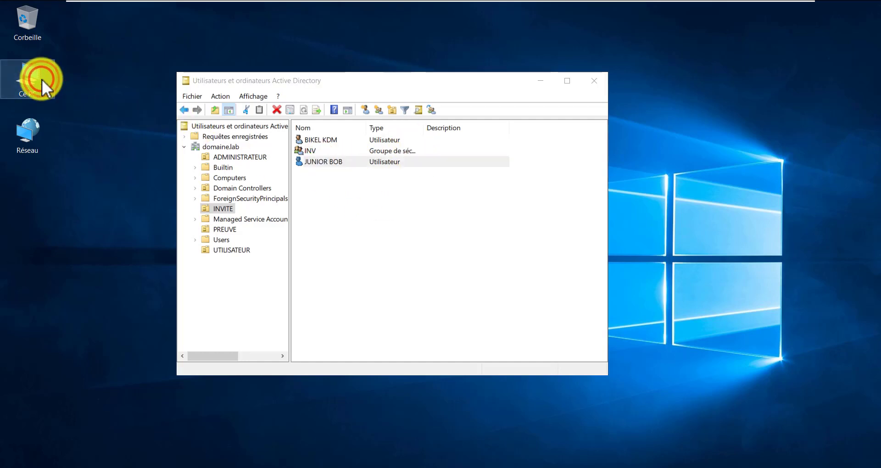
drag(285, 305, 415, 347)
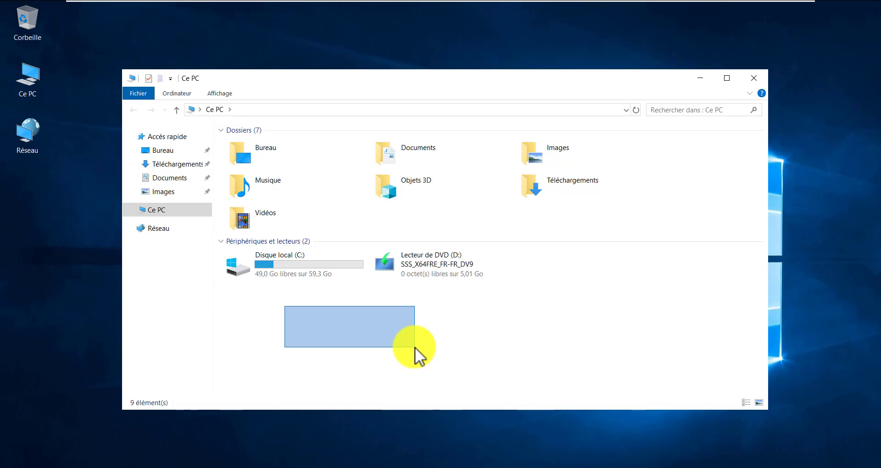
drag(415, 346, 416, 347)
drag(416, 348, 404, 360)
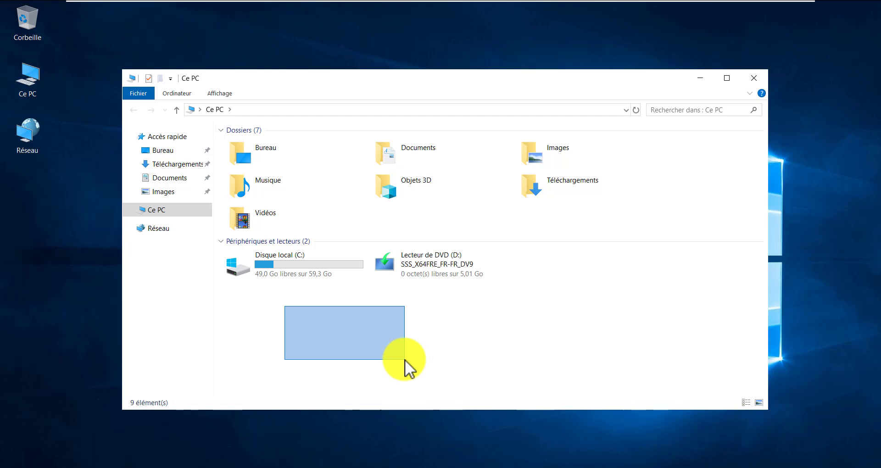
drag(405, 360, 404, 360)
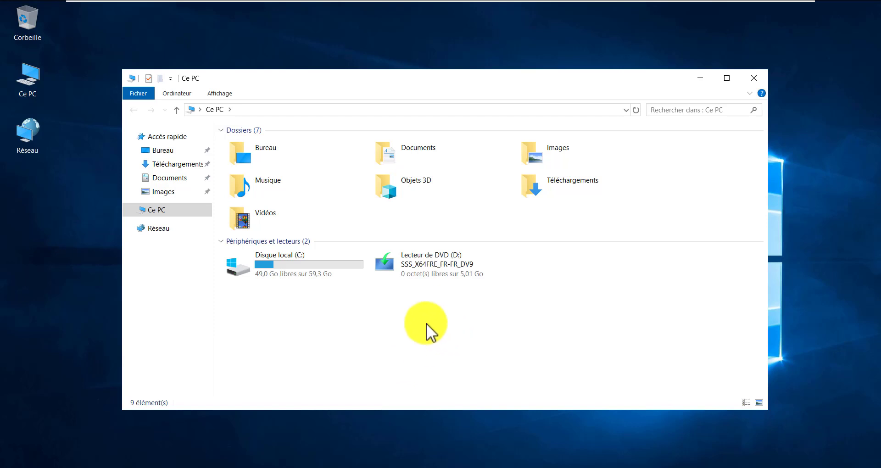
drag(371, 301, 505, 297)
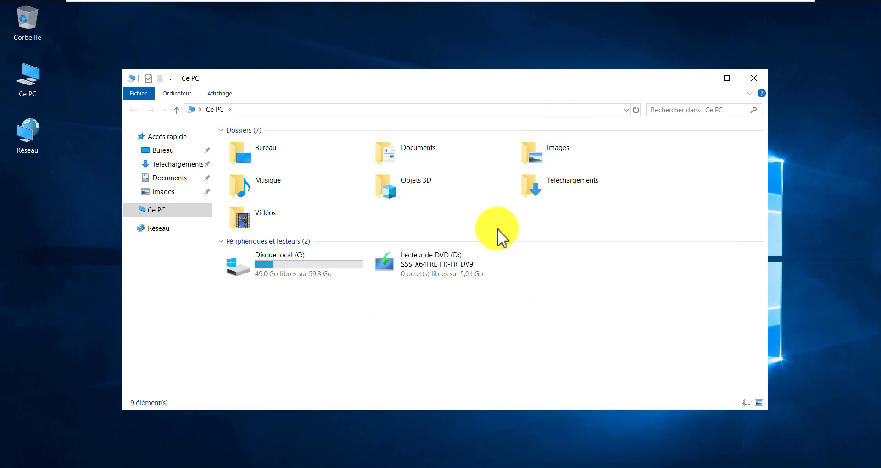
right_click(427, 267)
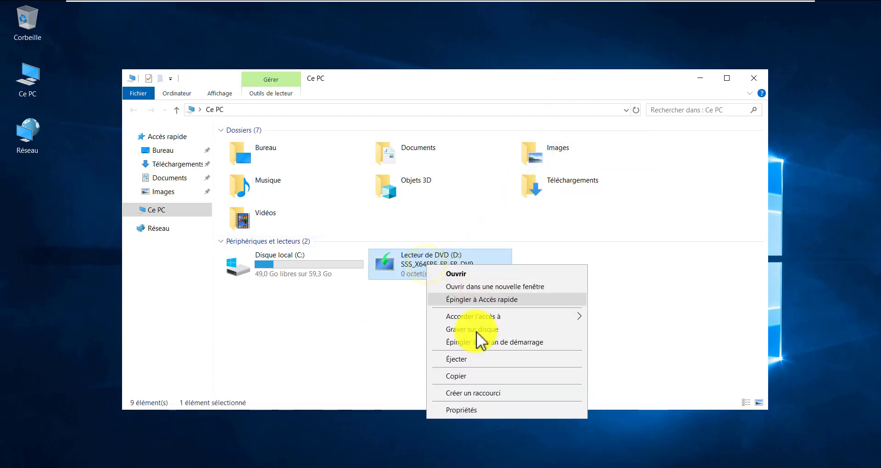
click(466, 359)
- Minimize the Windows Server 2019 VM to bring back the GNS3 CD_DNS topology
click(419, 335)
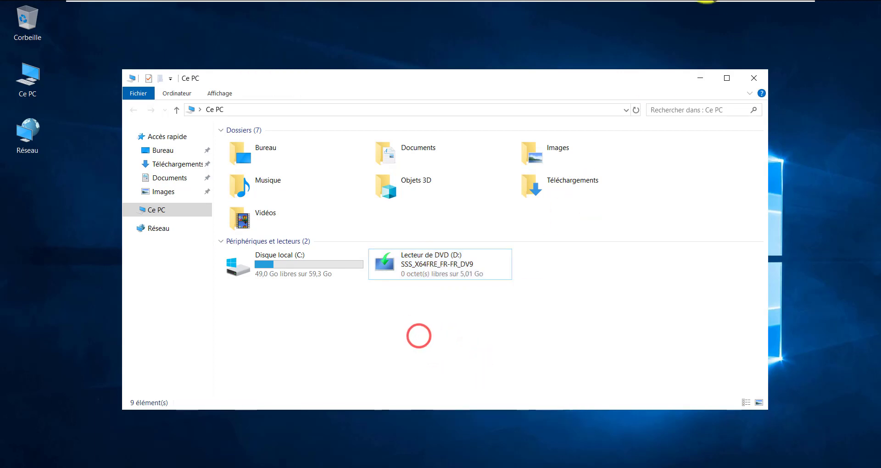
click(775, 13)
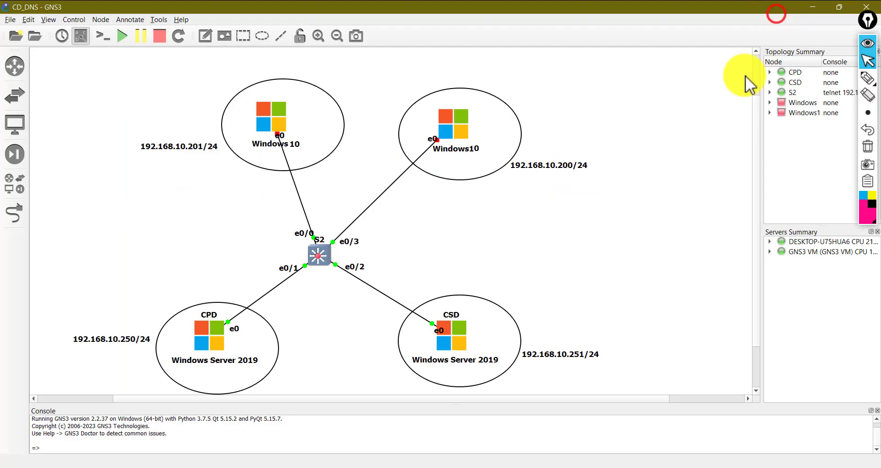
click(550, 290)
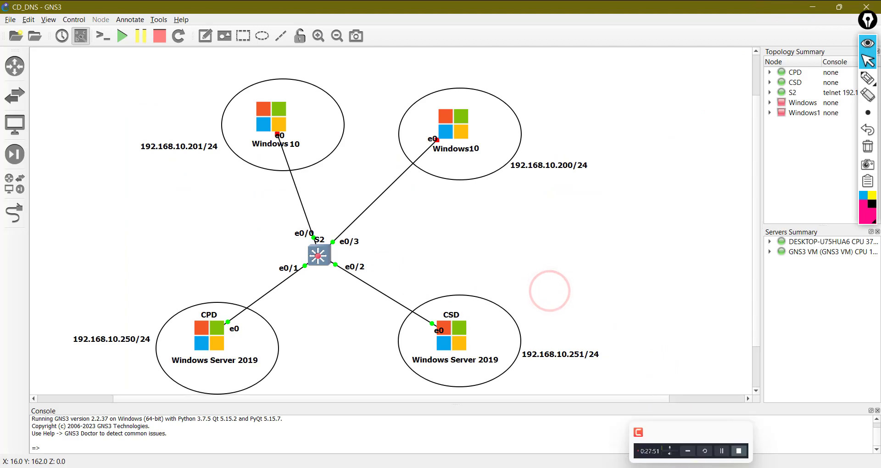